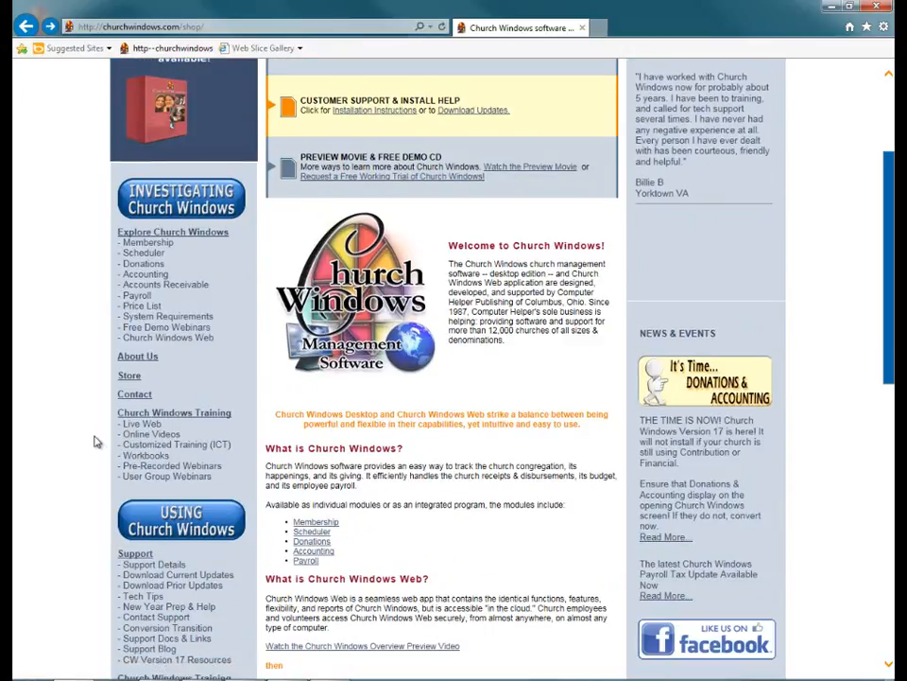
# Step: Open the Download Current Updates page and go on to the Support Blog from the Support links
pyautogui.scroll(-2, 92, 439)
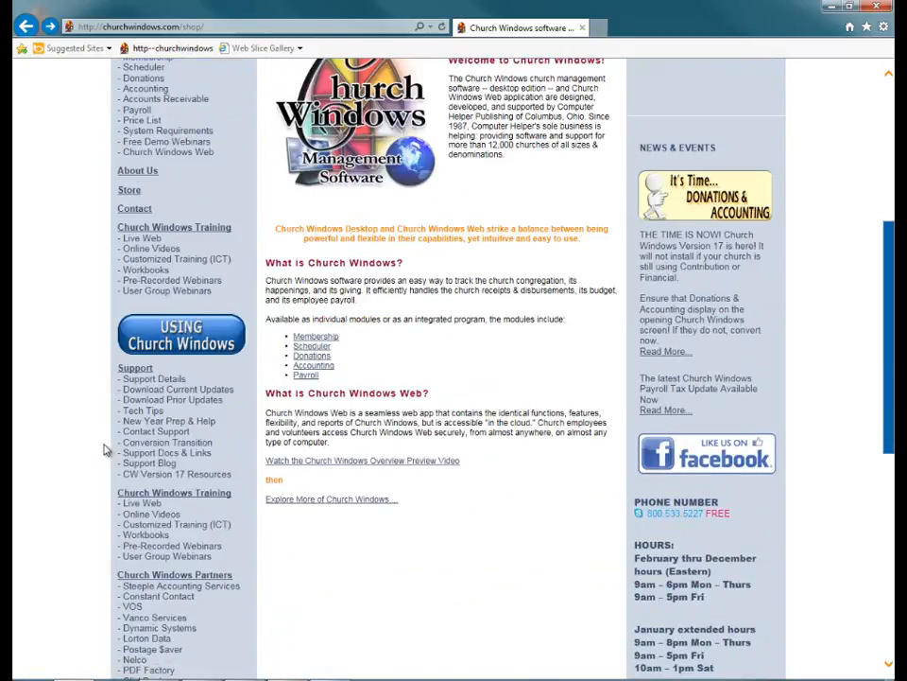
pyautogui.click(161, 390)
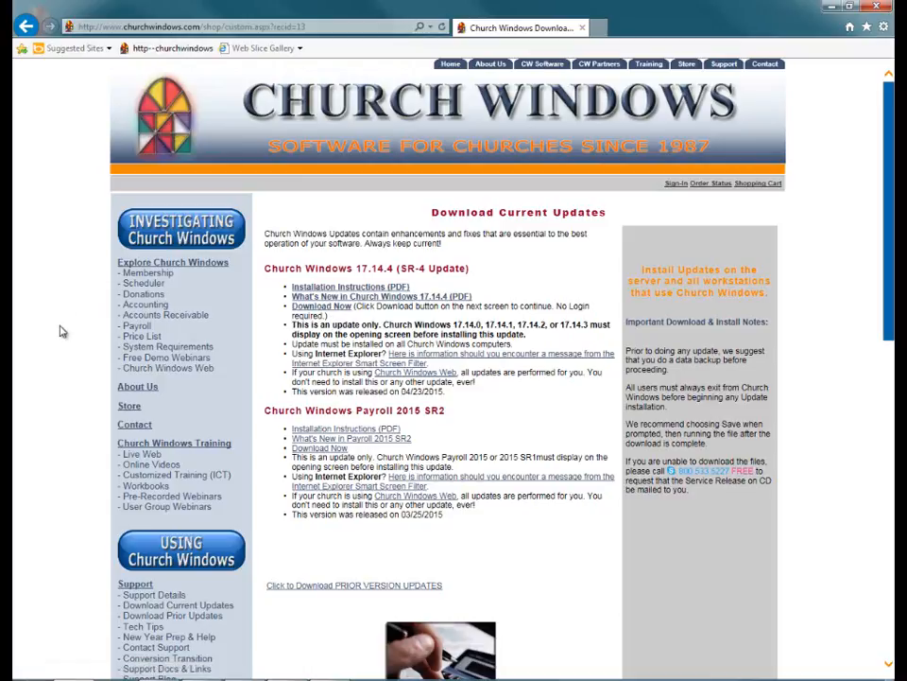
pyautogui.scroll(-2, 63, 329)
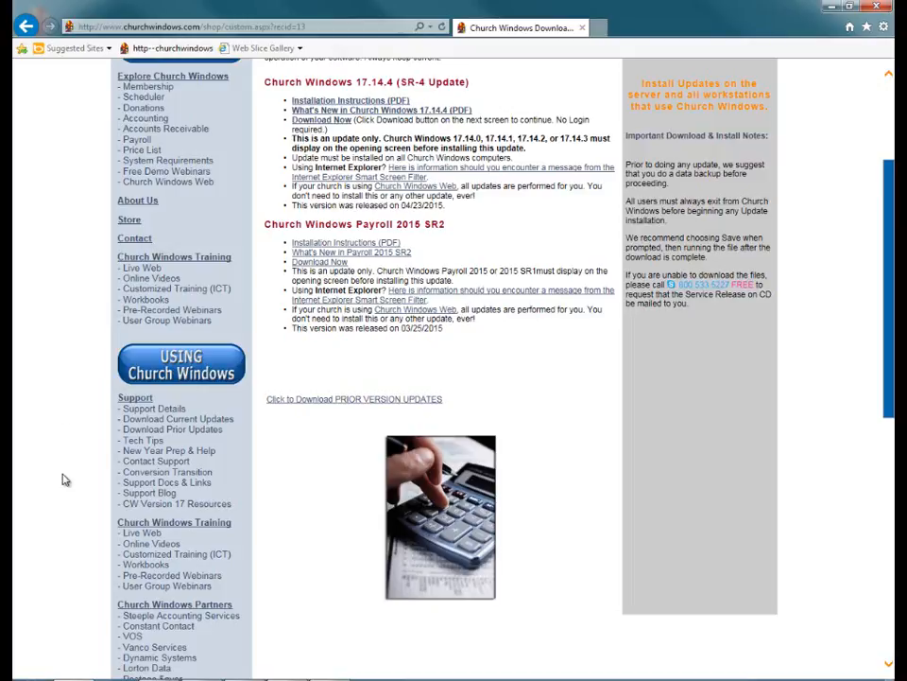
pyautogui.scroll(-2, 63, 479)
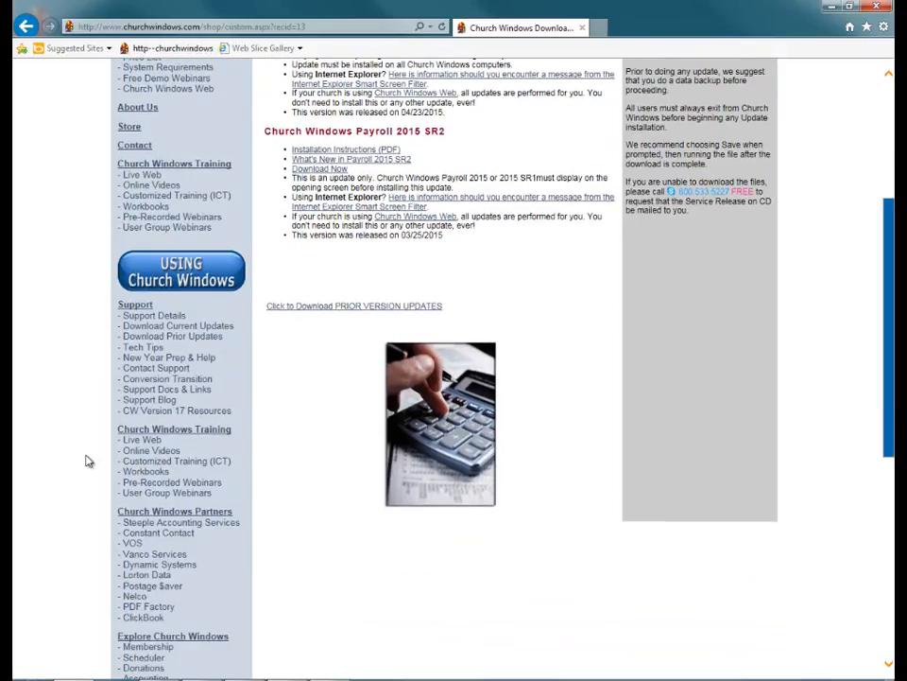
pyautogui.click(142, 402)
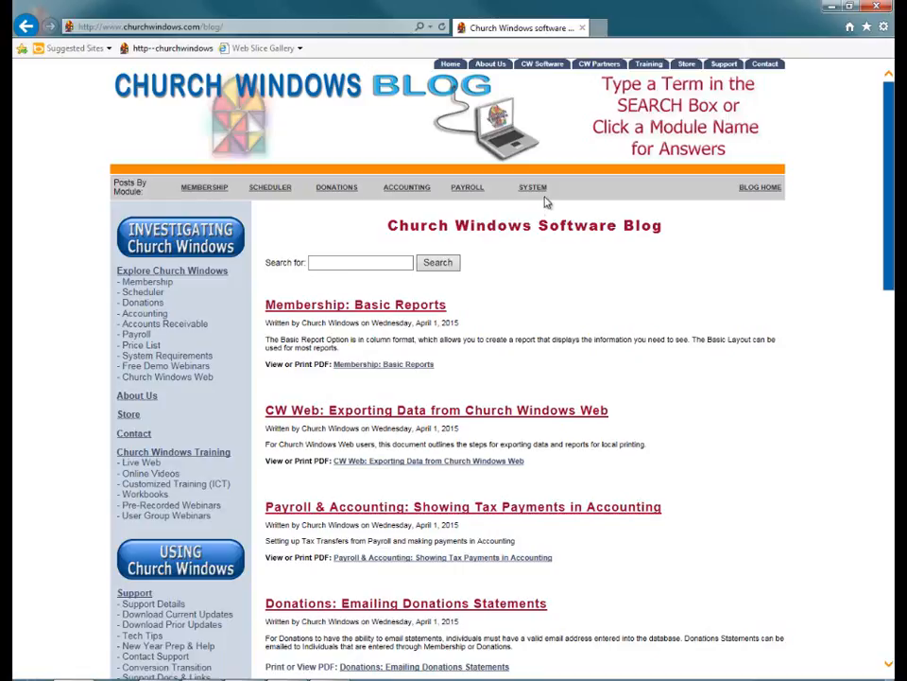
# Step: Search the Church Windows Software Blog for "in kind"
pyautogui.click(315, 264)
pyautogui.write('in kind')
pyautogui.press('Return')
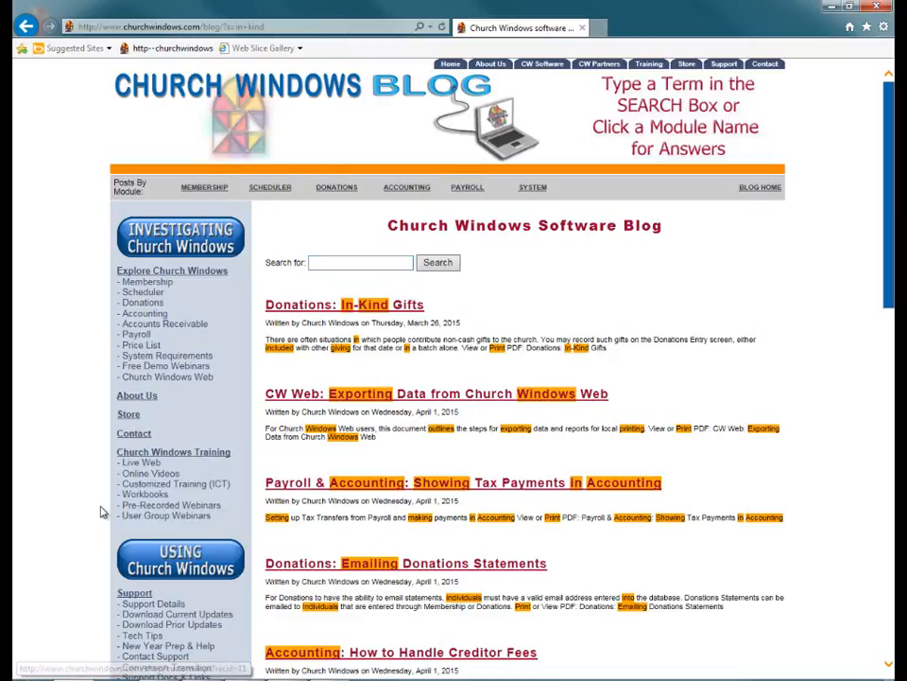
# Step: Open the CW Version 17 Resources page from the Support links
pyautogui.scroll(-2, 45, 504)
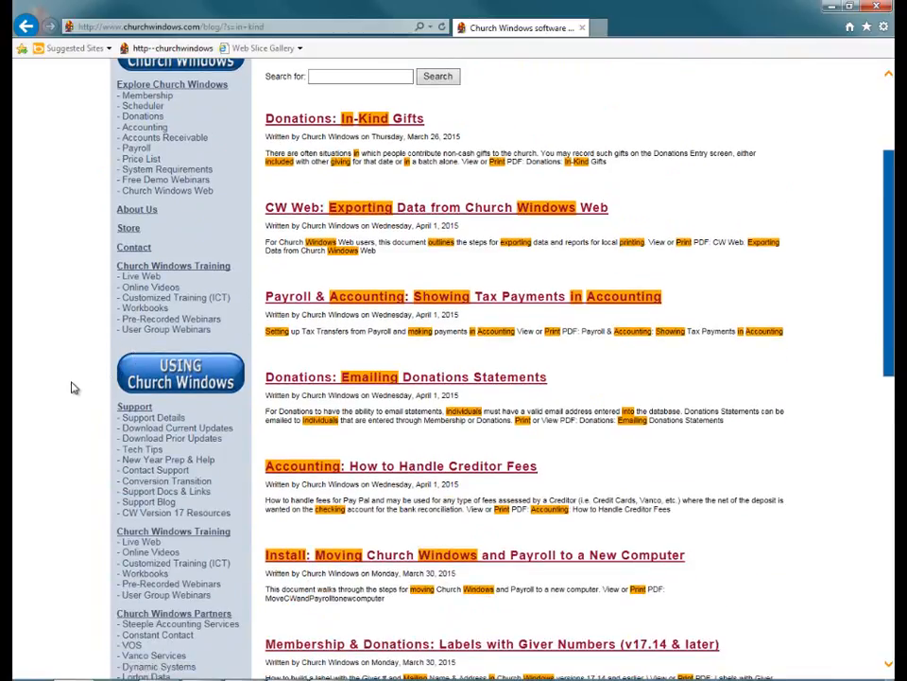
pyautogui.scroll(-1, 74, 382)
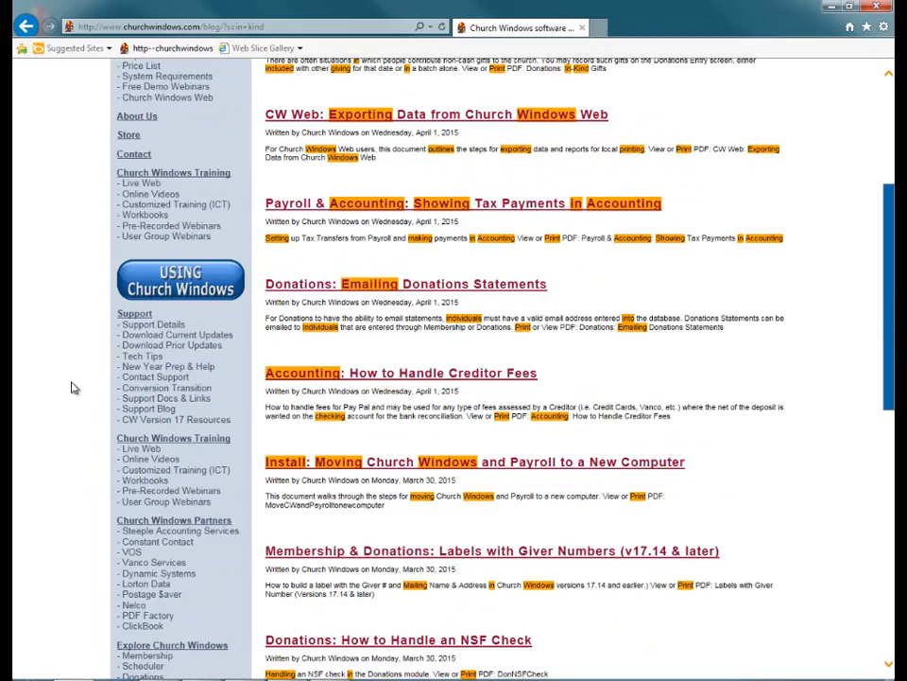
pyautogui.click(154, 428)
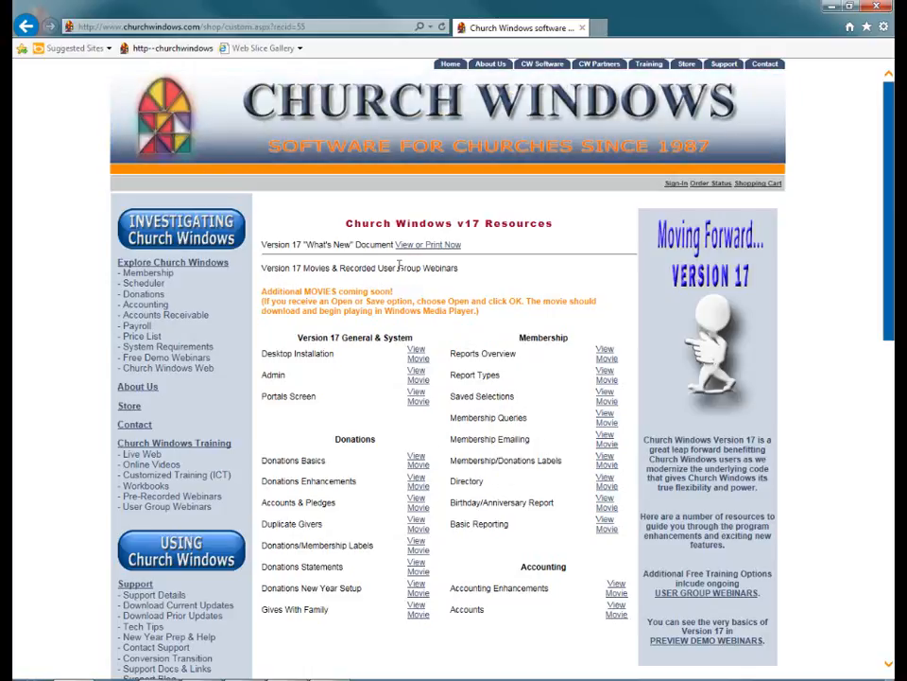
# Step: Close the browser, switch to Church Windows and open the Membership module in a maximized window
pyautogui.click(872, 7)
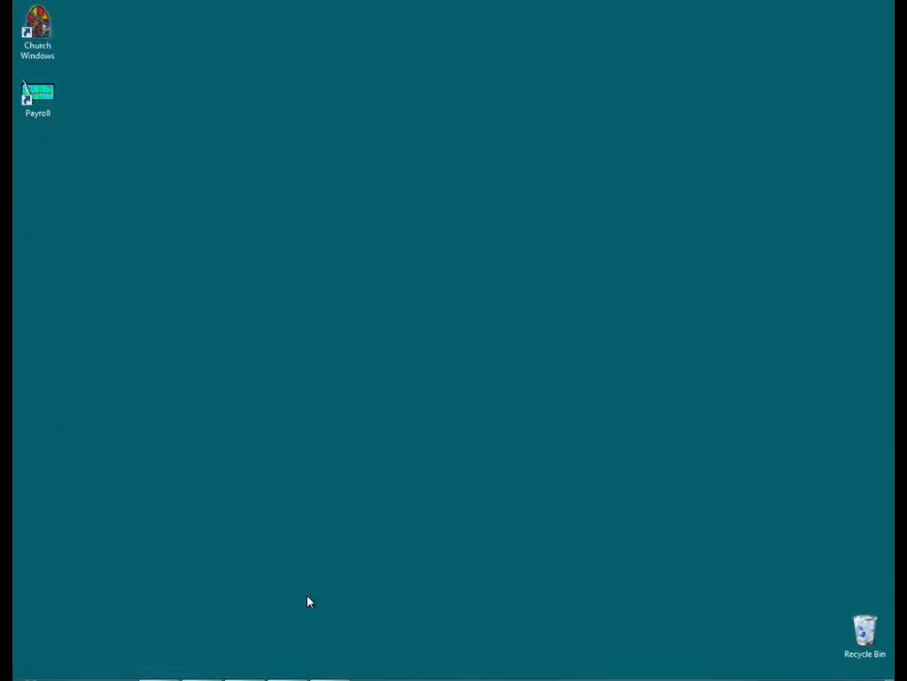
pyautogui.click(245, 679)
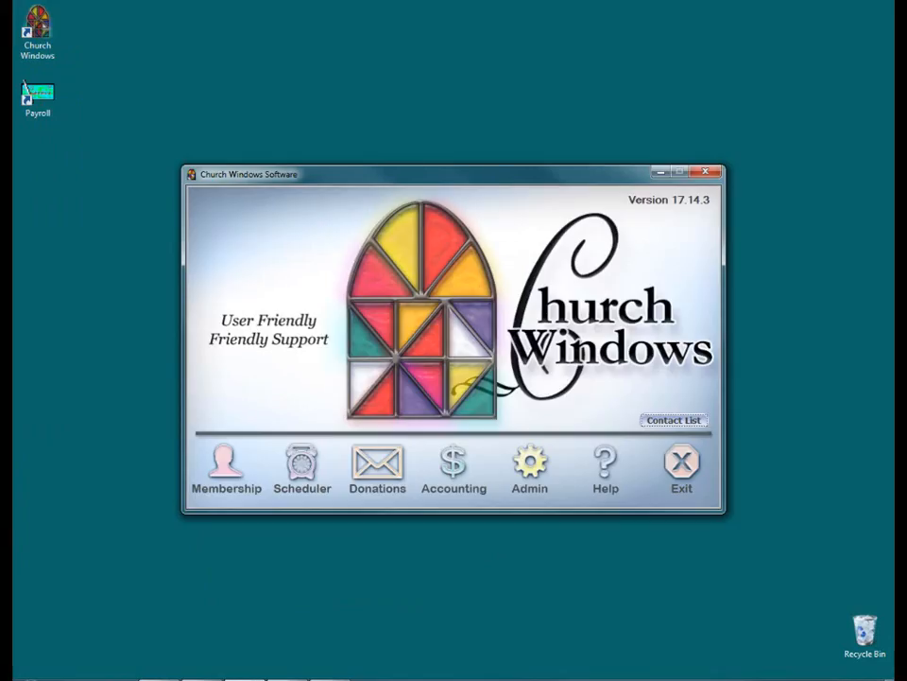
pyautogui.click(226, 468)
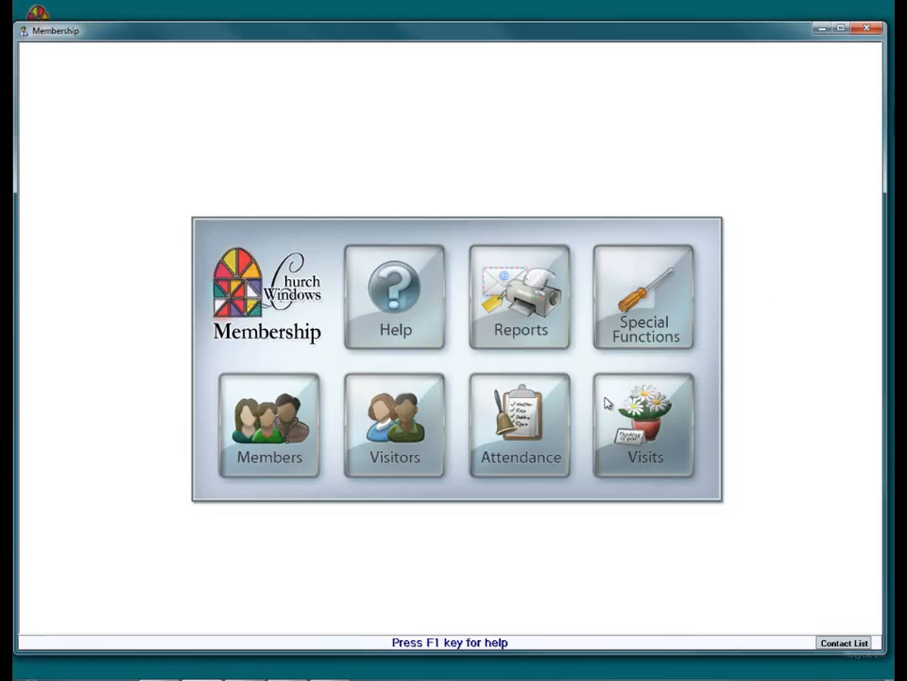
pyautogui.click(840, 29)
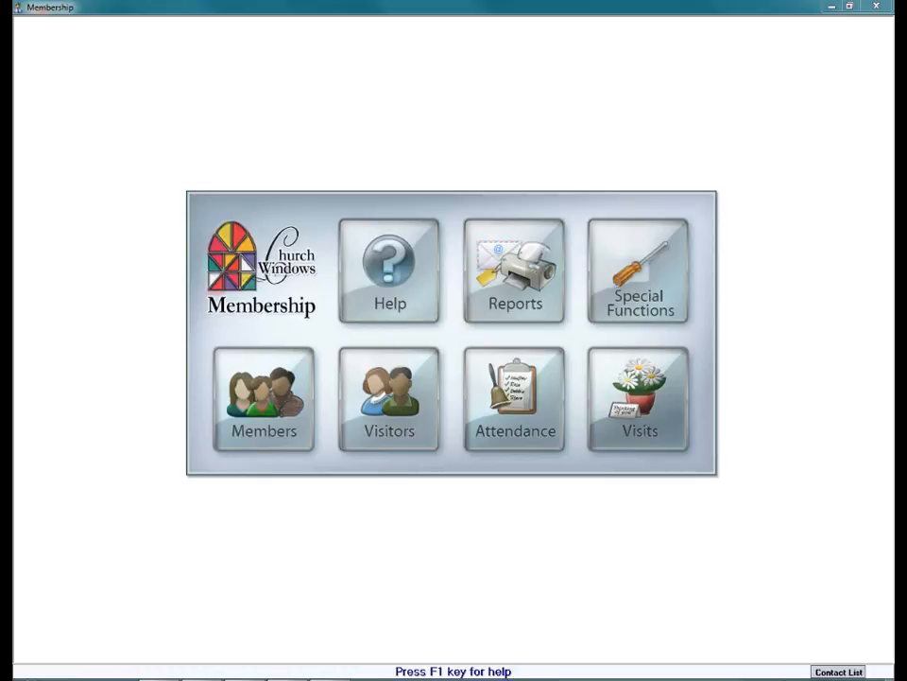
pyautogui.click(498, 287)
pyautogui.click(522, 281)
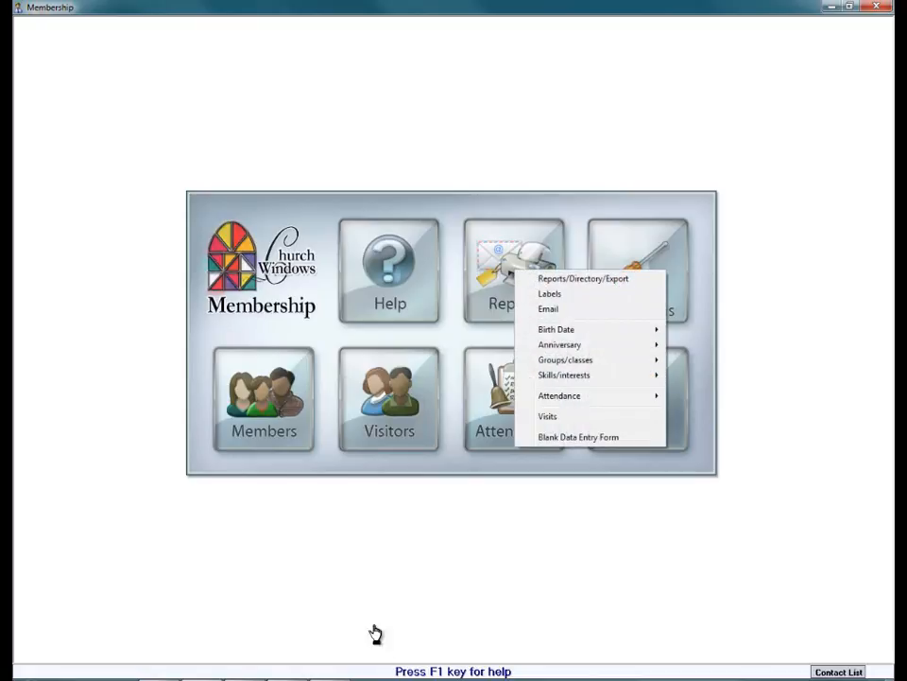
pyautogui.click(352, 595)
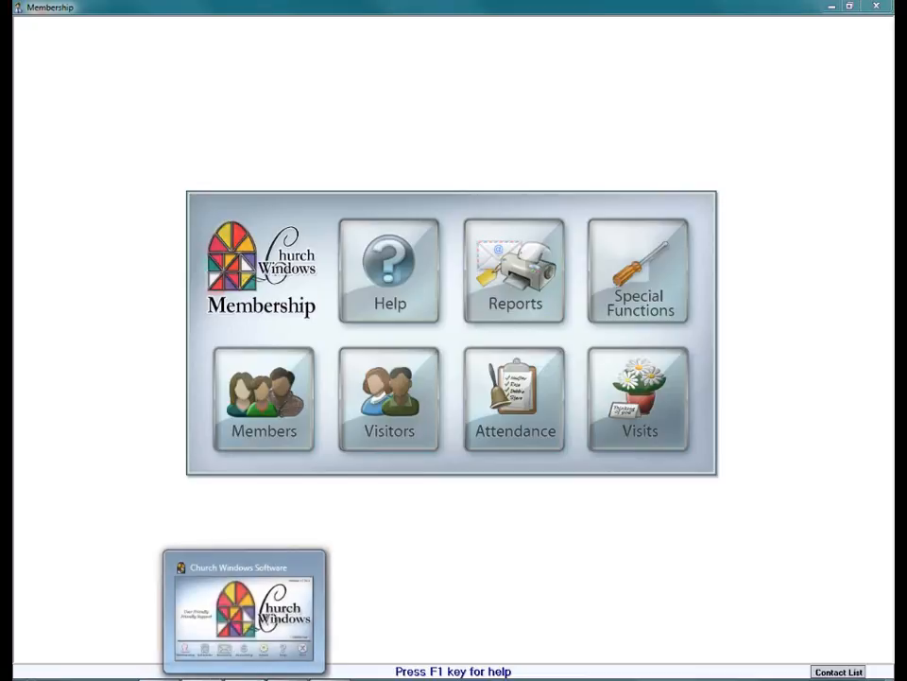
pyautogui.click(243, 677)
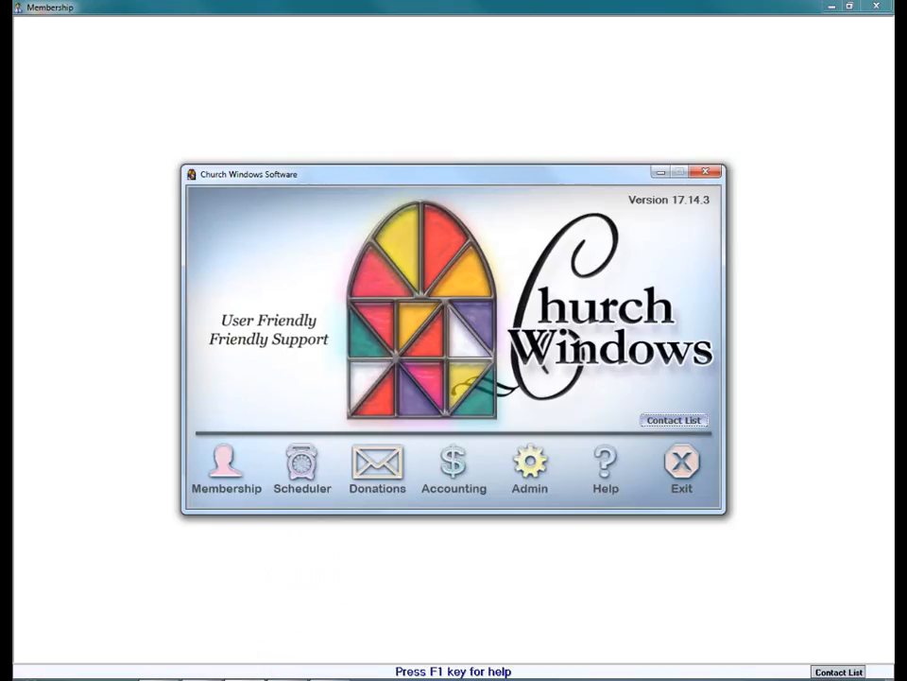
pyautogui.click(210, 673)
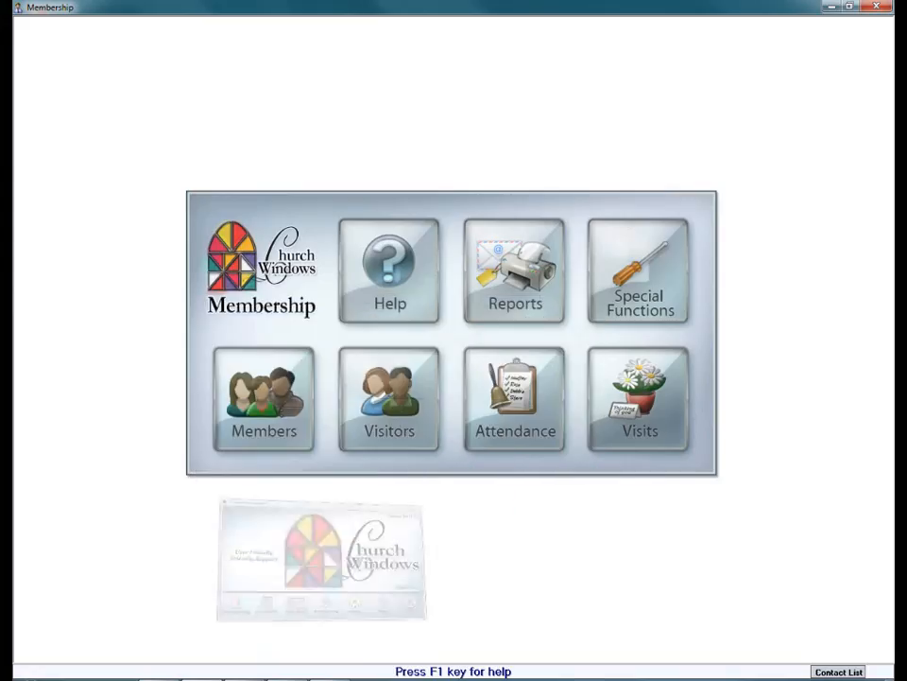
# Step: Start a Labels report in Membership and continue to the label options without adding selection criteria
pyautogui.click(527, 288)
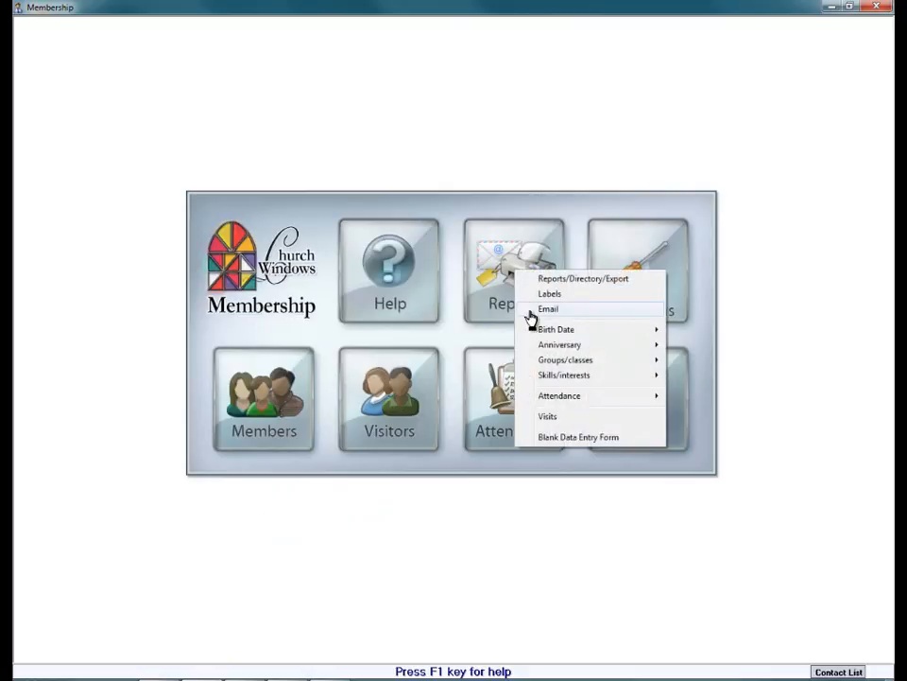
pyautogui.click(542, 295)
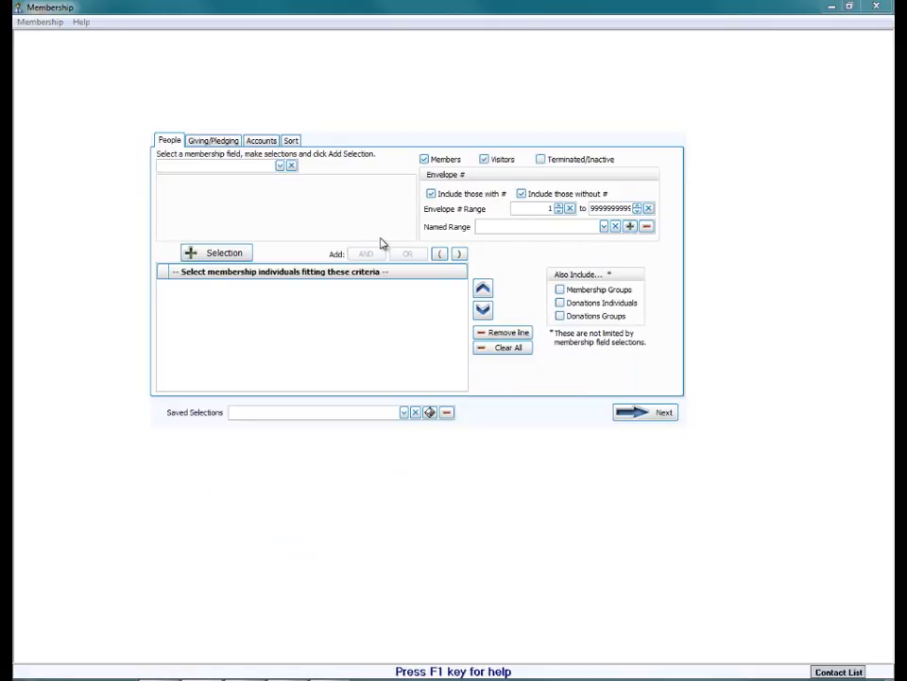
pyautogui.click(657, 416)
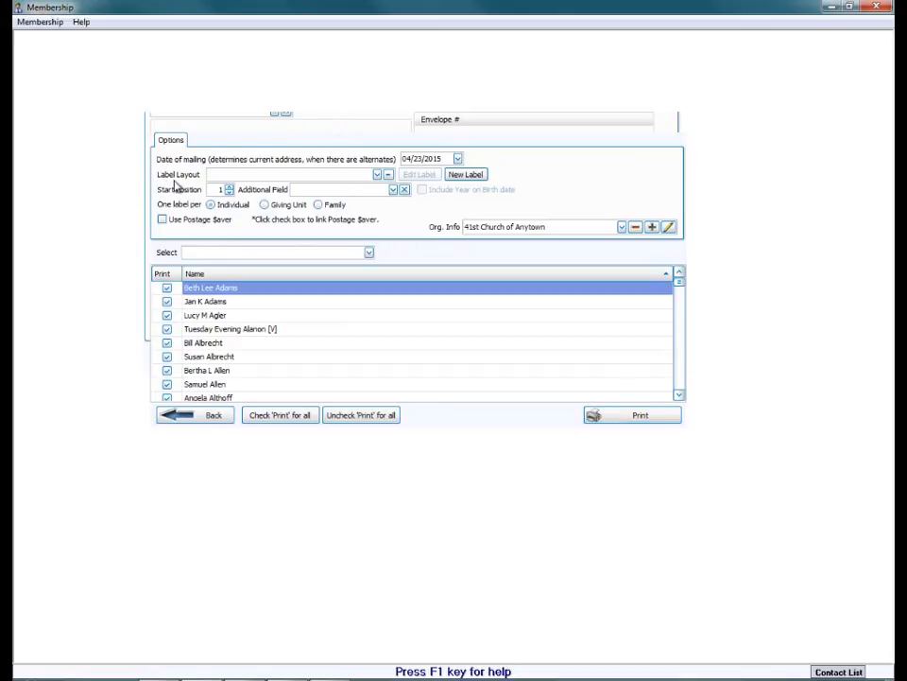
# Step: Create a new label layout from the Avery standard product 5160 Address, keeping its predefined dimensions
pyautogui.click(378, 177)
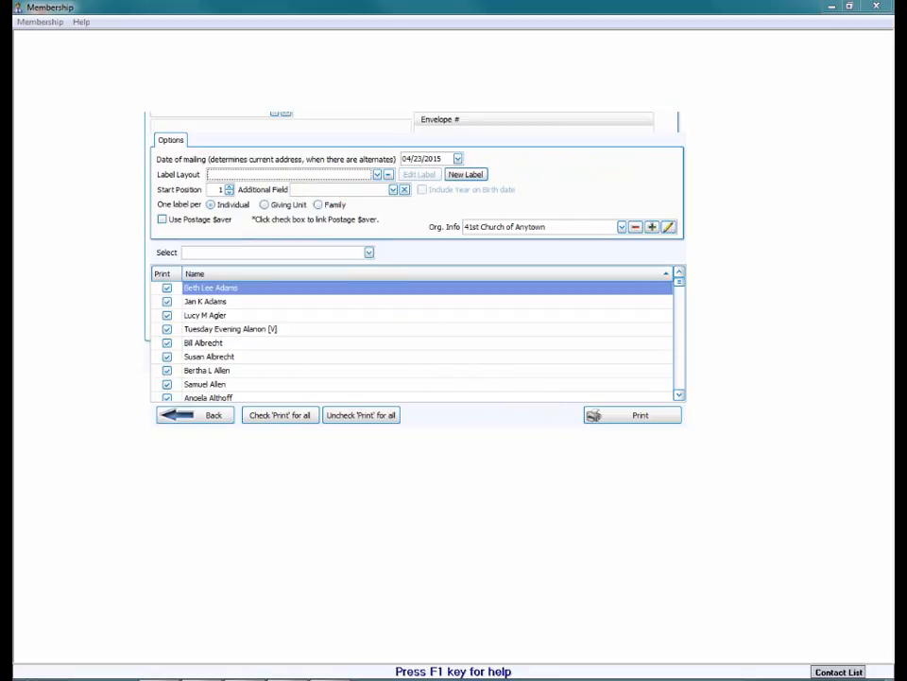
pyautogui.click(466, 175)
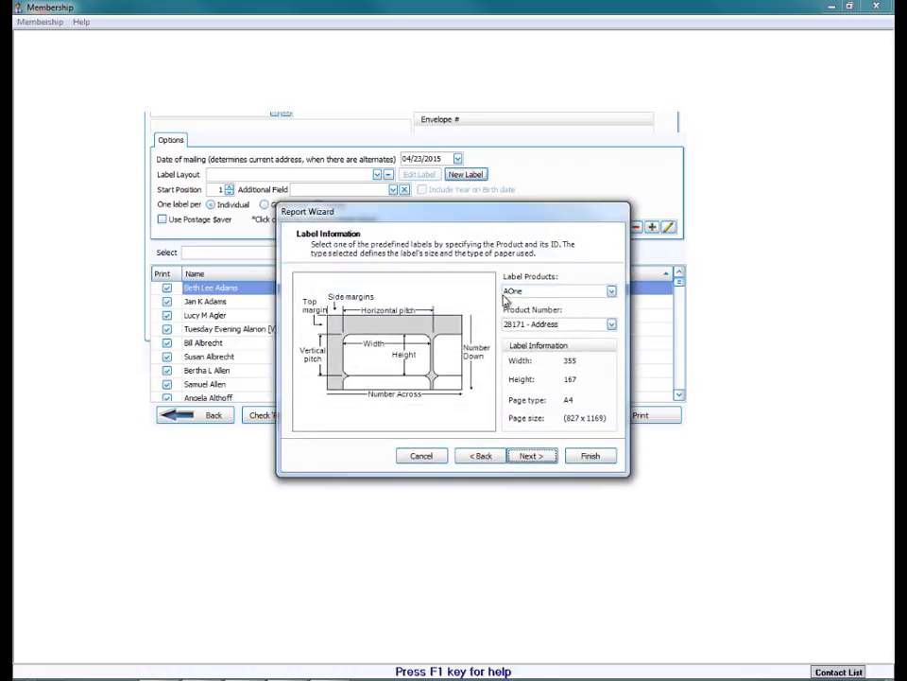
pyautogui.click(611, 291)
pyautogui.click(578, 325)
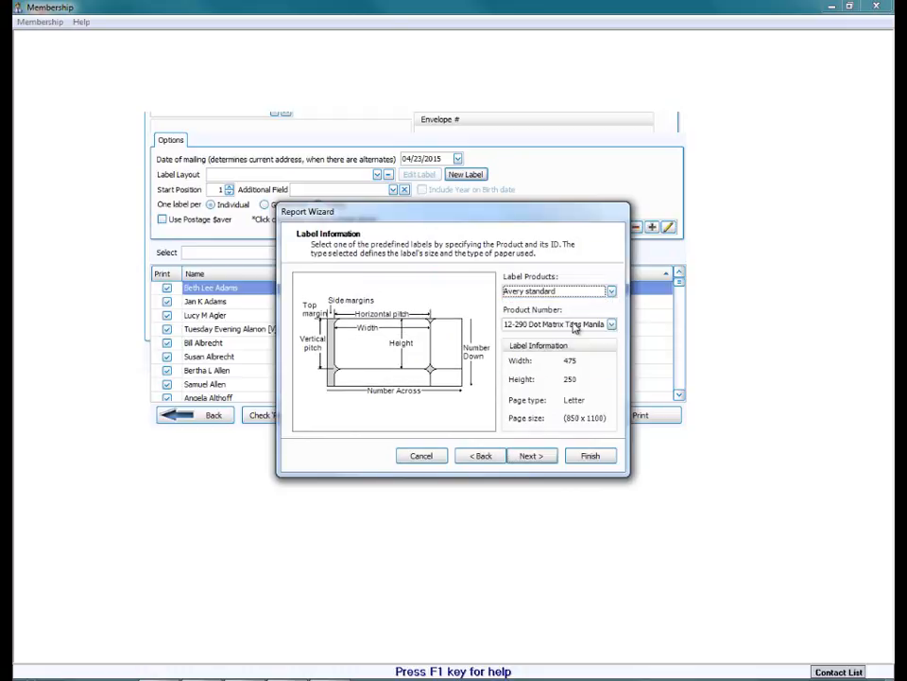
pyautogui.click(611, 325)
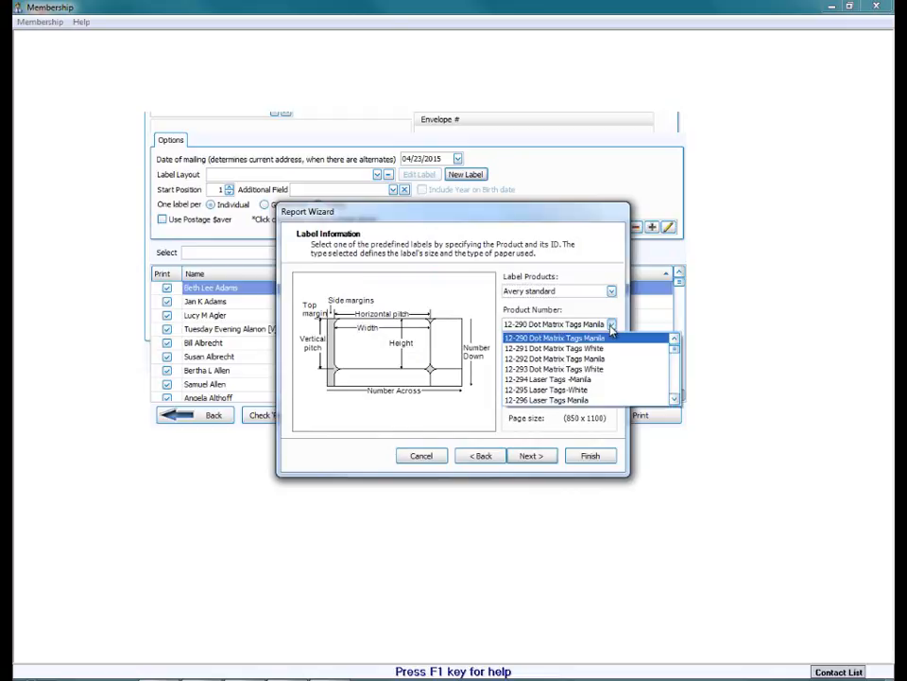
pyautogui.write('5160 Address')
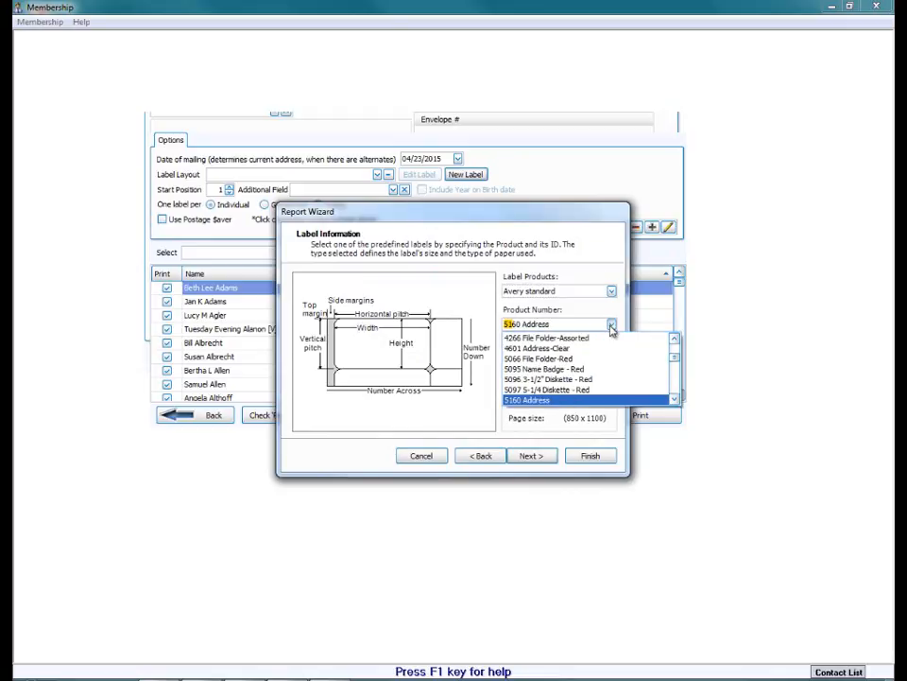
pyautogui.click(563, 400)
pyautogui.click(543, 459)
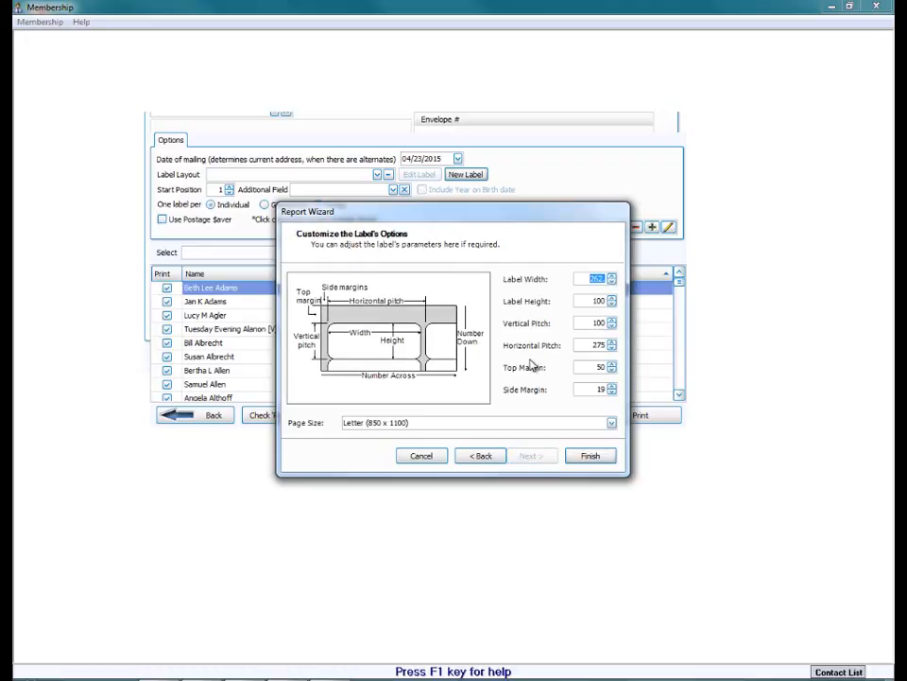
pyautogui.click(584, 461)
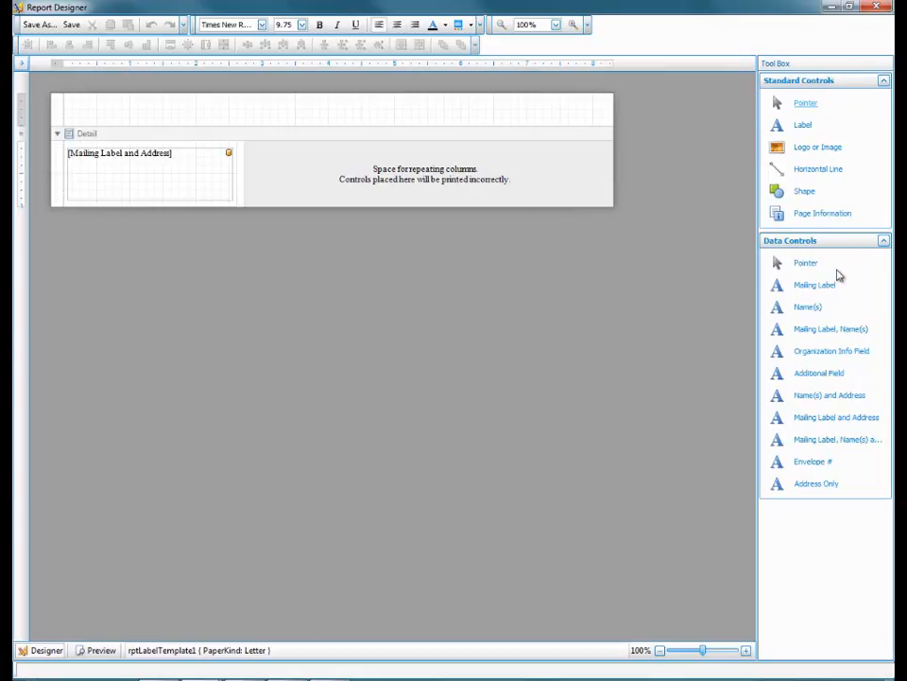
# Step: Save the label layout under the name "Household Name Label" and close the Report Designer
pyautogui.click(165, 164)
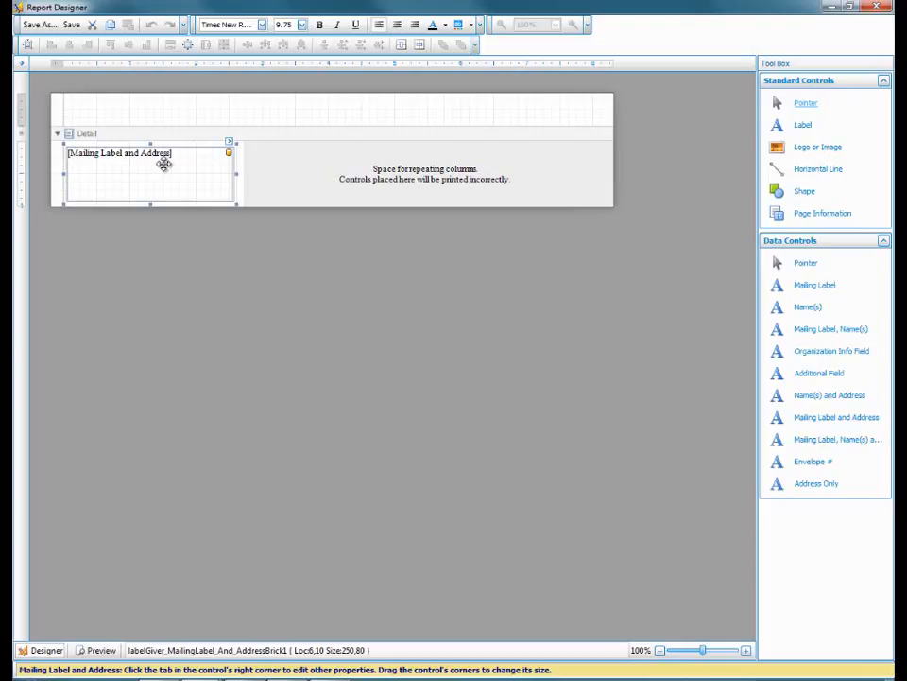
pyautogui.click(39, 25)
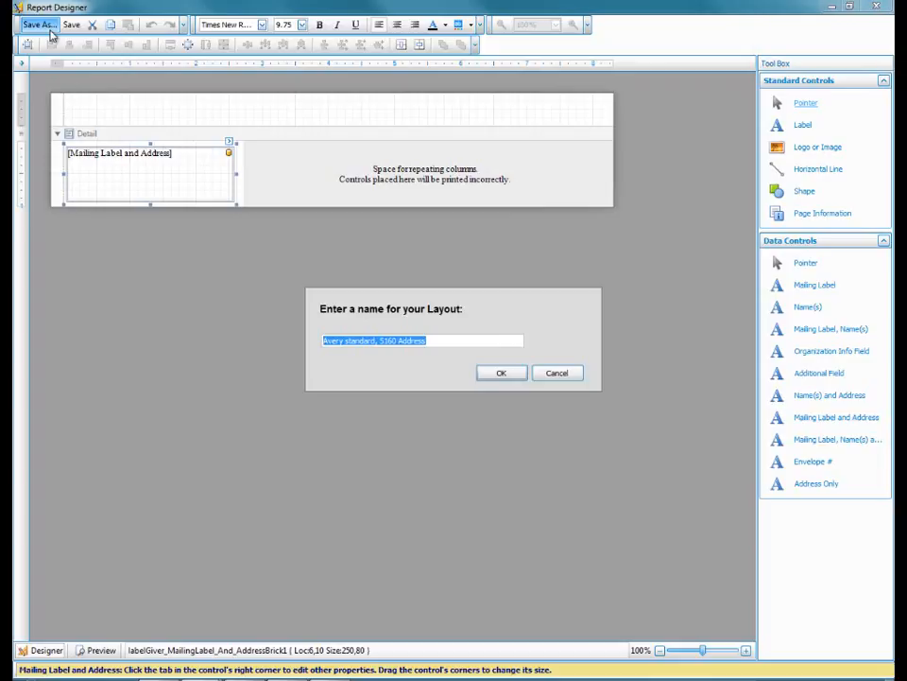
pyautogui.write('Household')
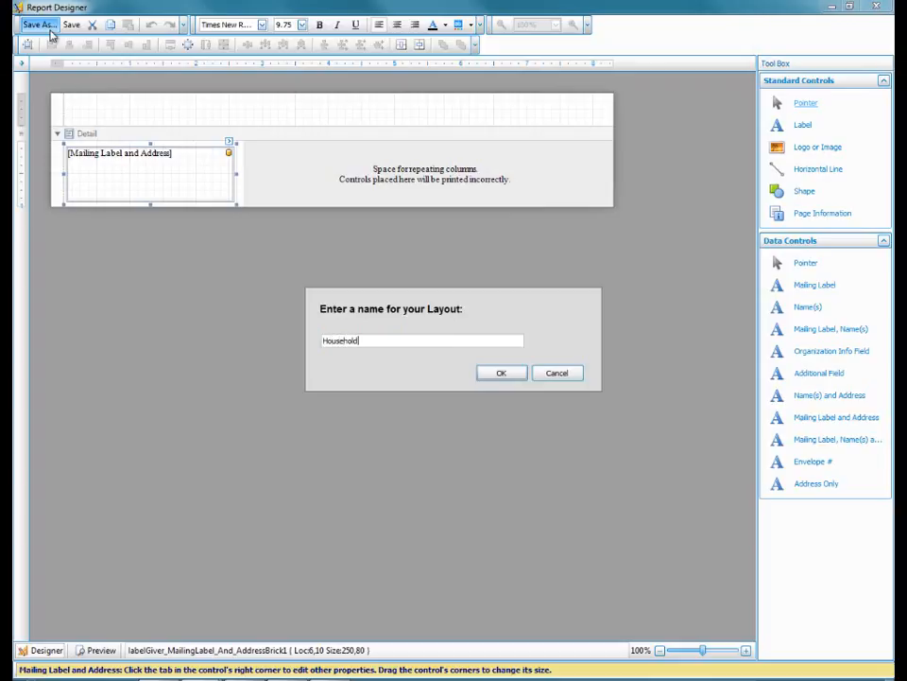
pyautogui.write(' Name Label')
pyautogui.click(519, 371)
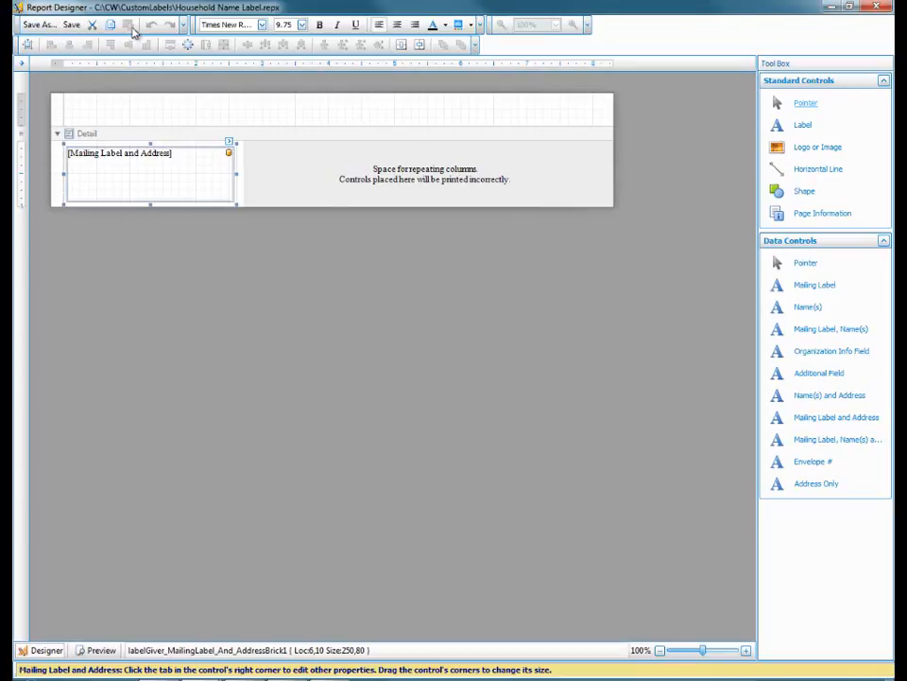
pyautogui.click(876, 8)
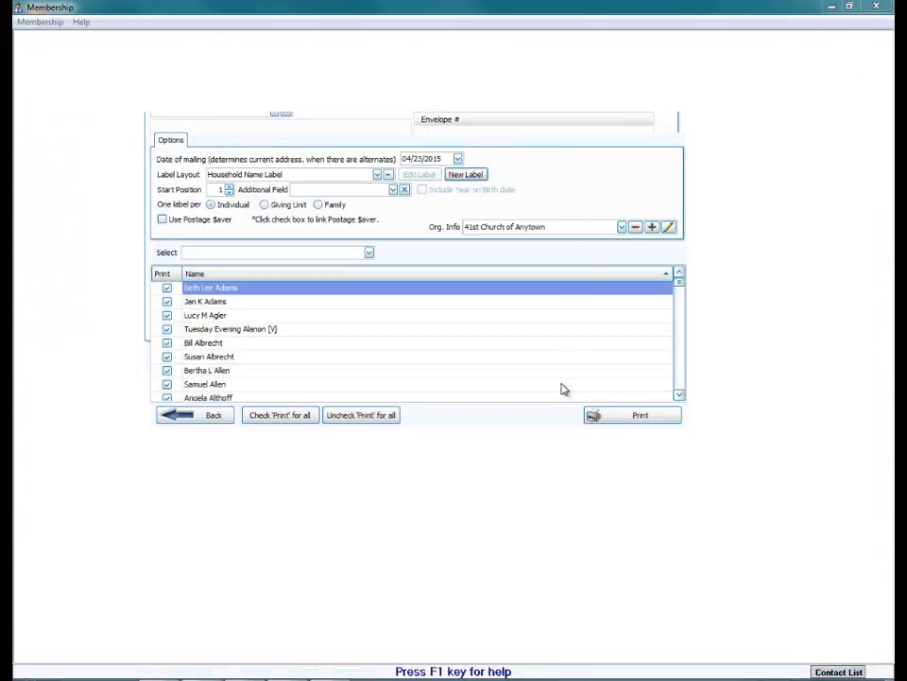
# Step: Preview the mailing labels with one per individual, close that preview, and preview them again with one label per Family
pyautogui.click(601, 418)
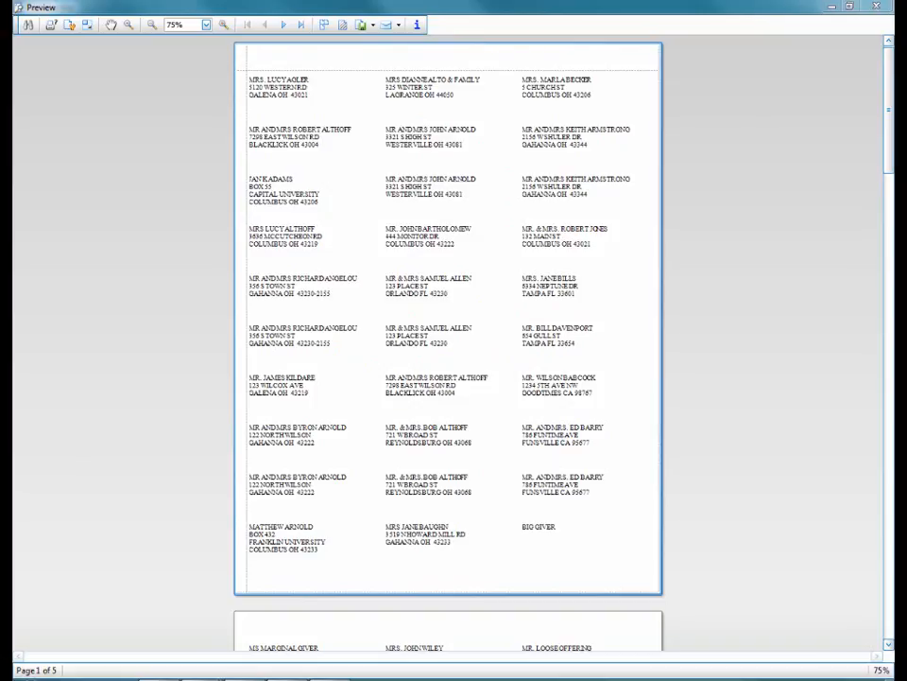
pyautogui.click(877, 8)
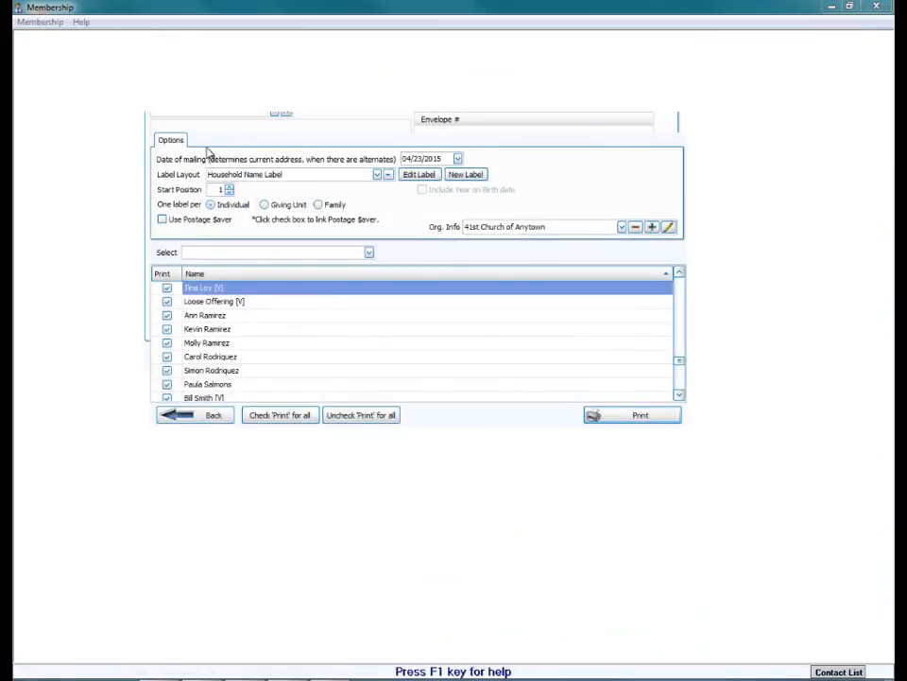
pyautogui.click(318, 206)
pyautogui.click(633, 417)
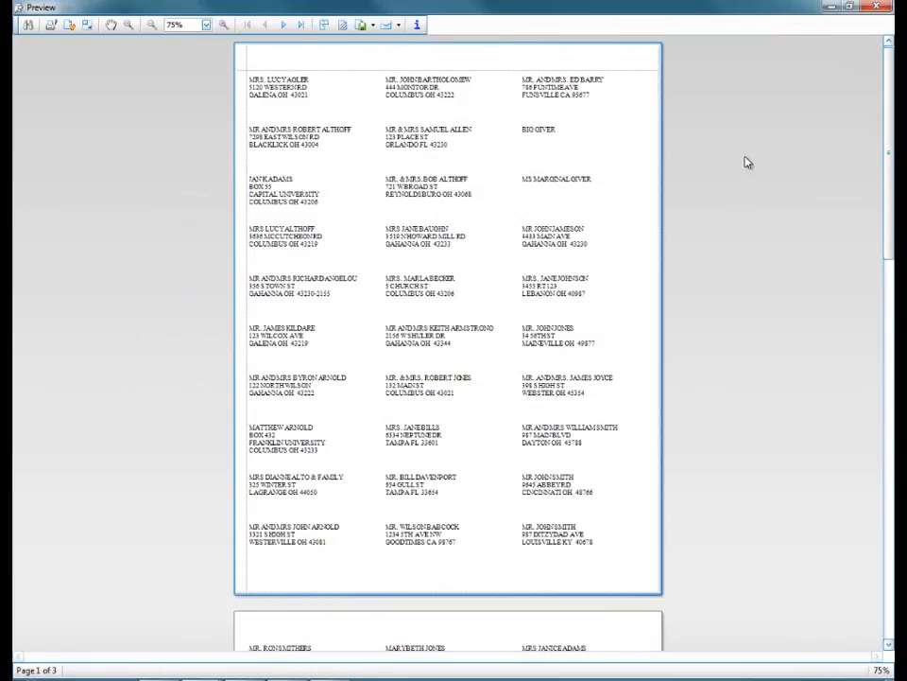
# Step: Close the preview and edit the Household Name Label layout, replacing its Mailing Label and Address field with the Name(s) and Address field
pyautogui.click(878, 8)
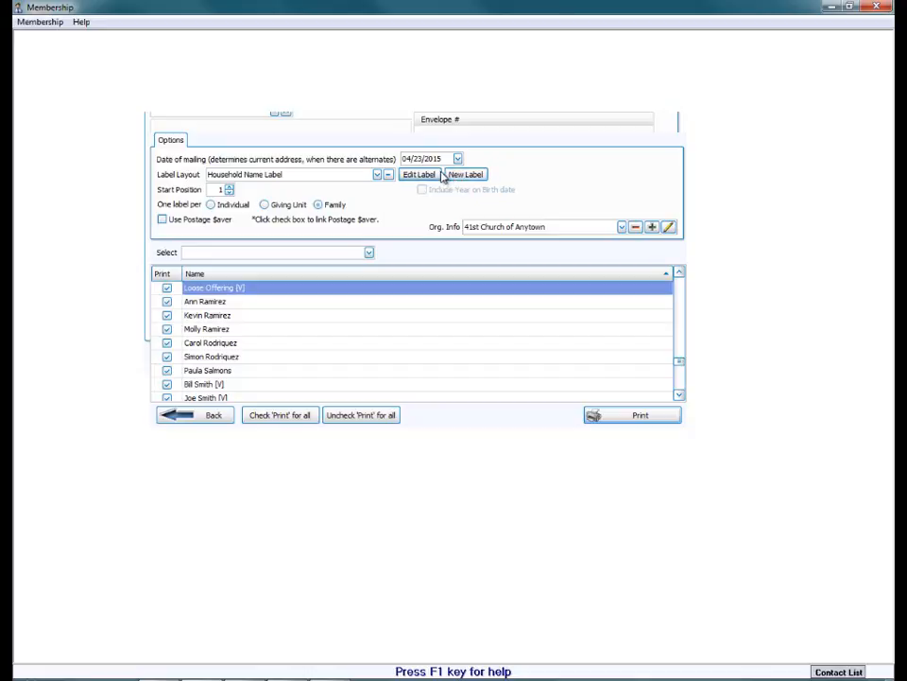
pyautogui.click(435, 175)
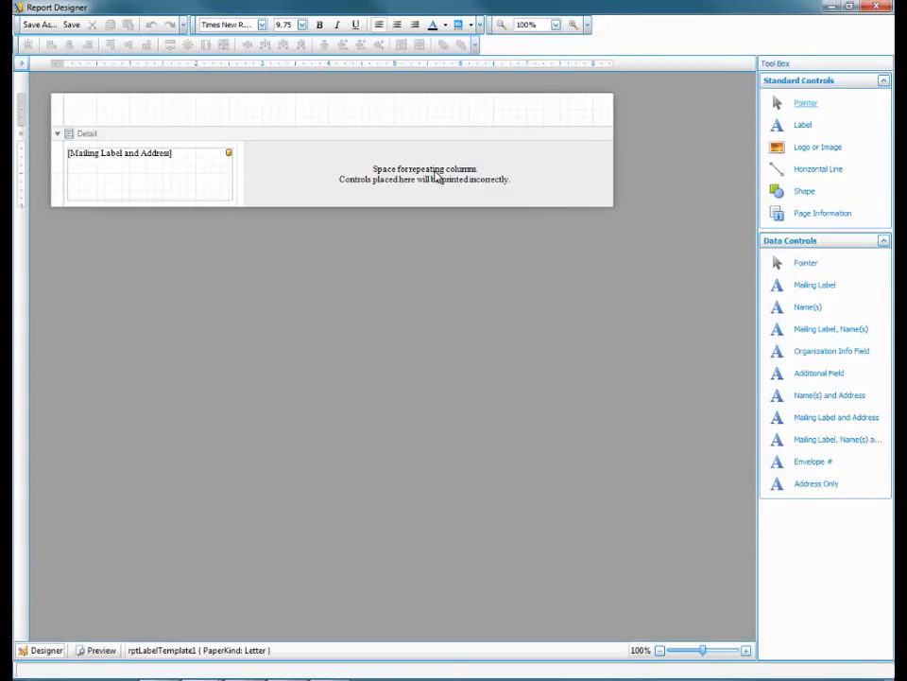
pyautogui.click(113, 165)
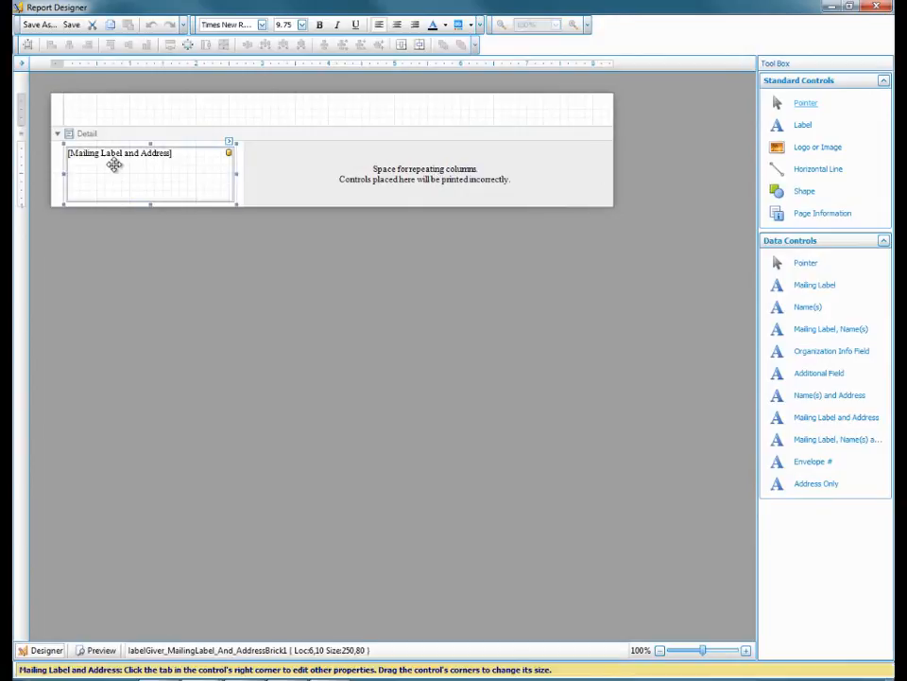
pyautogui.rightClick(114, 166)
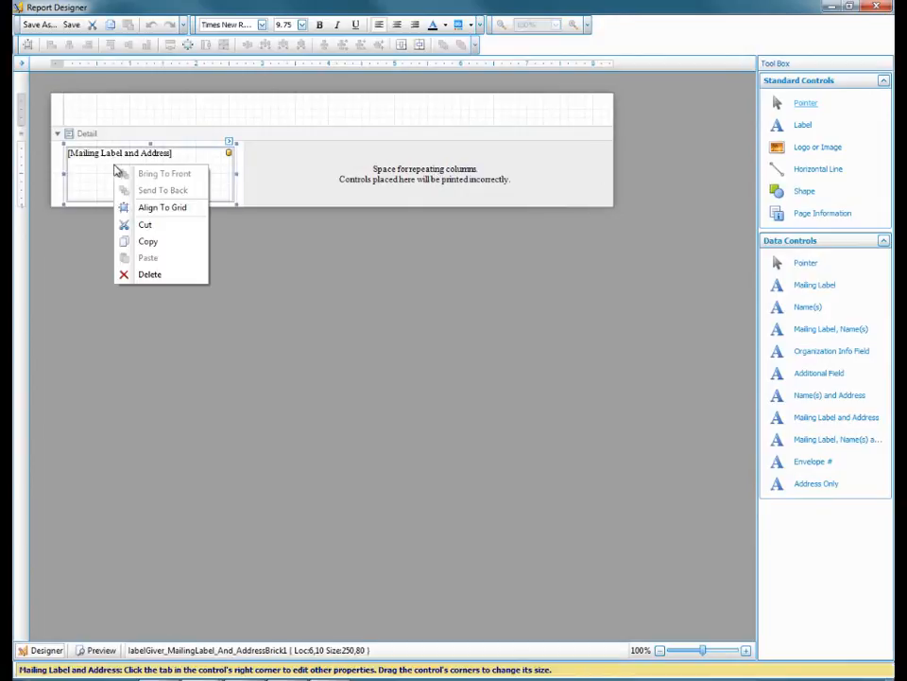
pyautogui.click(150, 275)
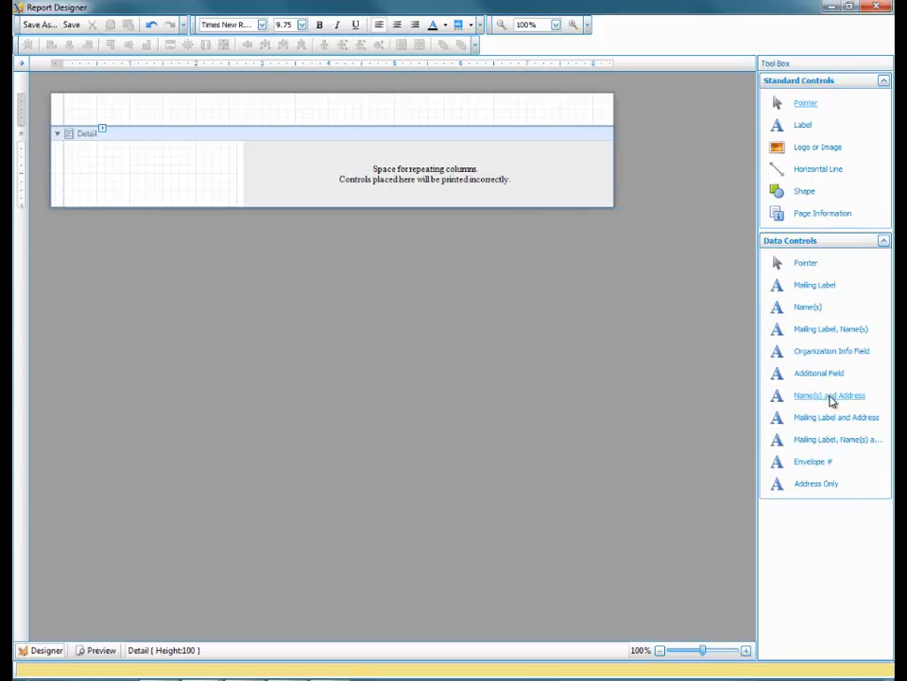
pyautogui.moveTo(831, 398); pyautogui.dragTo(152, 173)
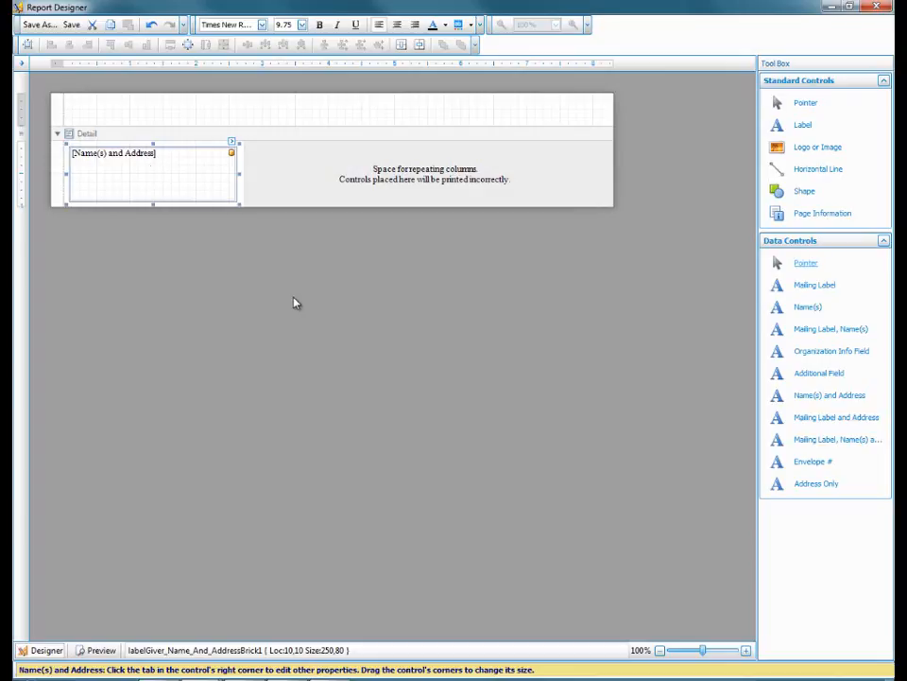
# Step: Save the edited layout under the new name "Individual Name Label" and close the Report Designer
pyautogui.click(49, 26)
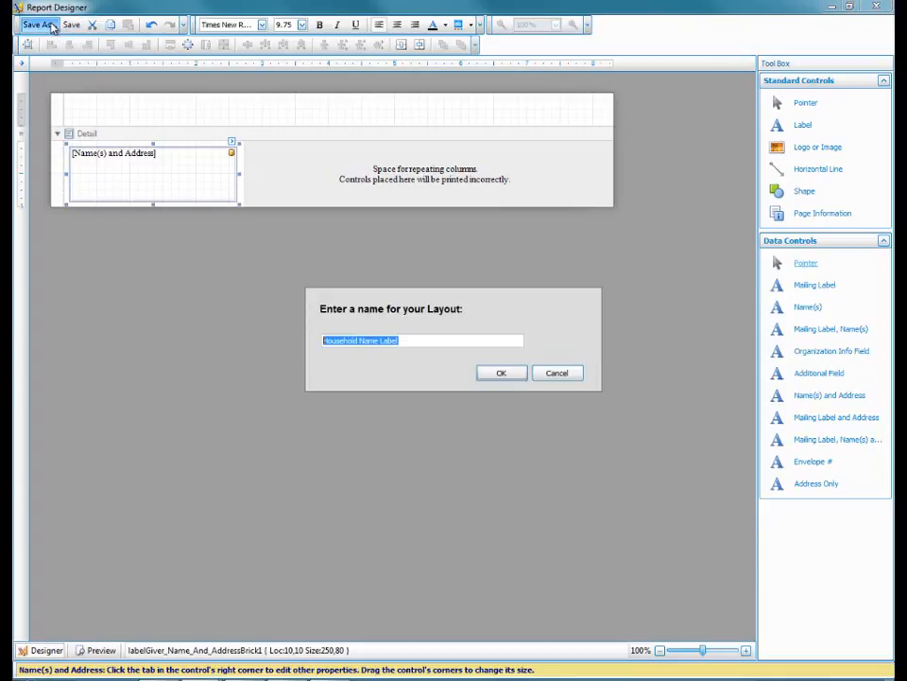
pyautogui.write('I')
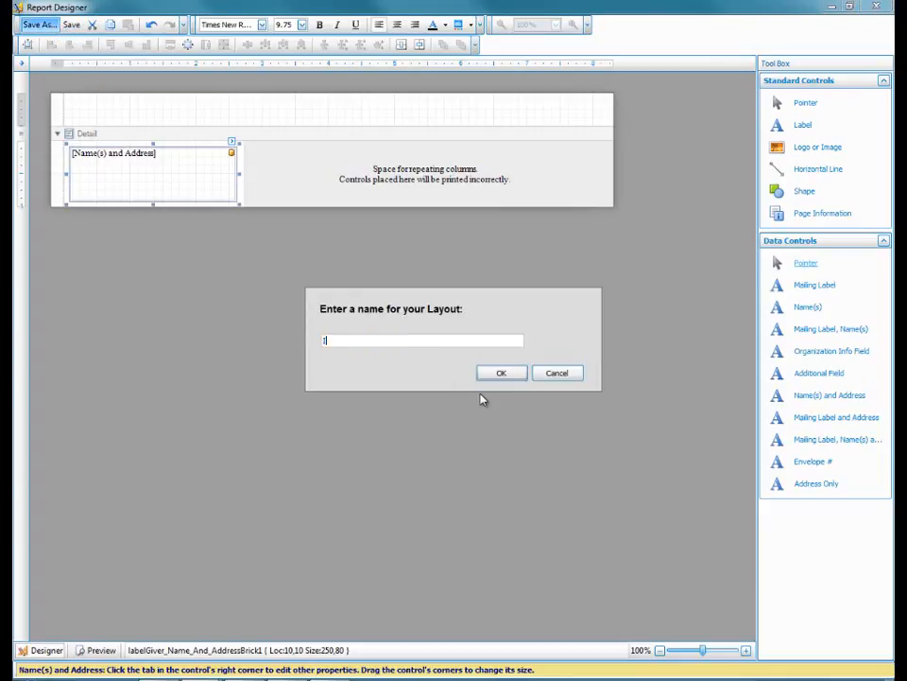
pyautogui.write('ndividual Name Label')
pyautogui.click(519, 373)
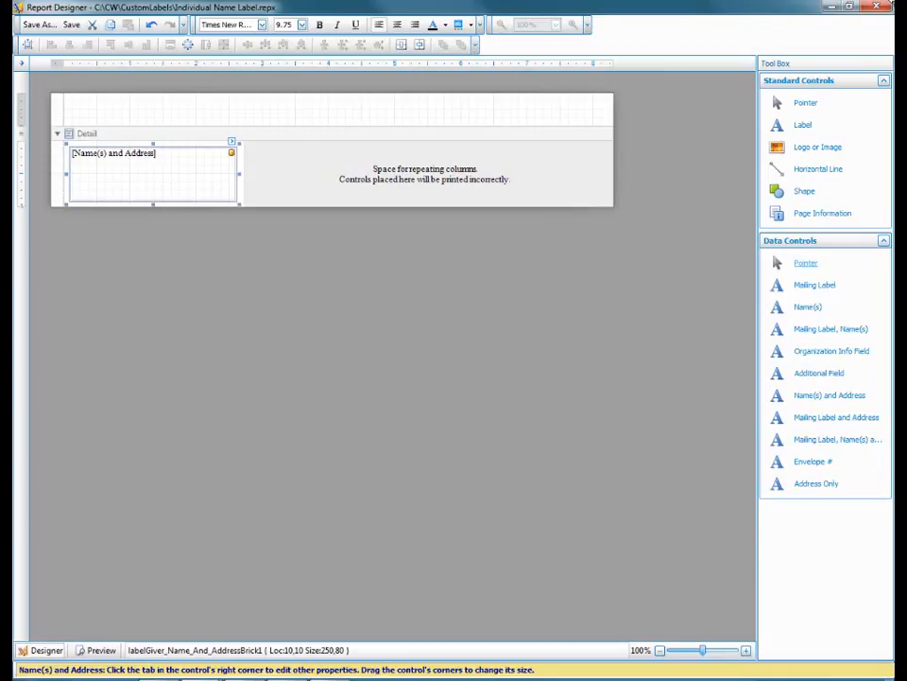
pyautogui.click(876, 6)
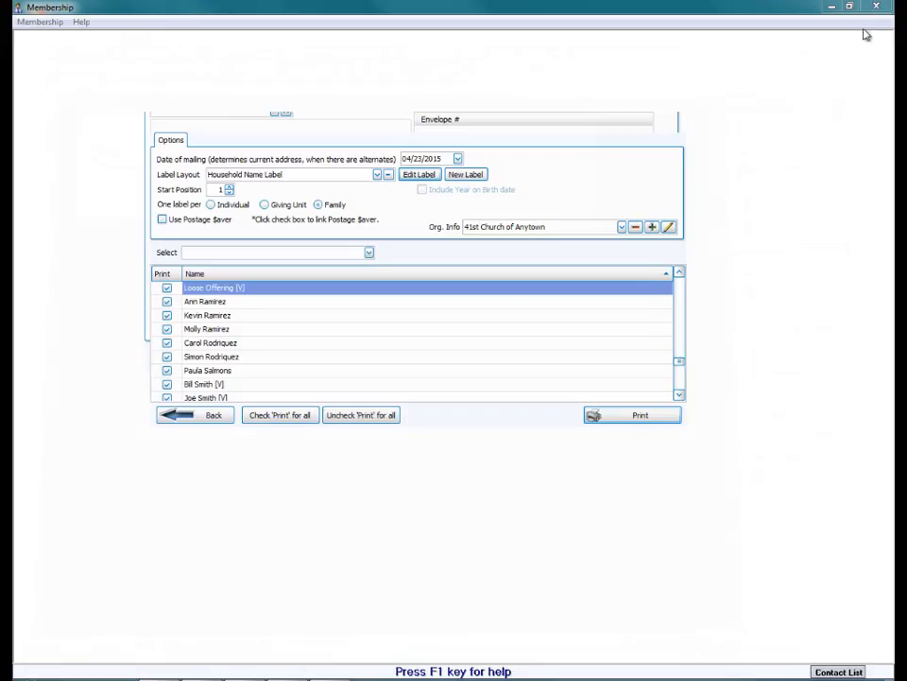
# Step: Preview the Individual Name Label layout with one label per Individual, then with one per Family, closing each preview
pyautogui.click(213, 206)
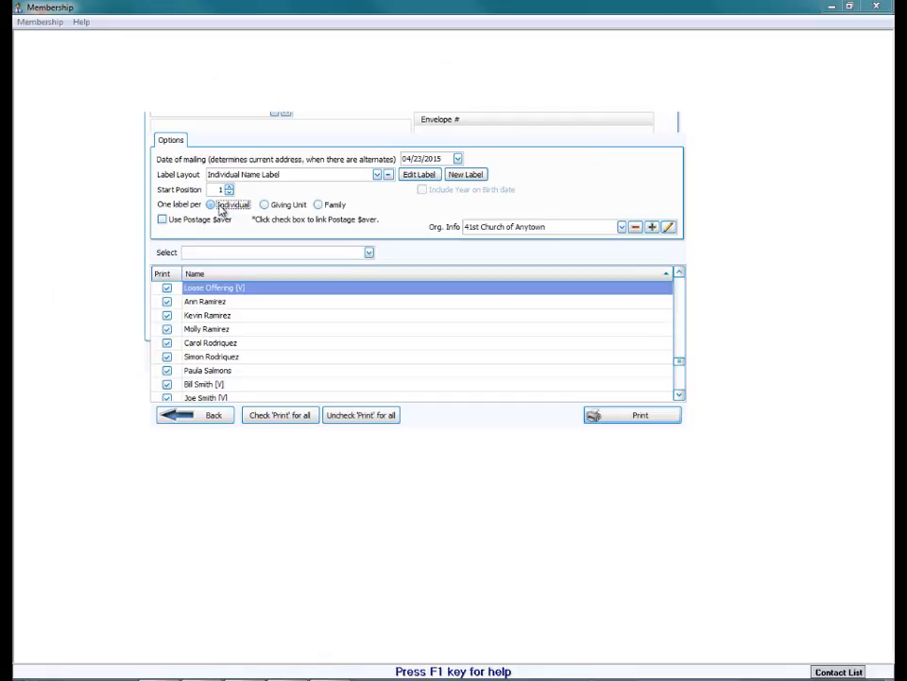
pyautogui.click(632, 421)
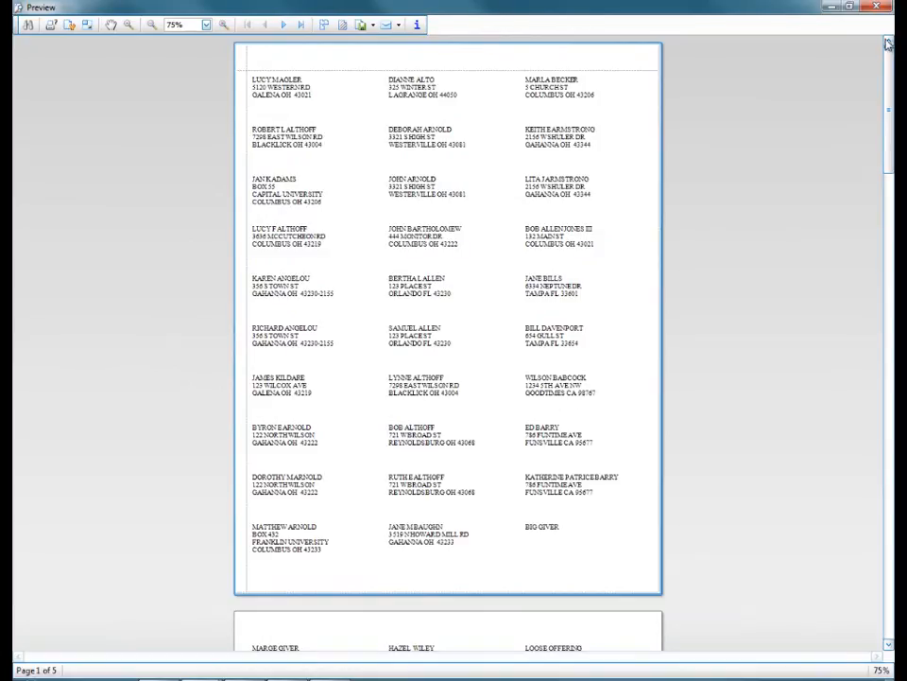
pyautogui.click(877, 7)
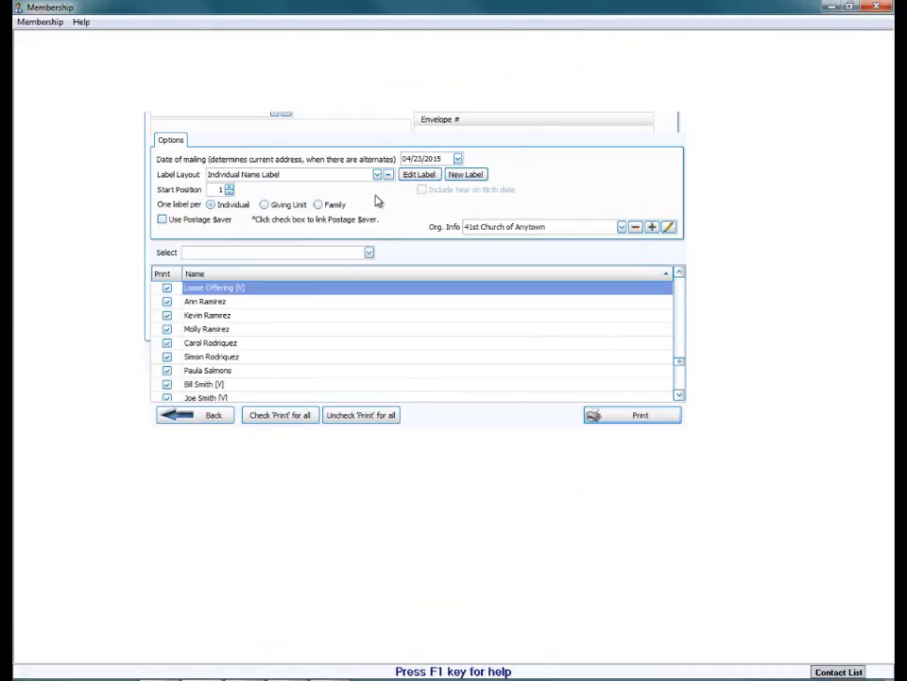
pyautogui.click(320, 206)
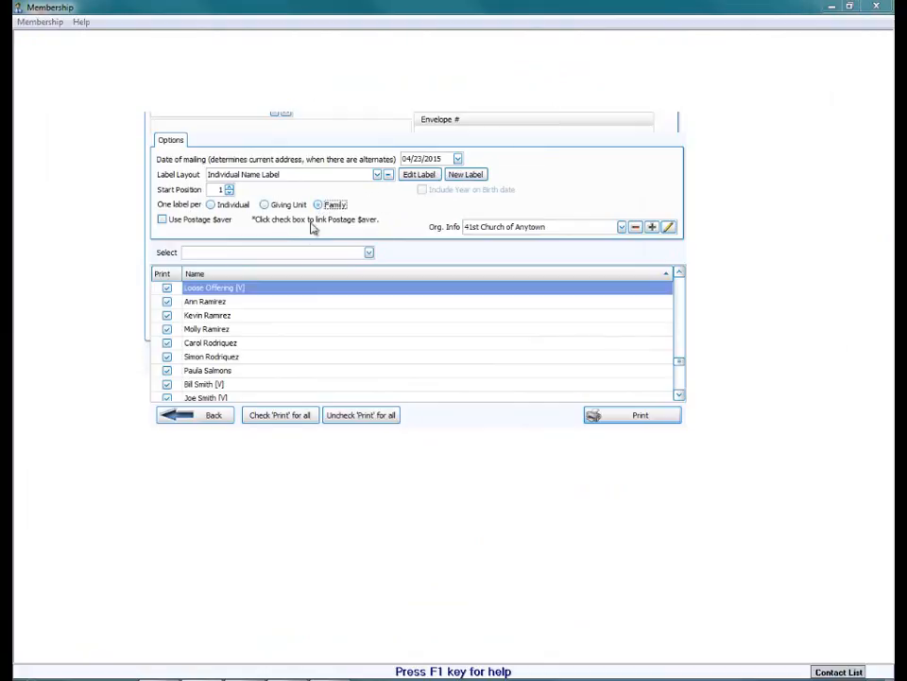
pyautogui.click(601, 415)
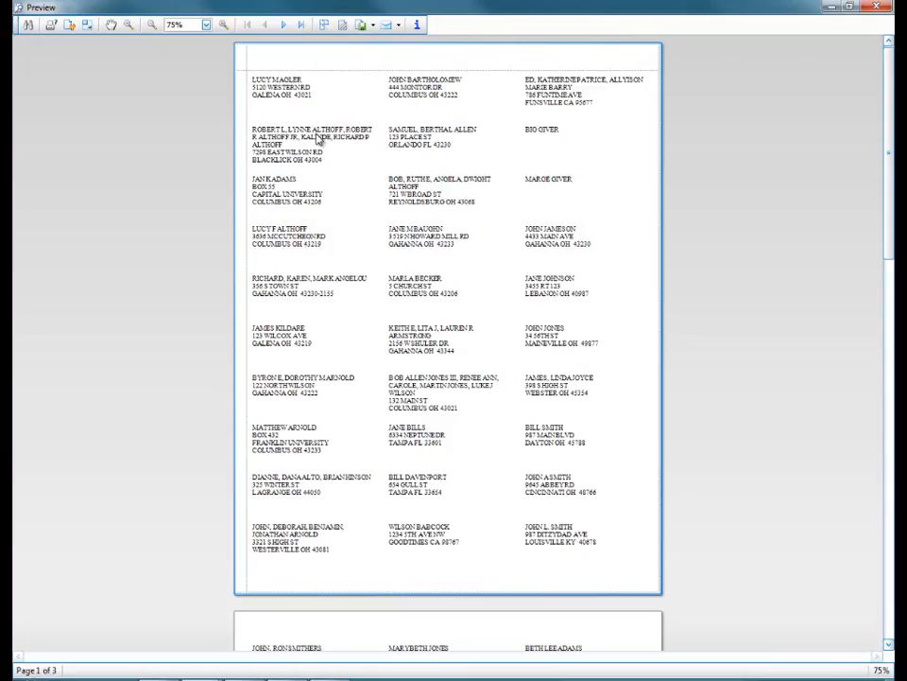
pyautogui.click(873, 10)
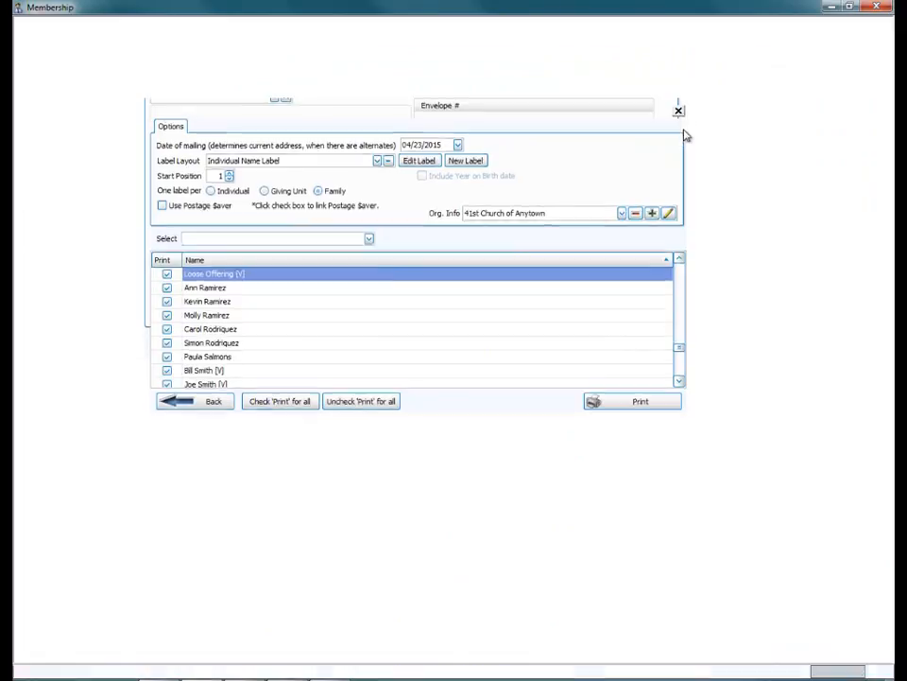
# Step: Leave the label options, view a member's family and individual records, and close them
pyautogui.click(679, 110)
pyautogui.click(286, 441)
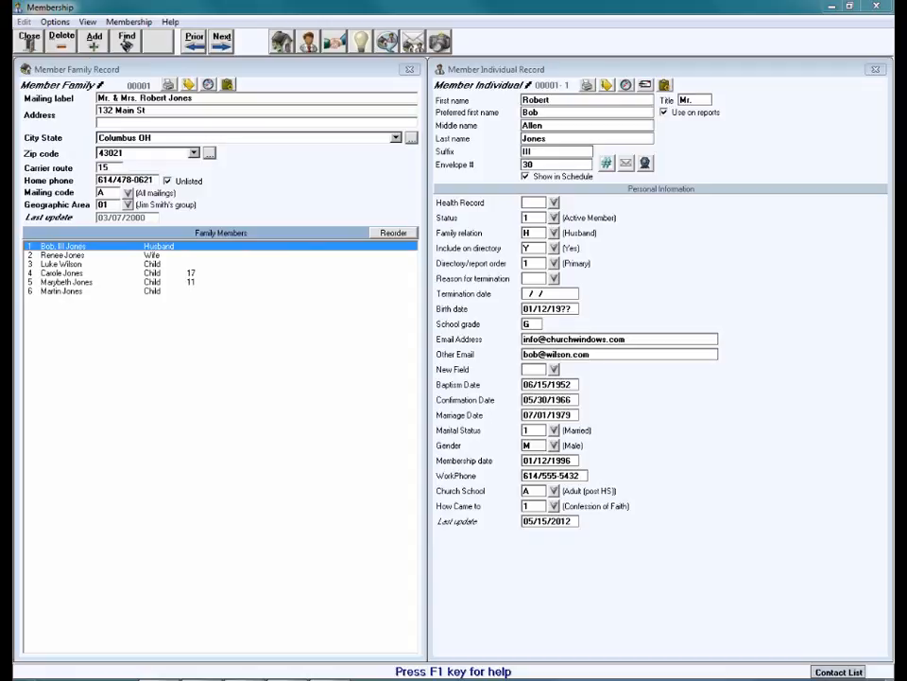
pyautogui.click(31, 42)
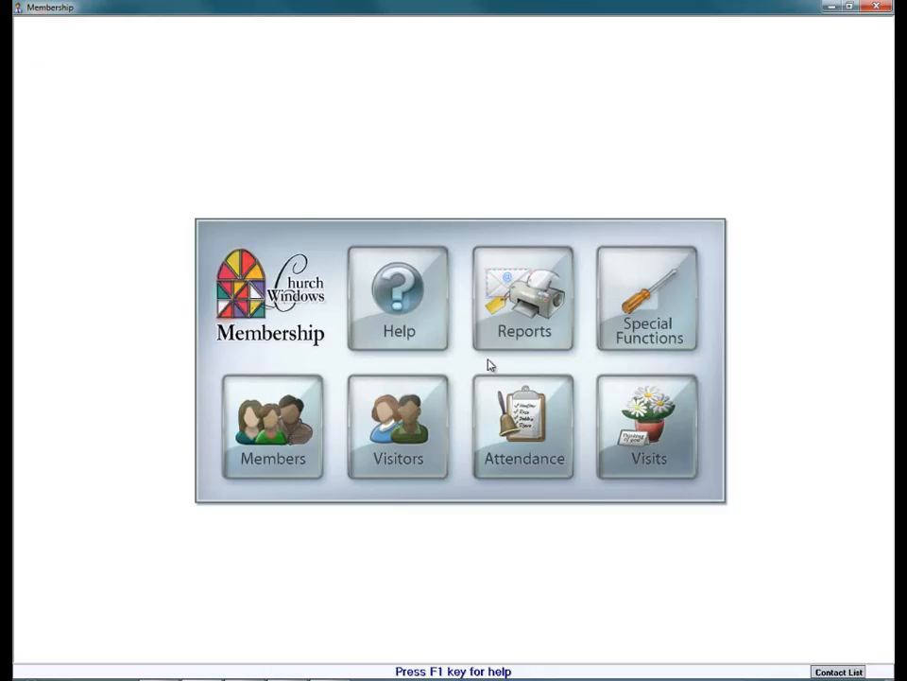
# Step: Start a Labels report without selection criteria and check the saved label layouts, keeping Individual Name Label
pyautogui.click(512, 311)
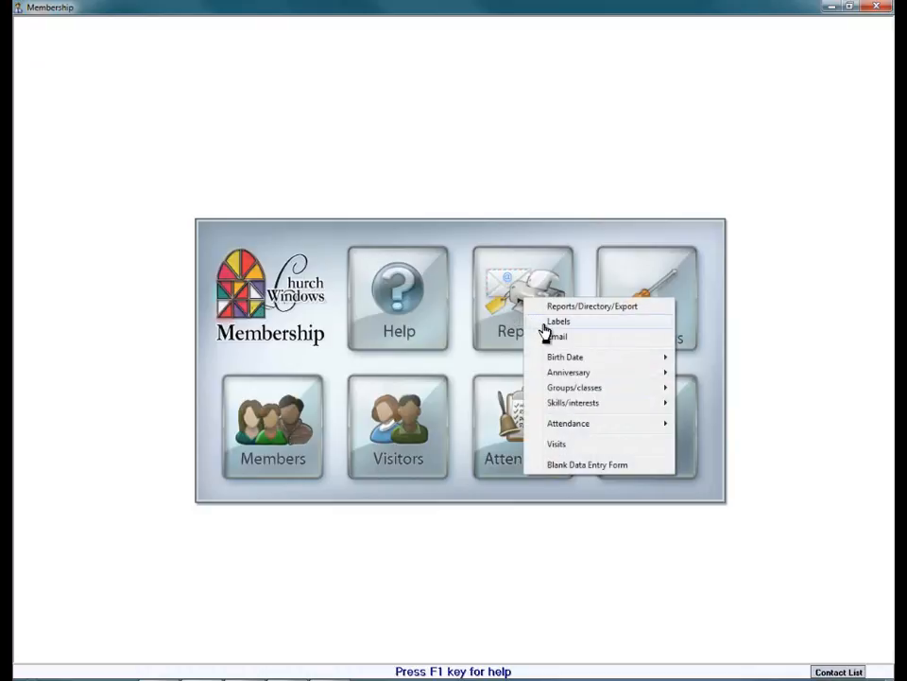
pyautogui.click(543, 322)
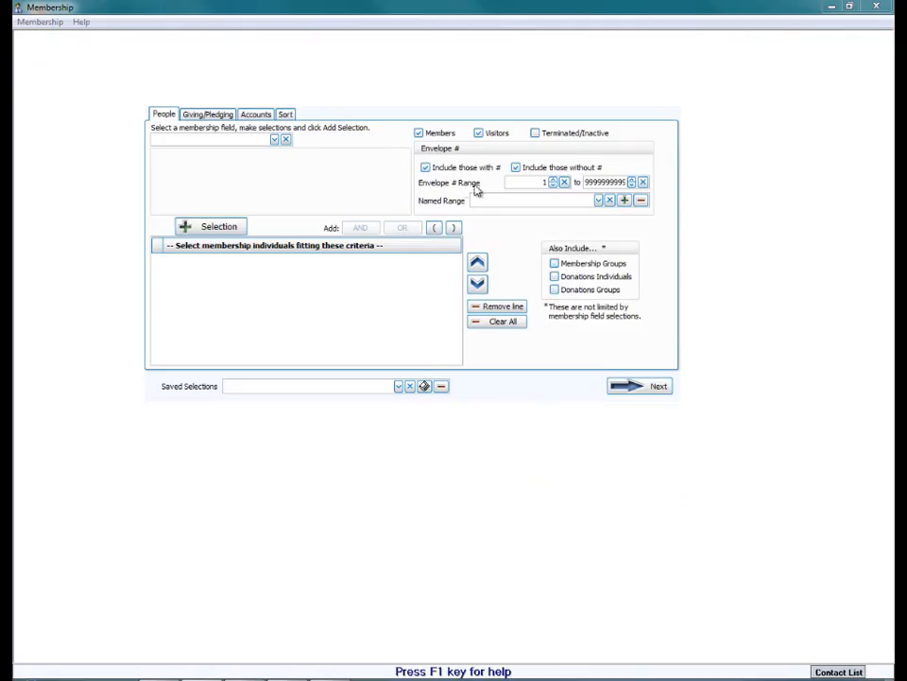
pyautogui.click(628, 389)
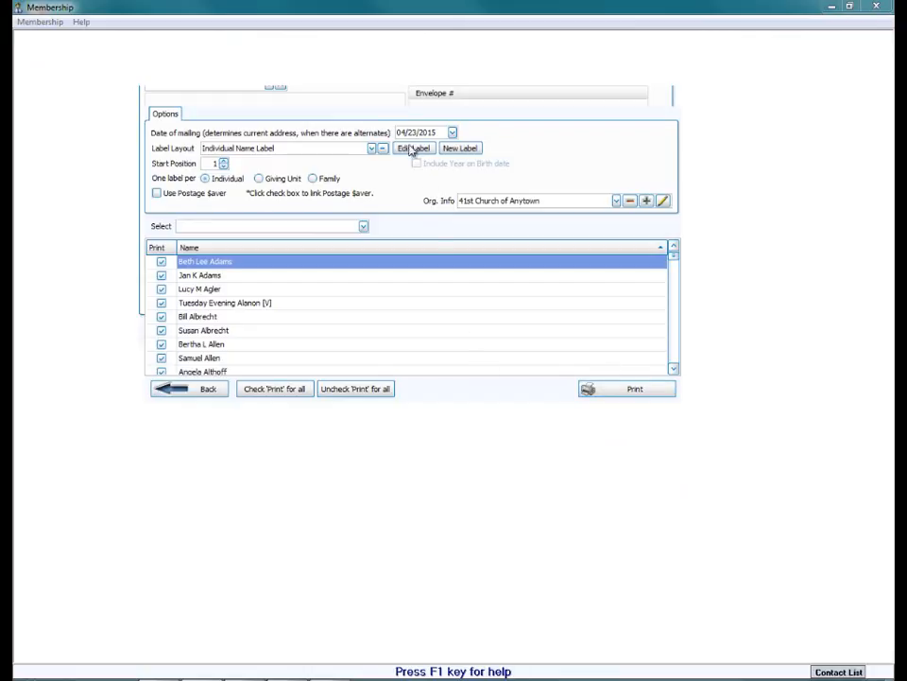
pyautogui.click(372, 148)
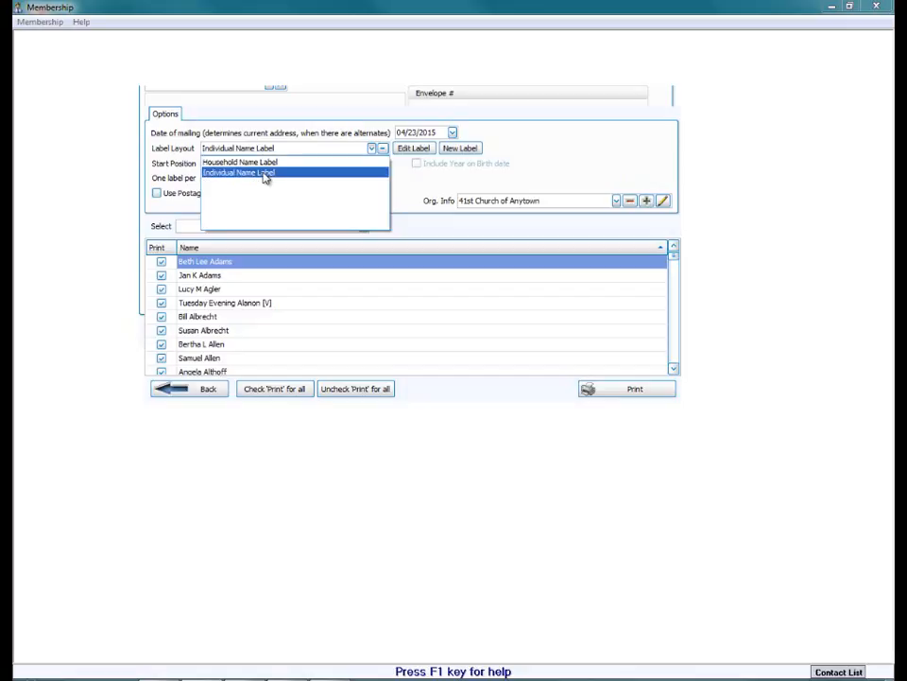
pyautogui.click(172, 151)
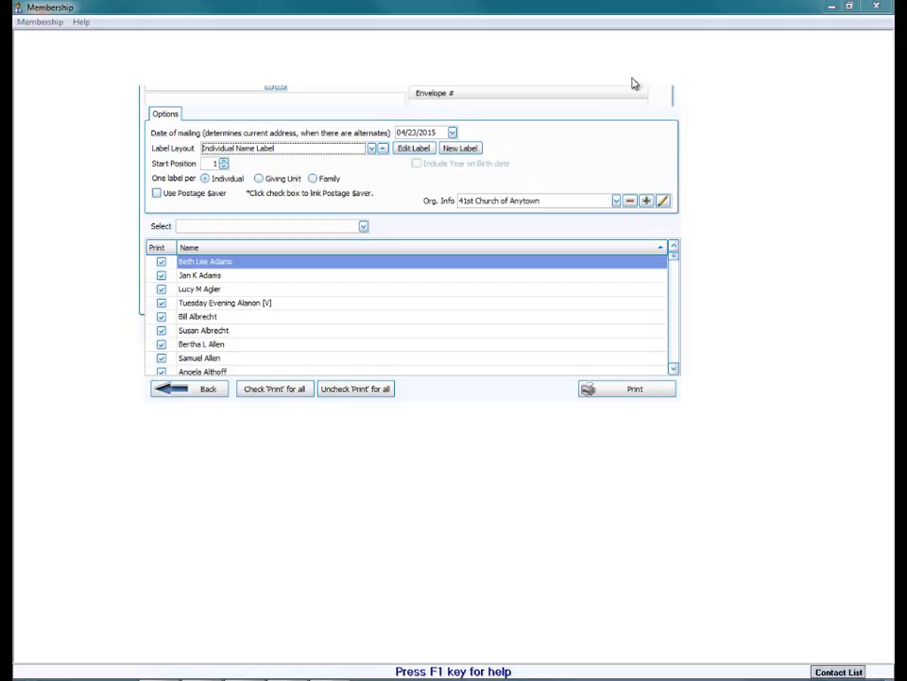
# Step: Edit the Individual Name Label layout, lowering the upper edge of Name(s) and Address and placing an Additional Field above it
pyautogui.click(411, 150)
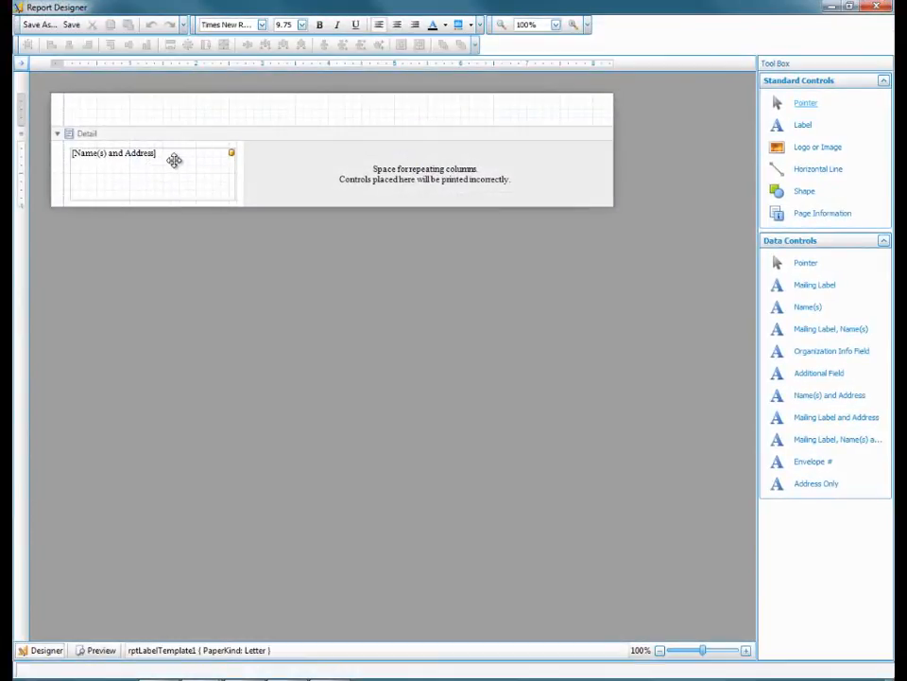
pyautogui.click(174, 158)
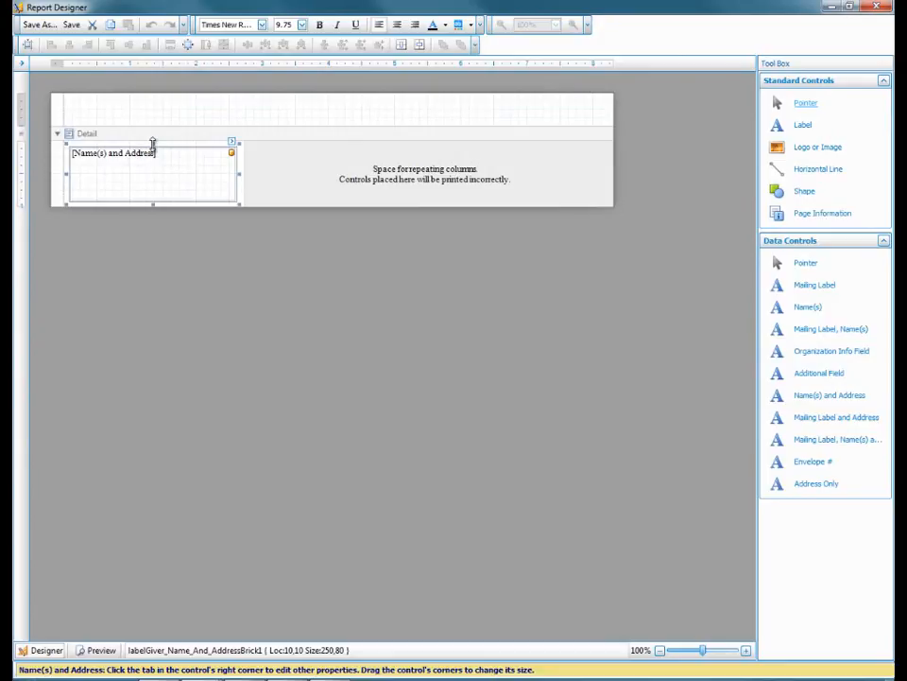
pyautogui.moveTo(155, 144); pyautogui.dragTo(153, 151)
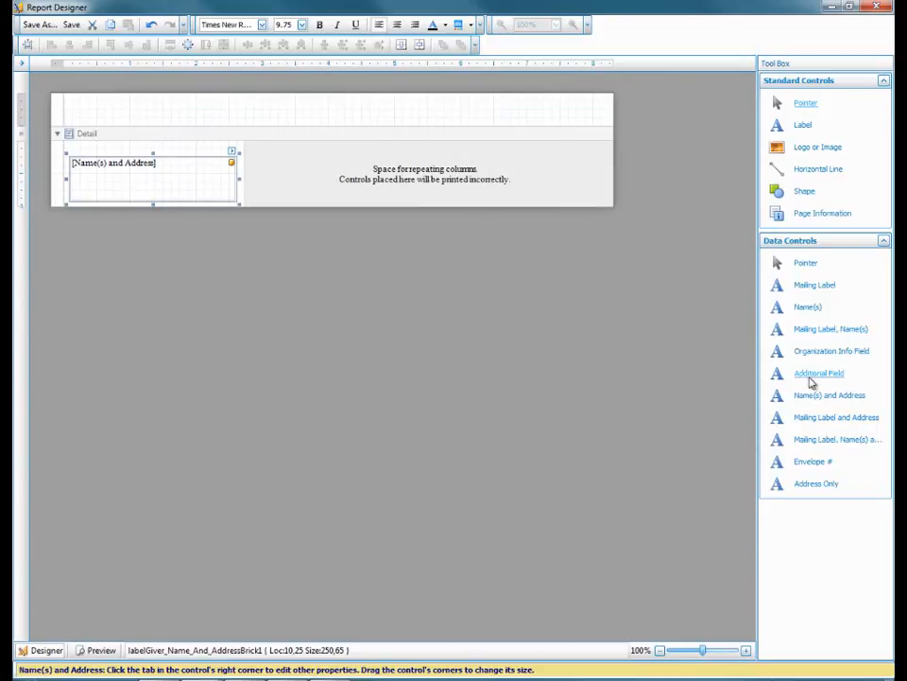
pyautogui.moveTo(811, 378); pyautogui.dragTo(148, 149)
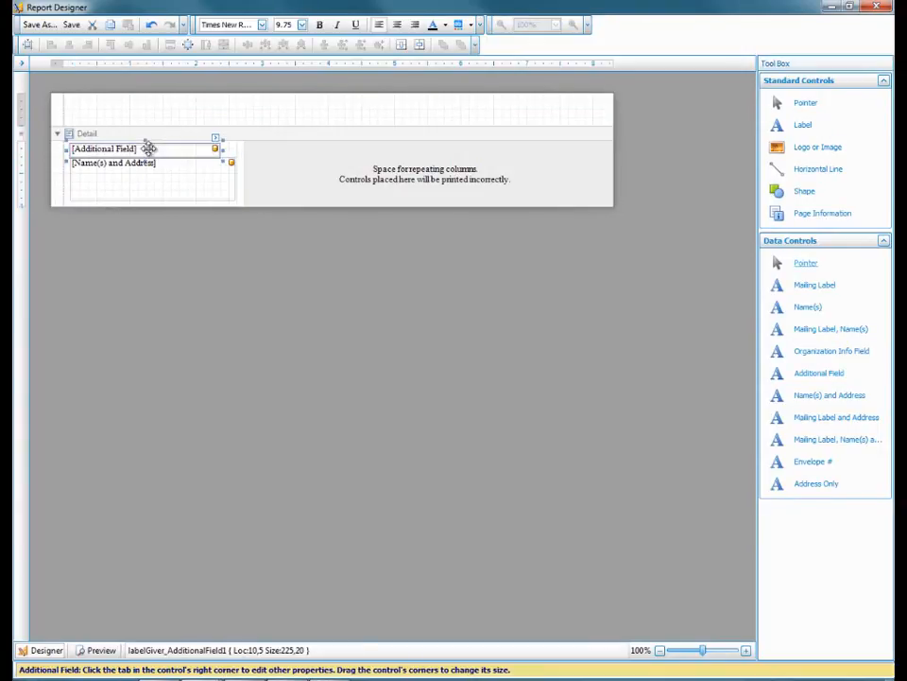
# Step: Save the layout under the new name "Individual Name Label - with additional field" and close the Report Designer
pyautogui.click(47, 29)
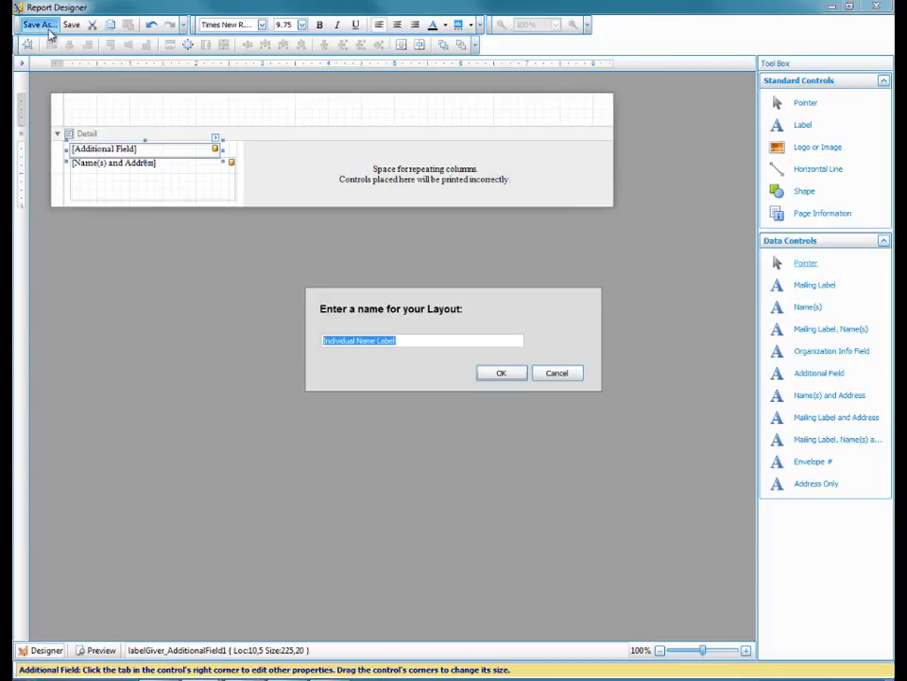
pyautogui.click(400, 342)
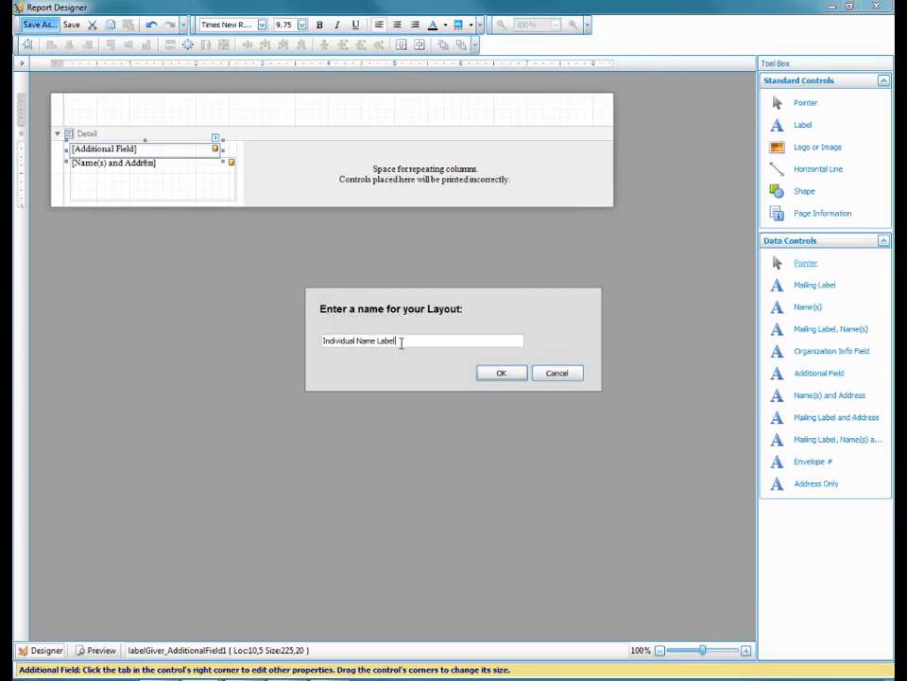
pyautogui.write('-Smith')
pyautogui.write(' additional')
pyautogui.press('BackSpace')
pyautogui.press('BackSpace')
pyautogui.write('nal field')
pyautogui.click(498, 375)
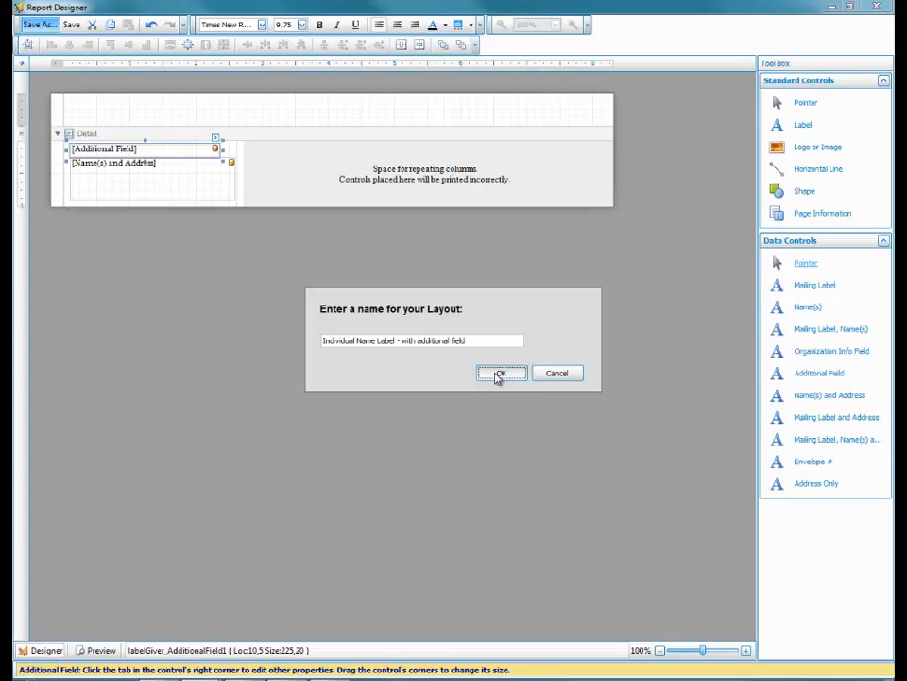
pyautogui.click(499, 373)
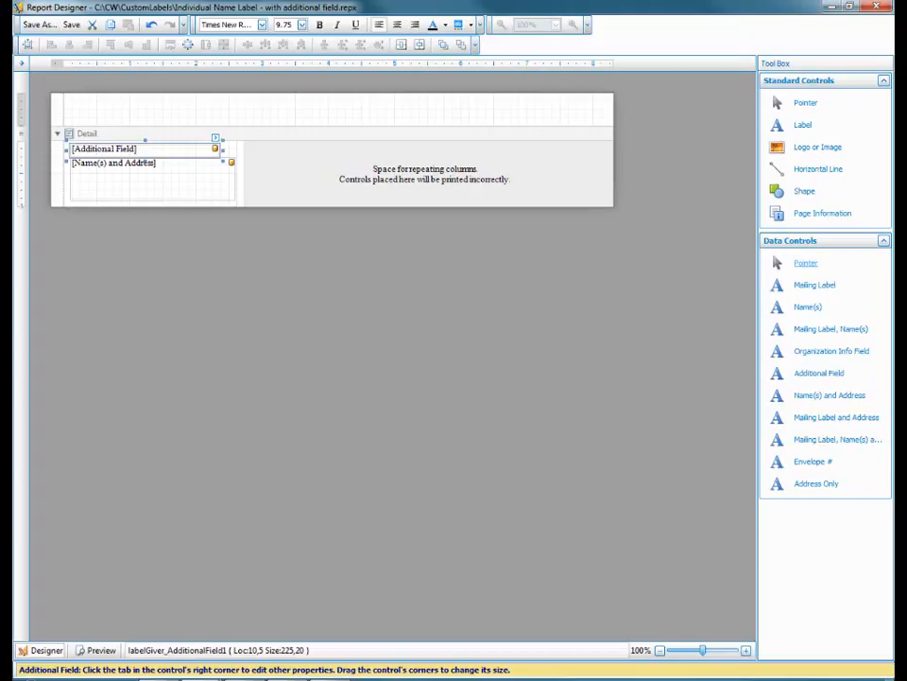
pyautogui.click(876, 8)
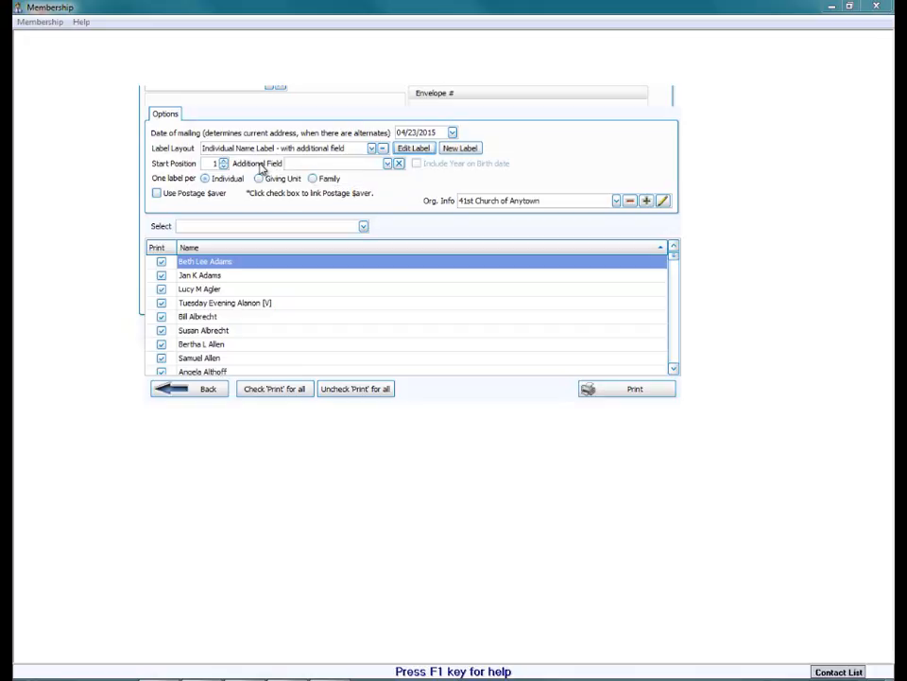
# Step: Set the label's additional field to Home Phone
pyautogui.click(388, 163)
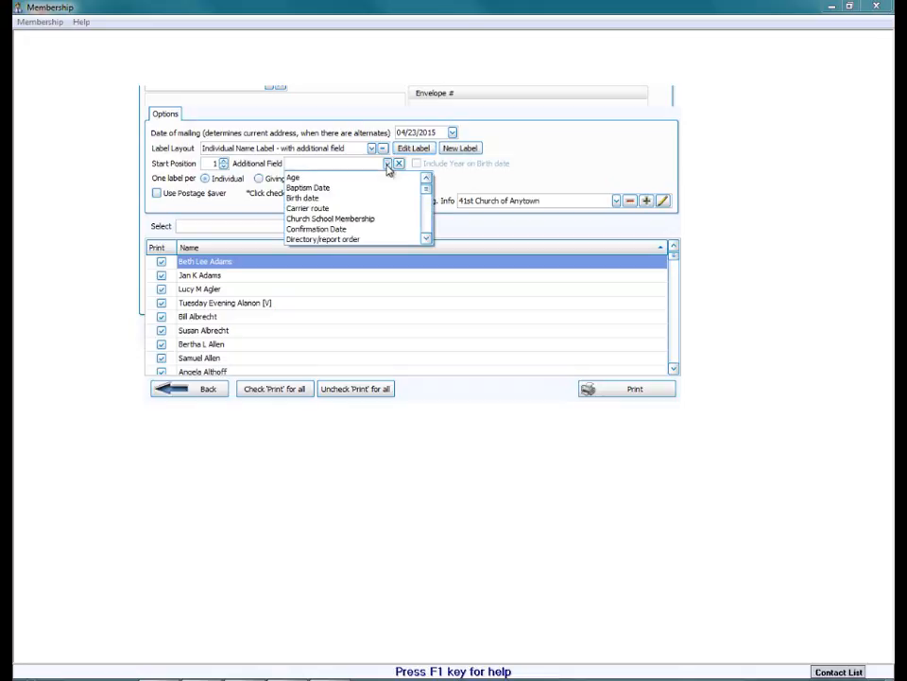
pyautogui.scroll(-4, 387, 172)
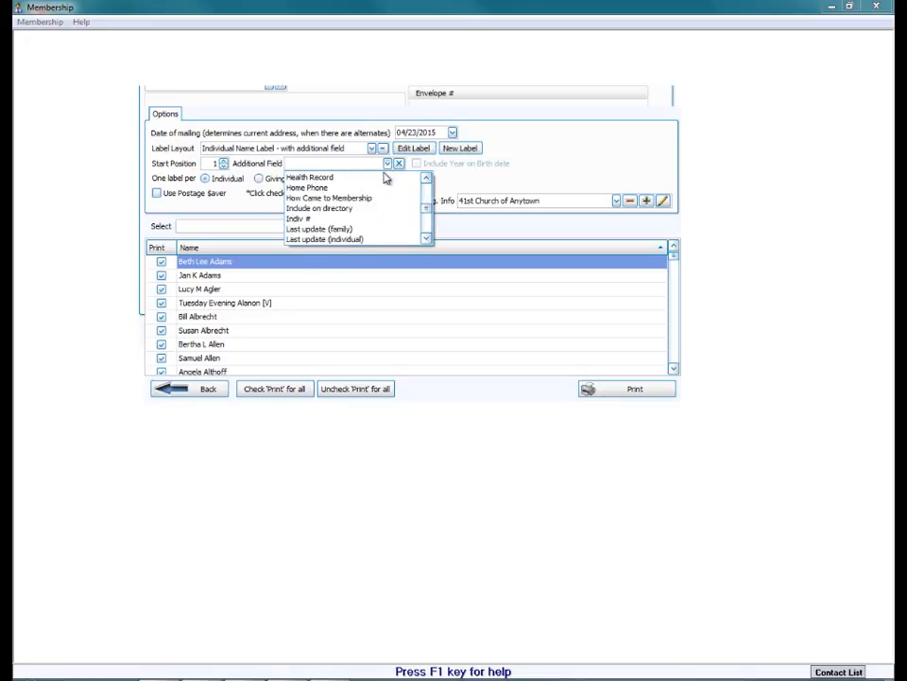
pyautogui.click(318, 189)
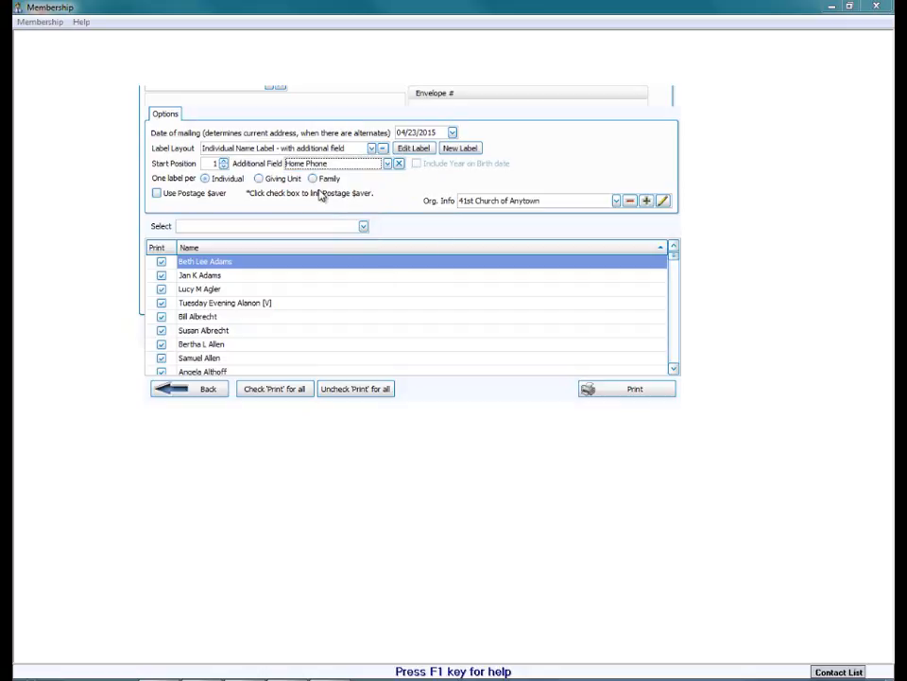
# Step: Preview the individual labels with the Home Phone additional field and close the preview
pyautogui.click(626, 392)
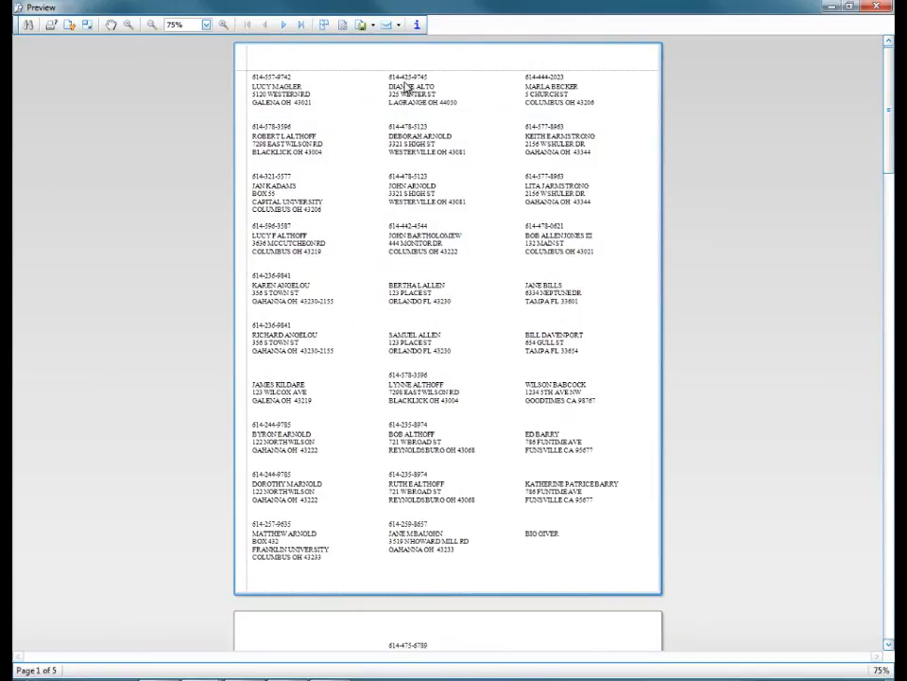
pyautogui.click(884, 9)
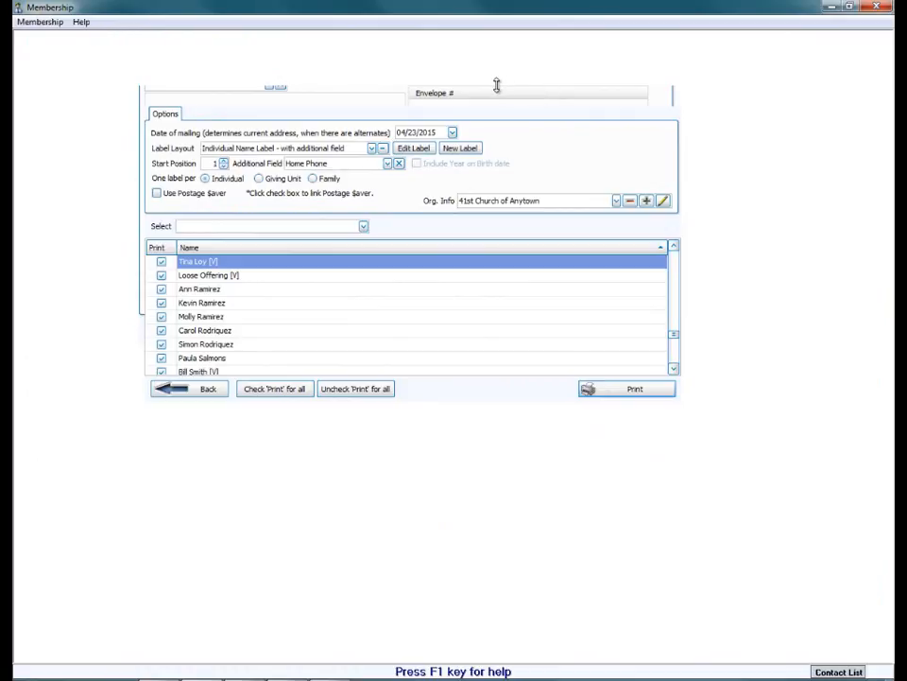
# Step: Edit the current label layout, replacing the Additional Field above Name(s) and Address with an Envelope # field
pyautogui.click(410, 152)
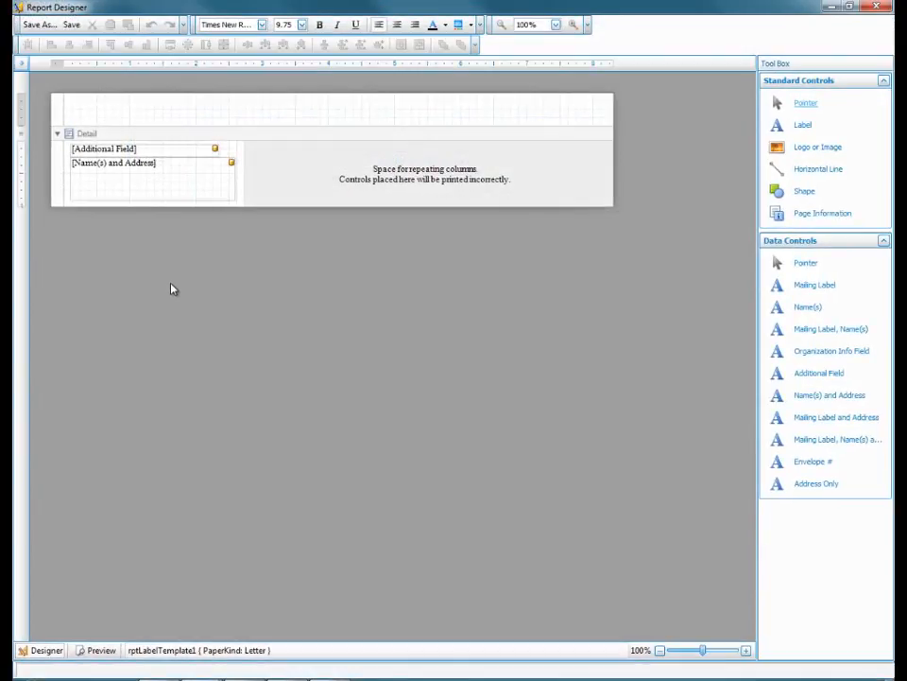
pyautogui.click(153, 149)
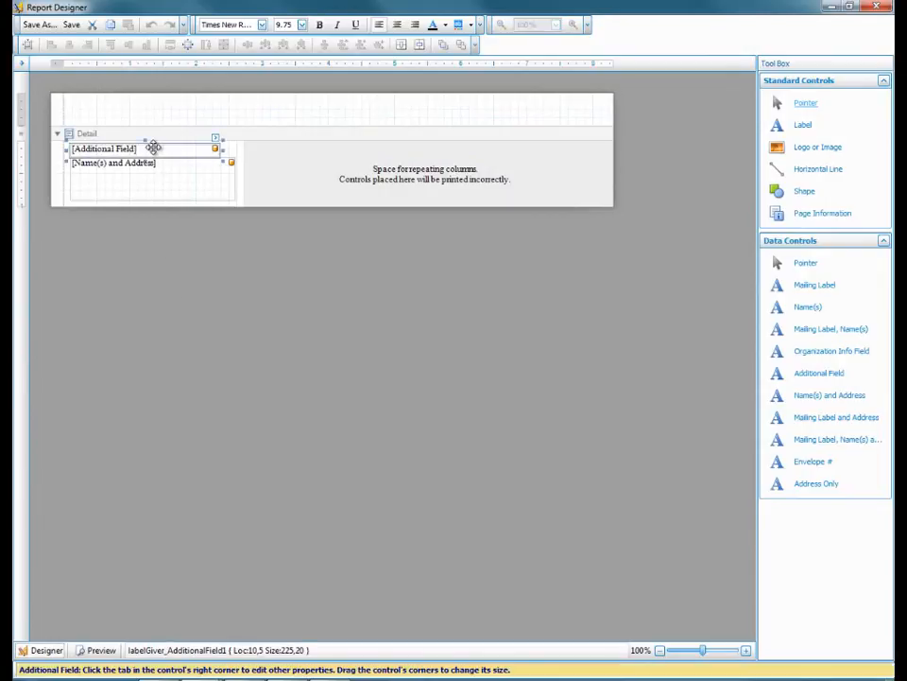
pyautogui.rightClick(154, 149)
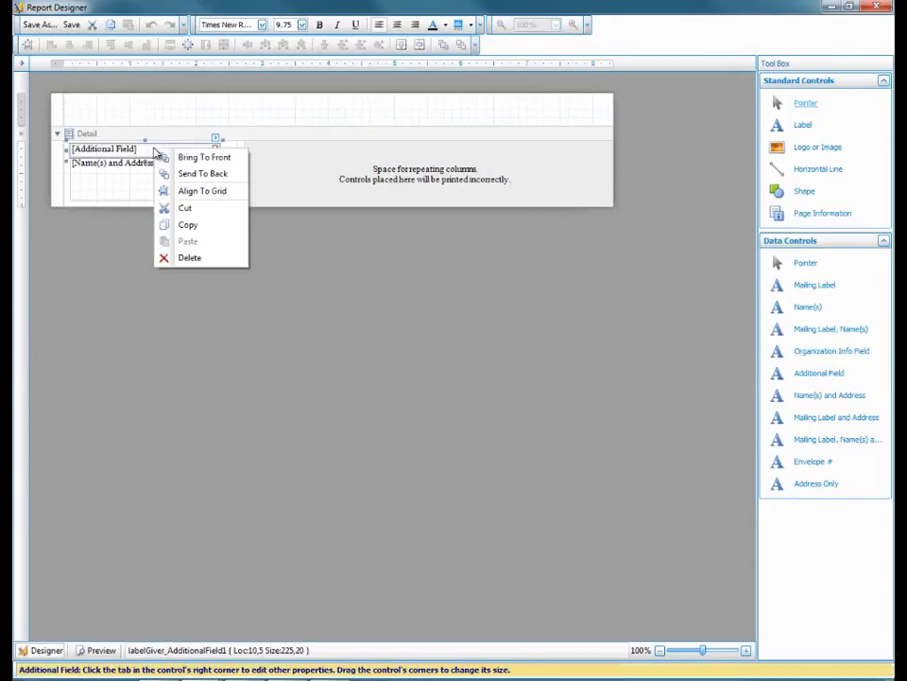
pyautogui.click(182, 258)
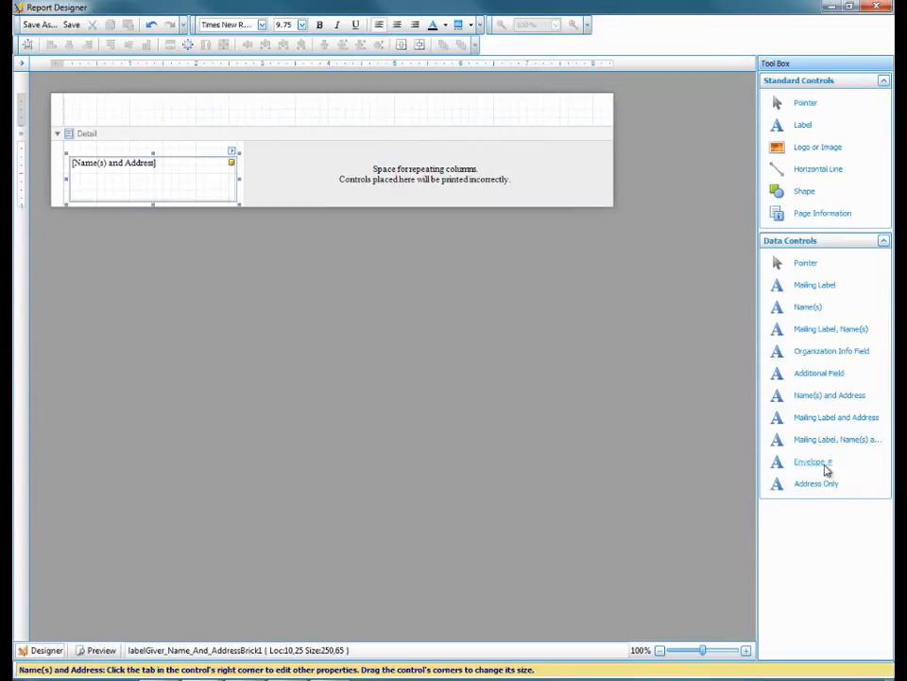
pyautogui.moveTo(826, 466); pyautogui.dragTo(132, 149)
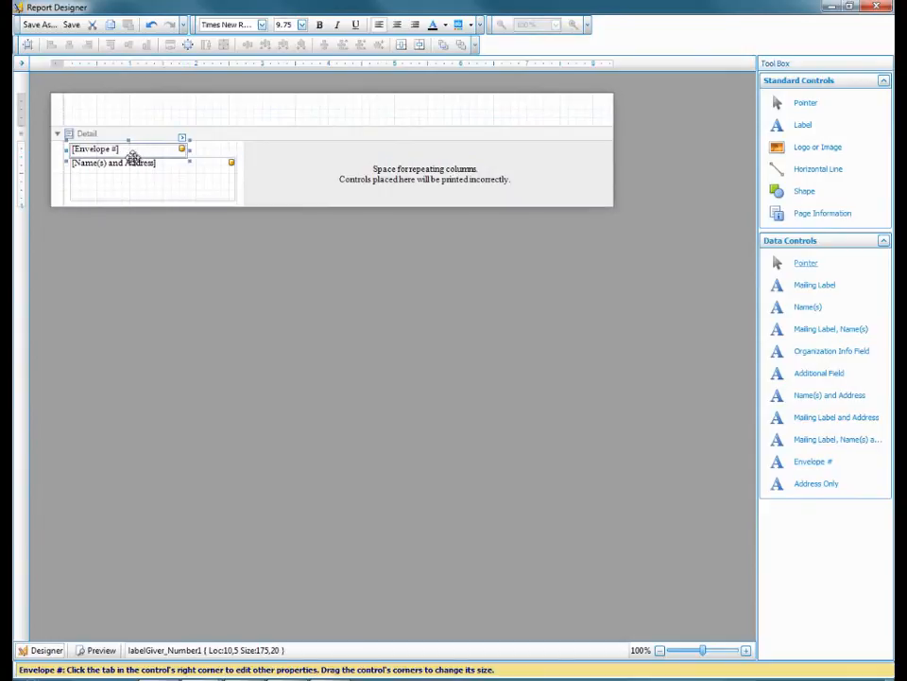
# Step: Save the layout under the new name "Label with envelope #" and close the Report Designer
pyautogui.click(34, 25)
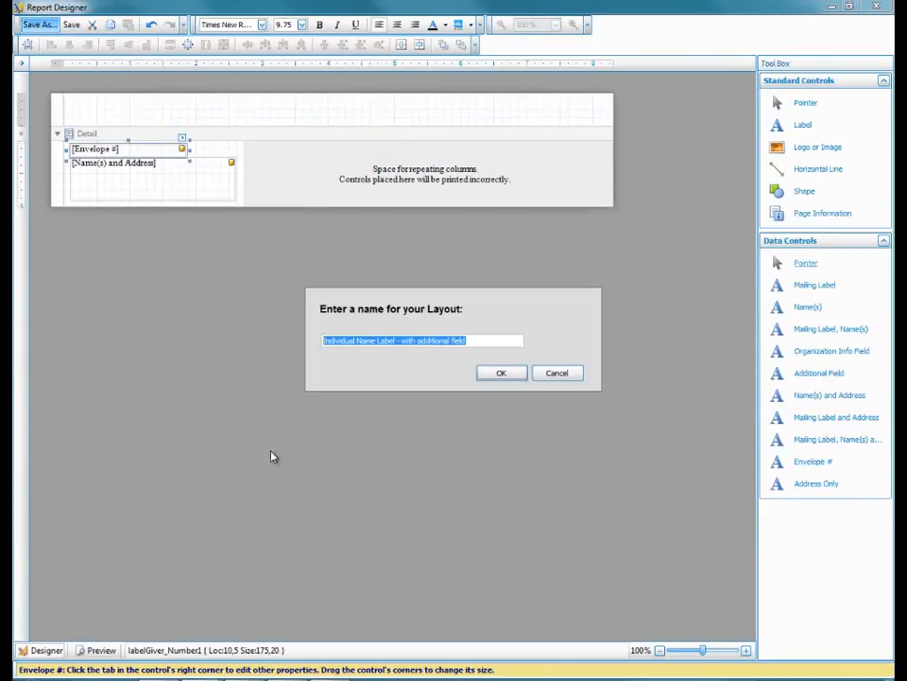
pyautogui.write('La')
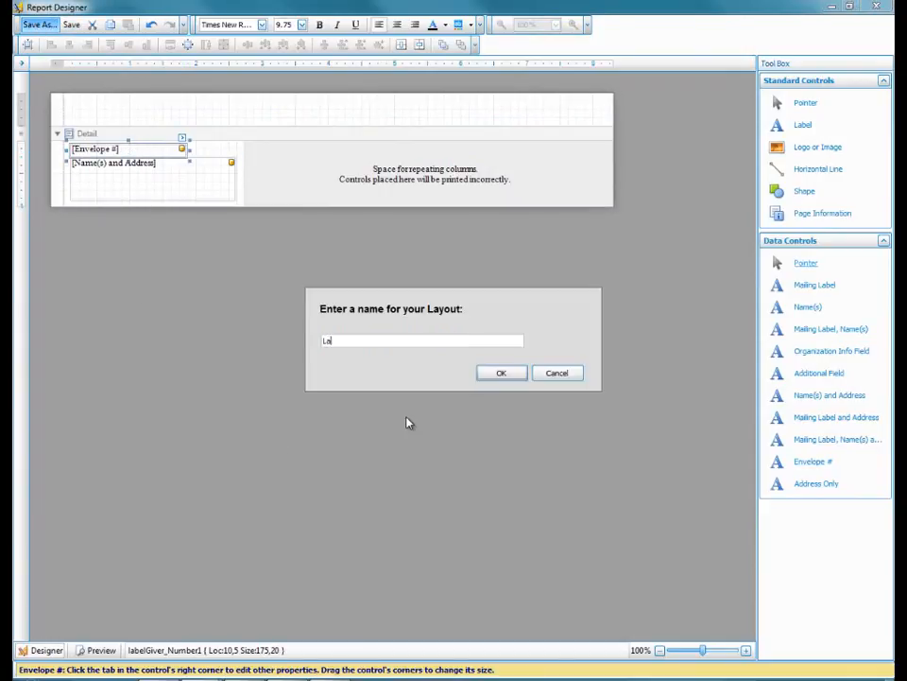
pyautogui.write('bel with envelope #')
pyautogui.click(499, 373)
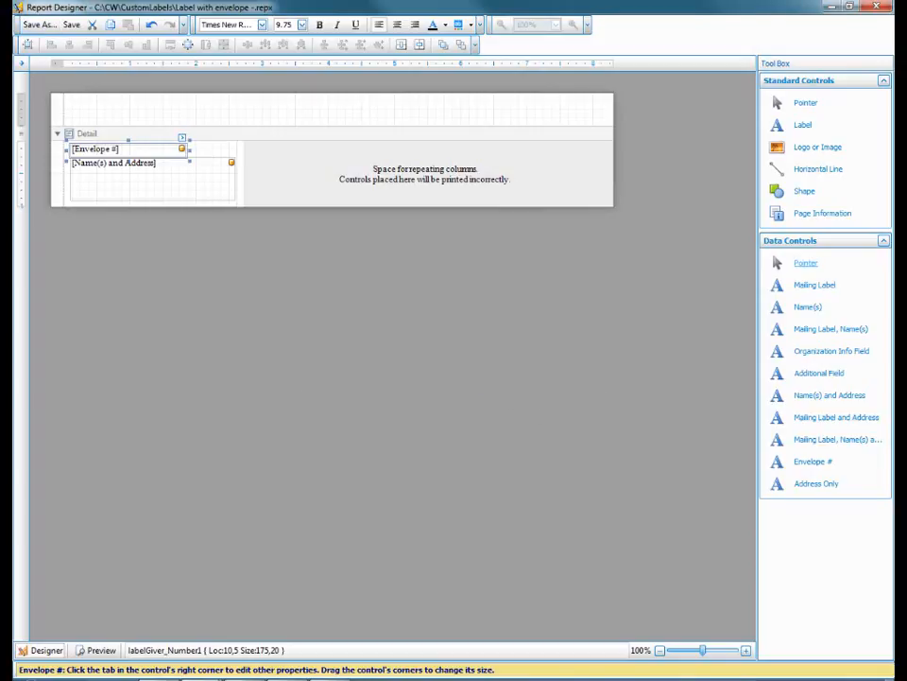
pyautogui.click(877, 7)
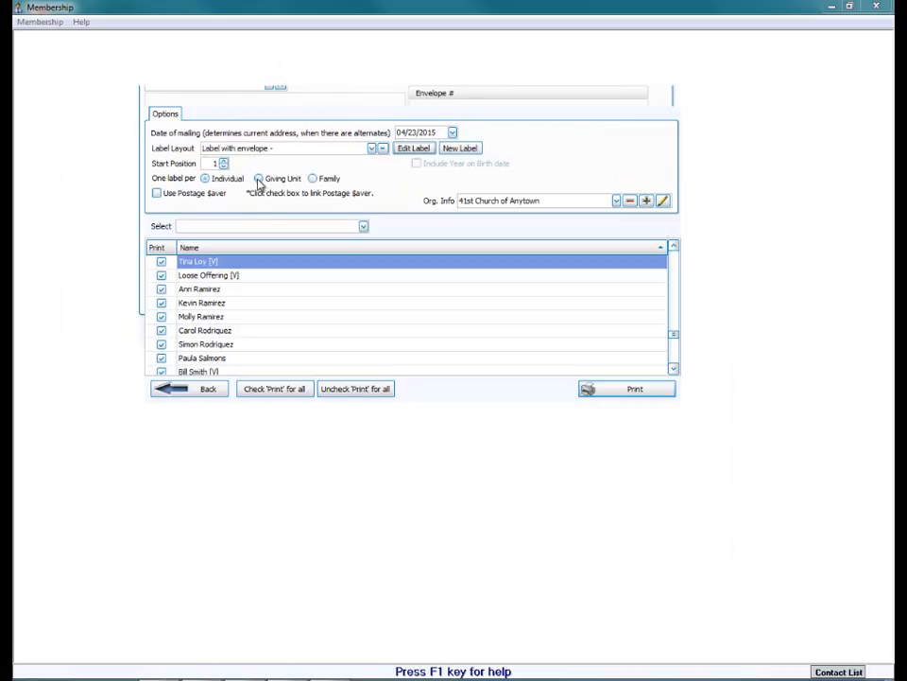
# Step: Set one label per Giving Unit, review the pages of envelope-number labels in the preview, and close it
pyautogui.click(259, 179)
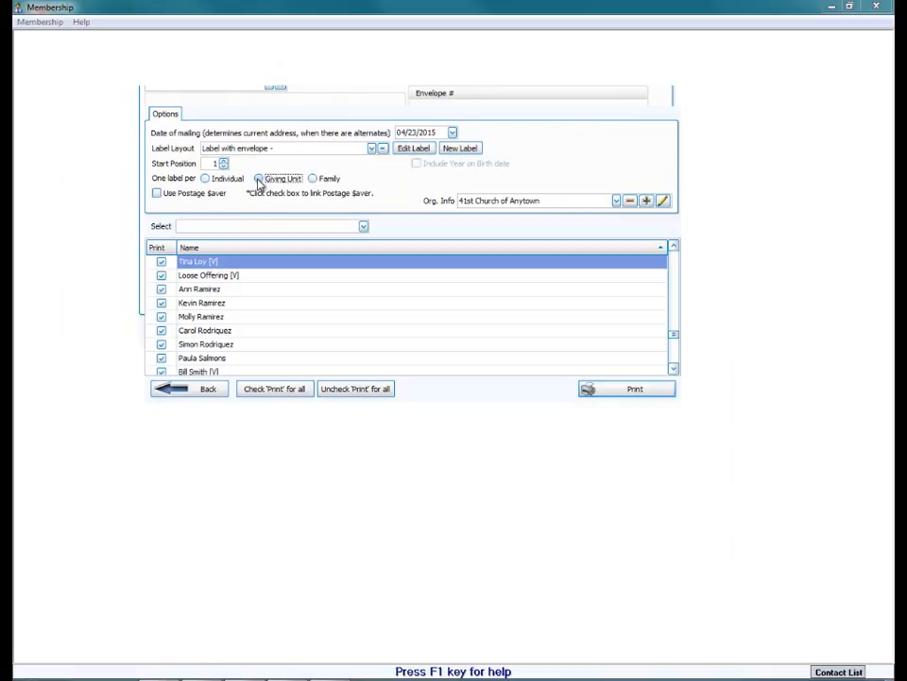
pyautogui.click(630, 391)
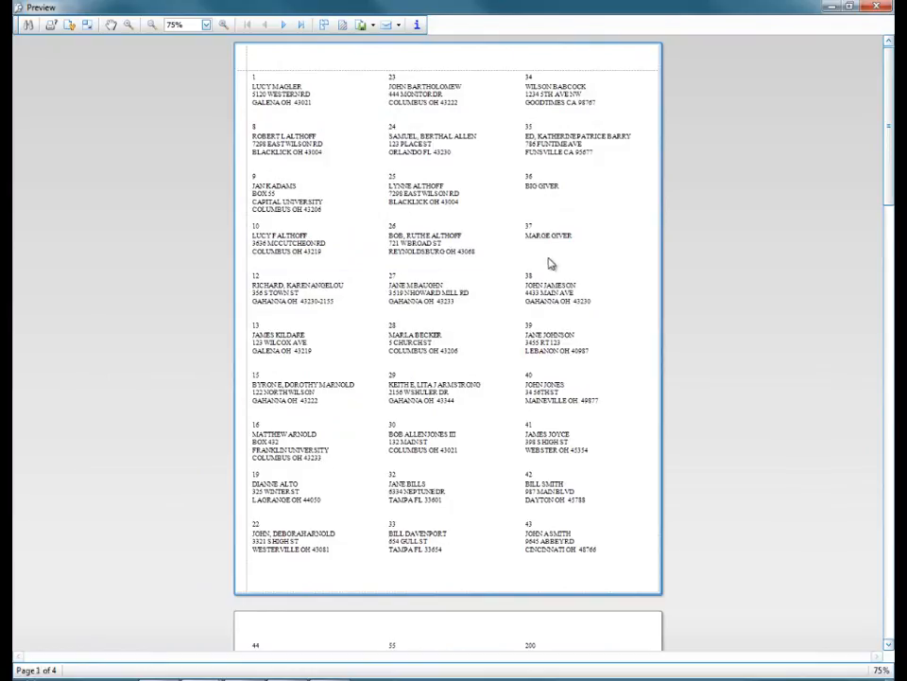
pyautogui.scroll(-12, 527, 366)
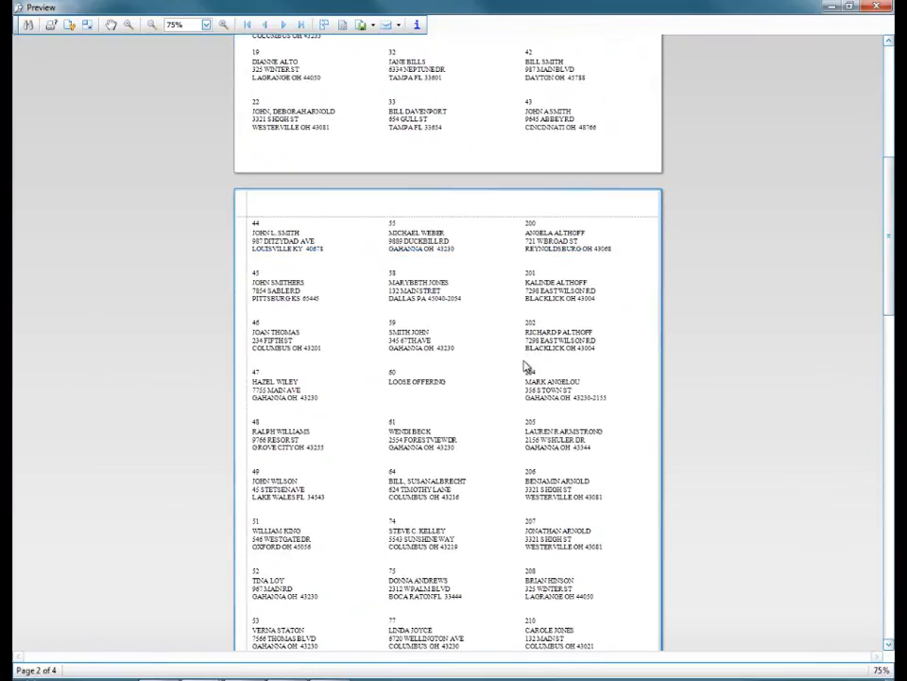
pyautogui.scroll(-12, 527, 367)
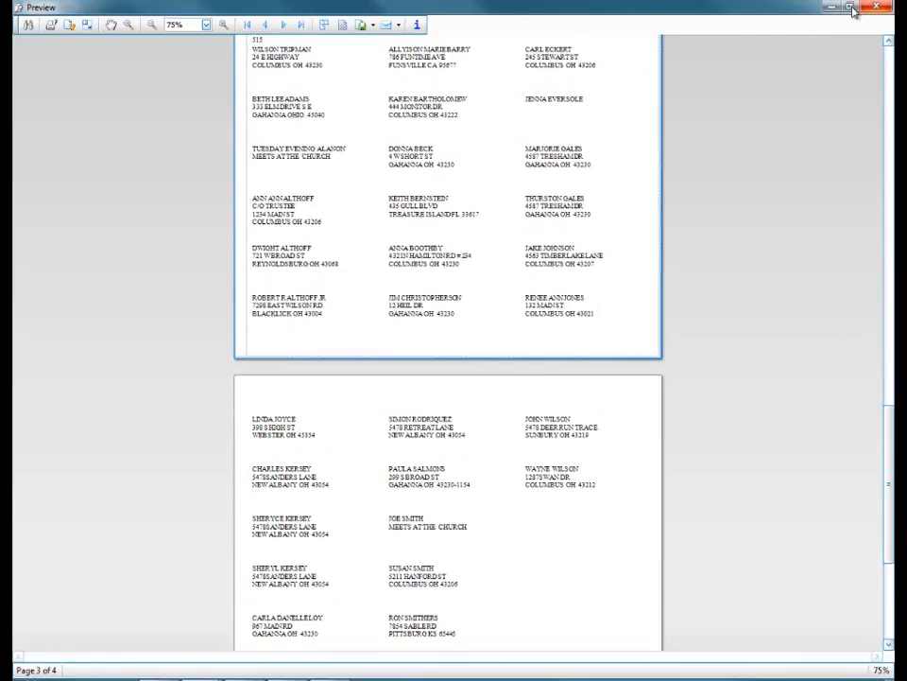
pyautogui.click(885, 7)
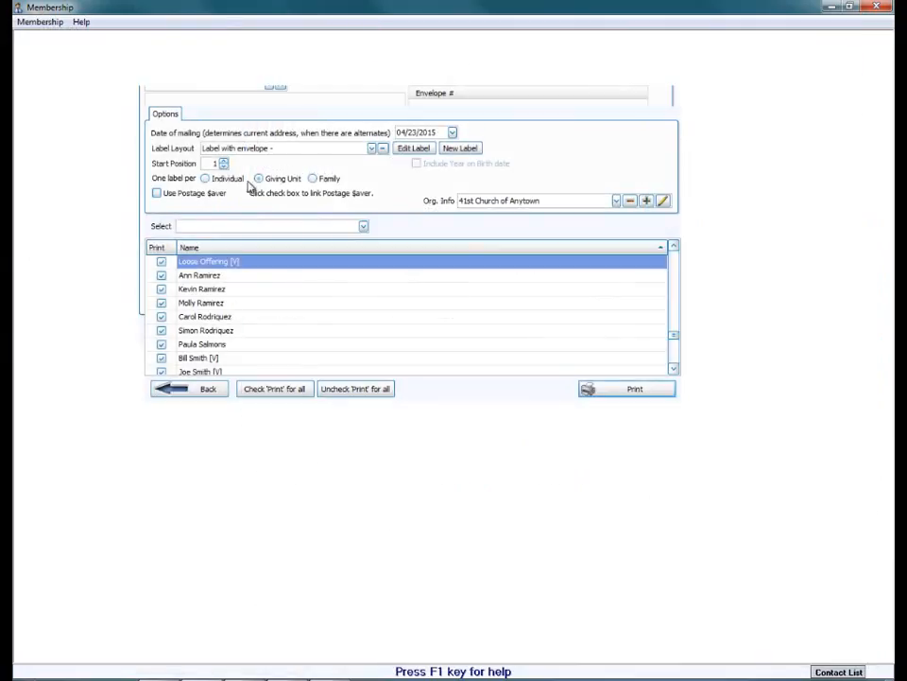
# Step: Edit the "Label with envelope -" layout, replacing Name(s) and Address with a Mailing Label and Address field fitted below Envelope #
pyautogui.click(373, 149)
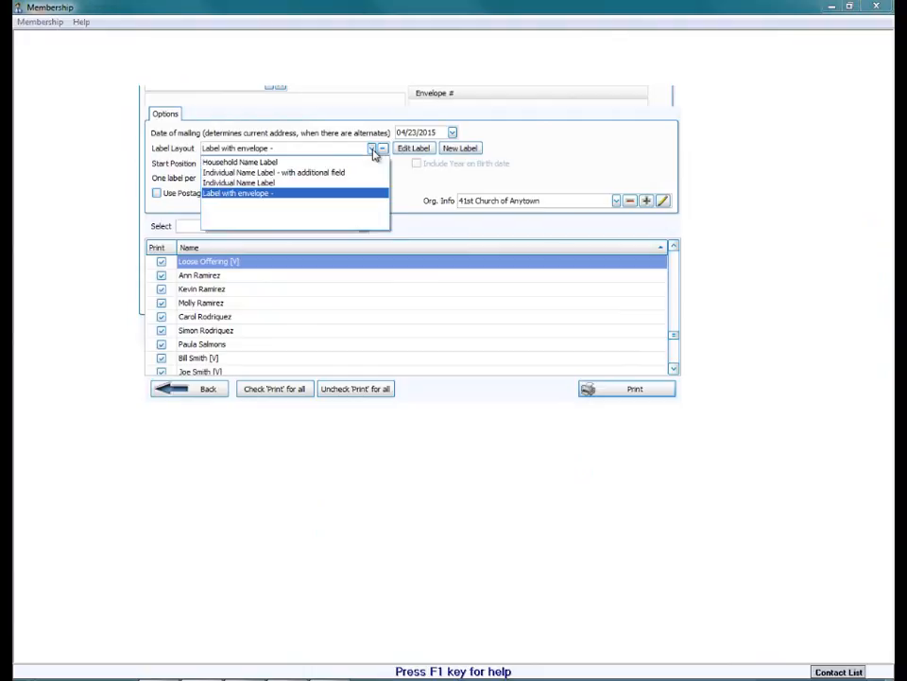
pyautogui.click(249, 194)
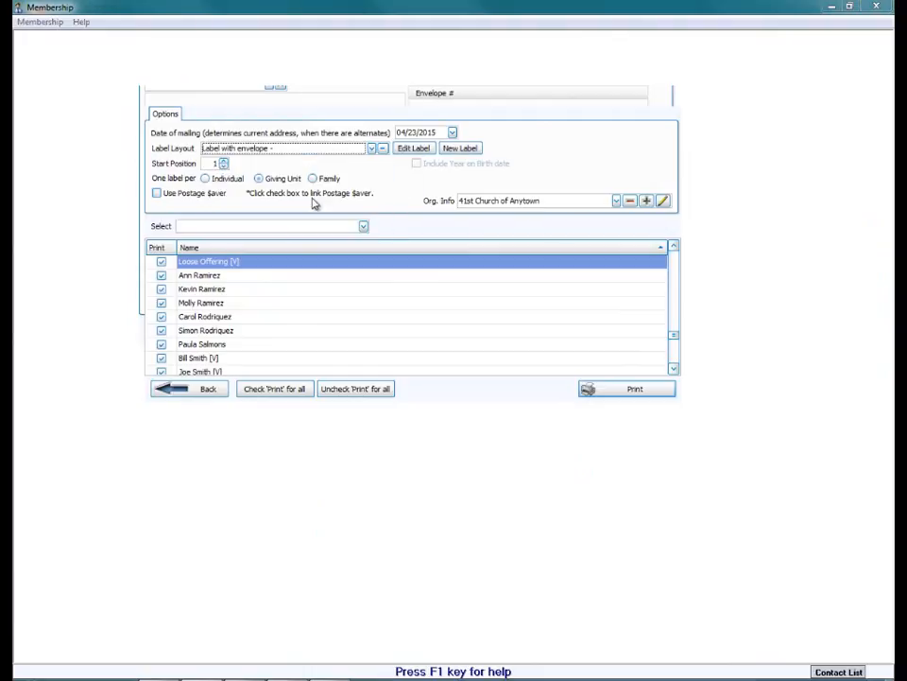
pyautogui.click(412, 148)
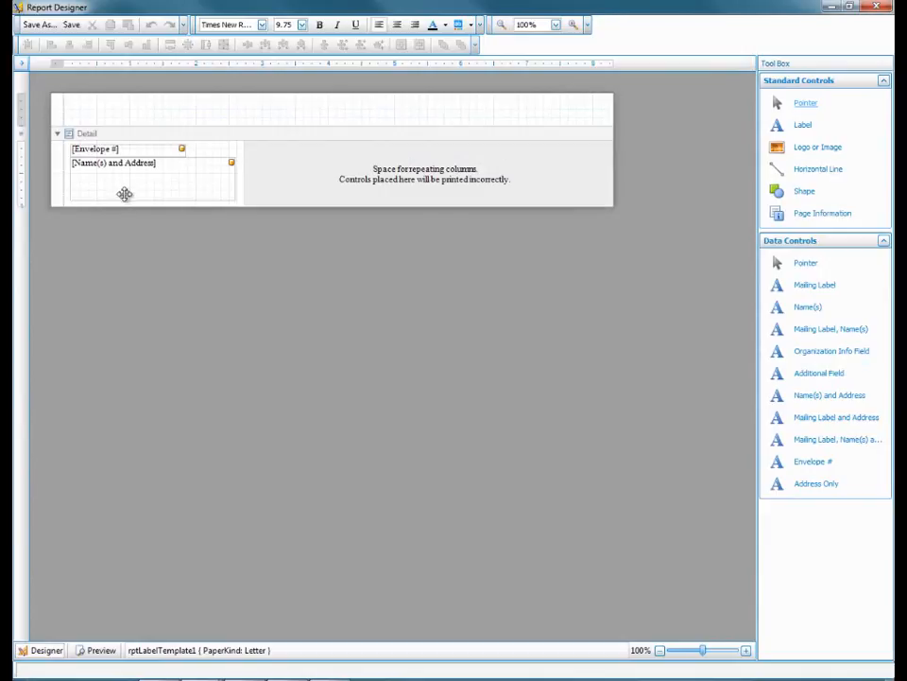
pyautogui.click(124, 194)
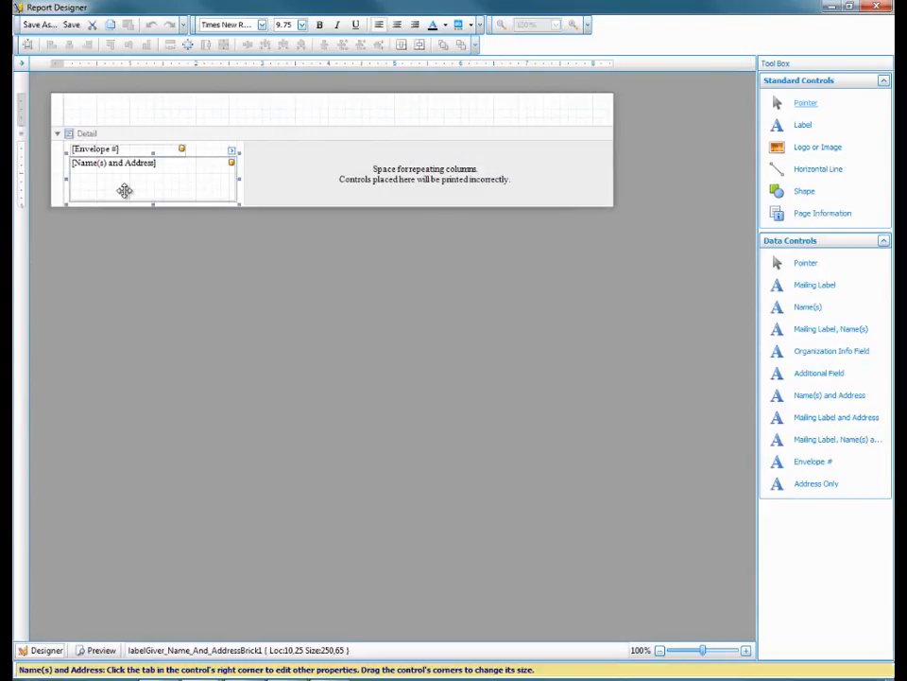
pyautogui.rightClick(125, 194)
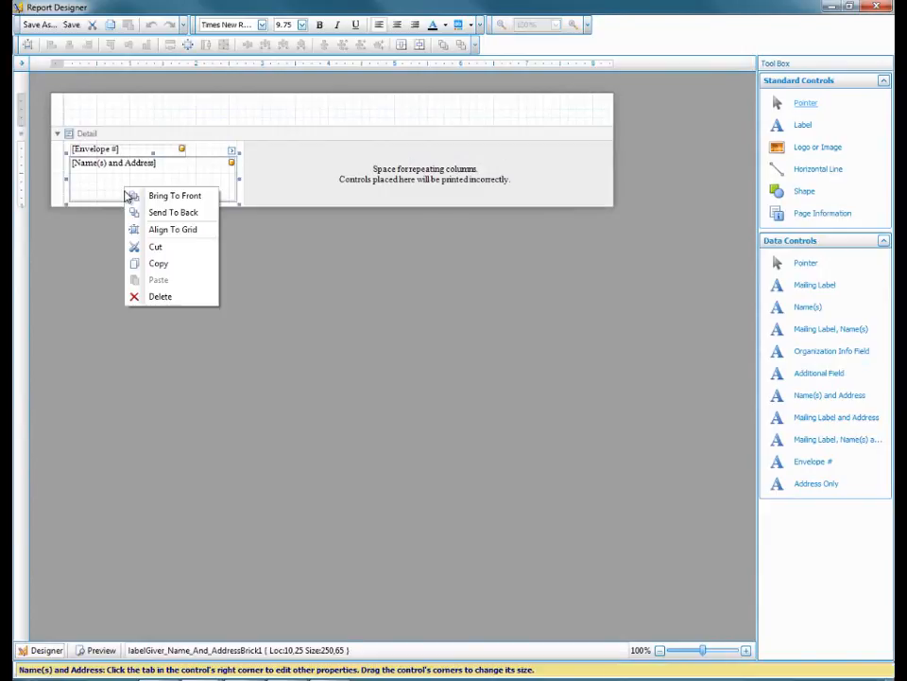
pyautogui.click(157, 297)
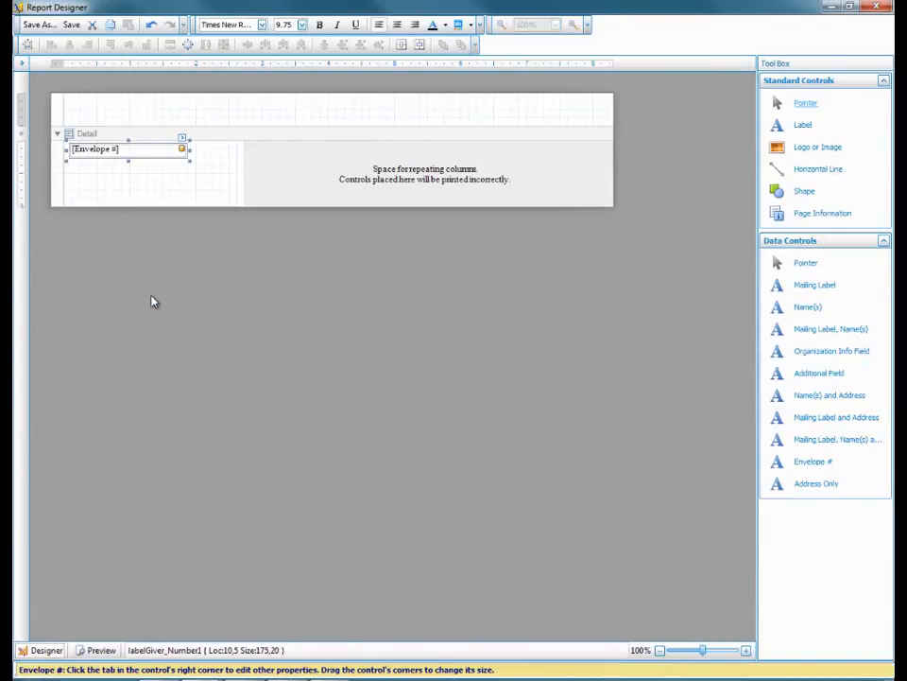
pyautogui.click(841, 419)
pyautogui.moveTo(836, 417); pyautogui.dragTo(152, 181)
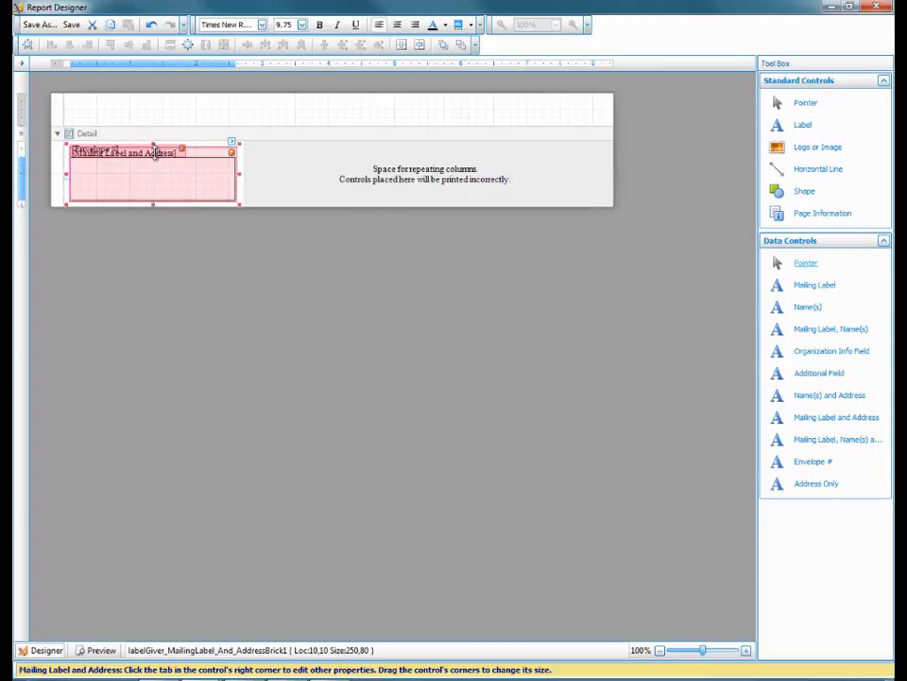
pyautogui.moveTo(155, 159); pyautogui.dragTo(154, 158)
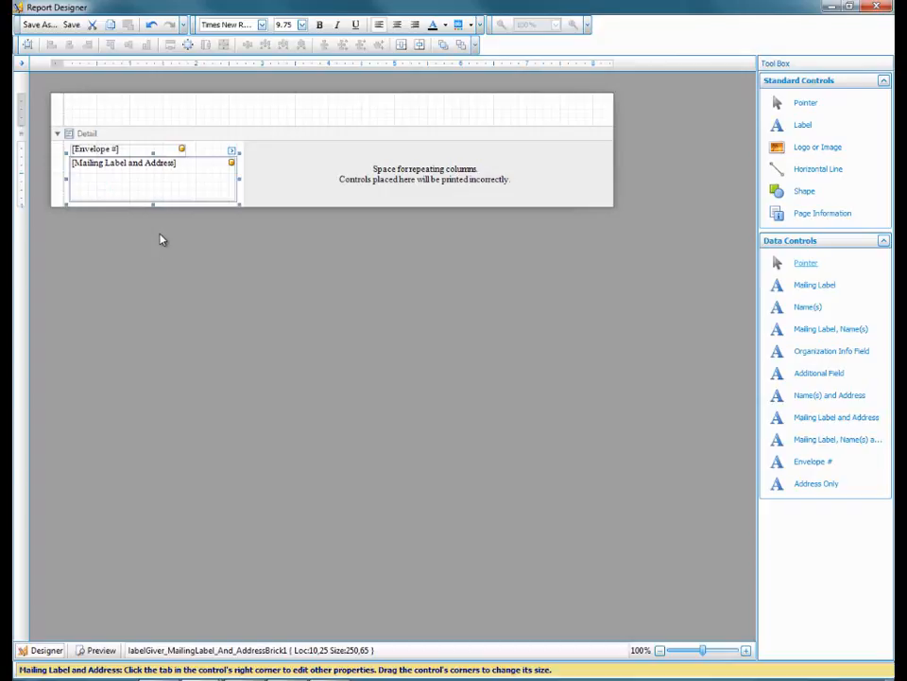
# Step: Save the layout under the new name "Label with envelope 2" and close the Report Designer
pyautogui.click(38, 25)
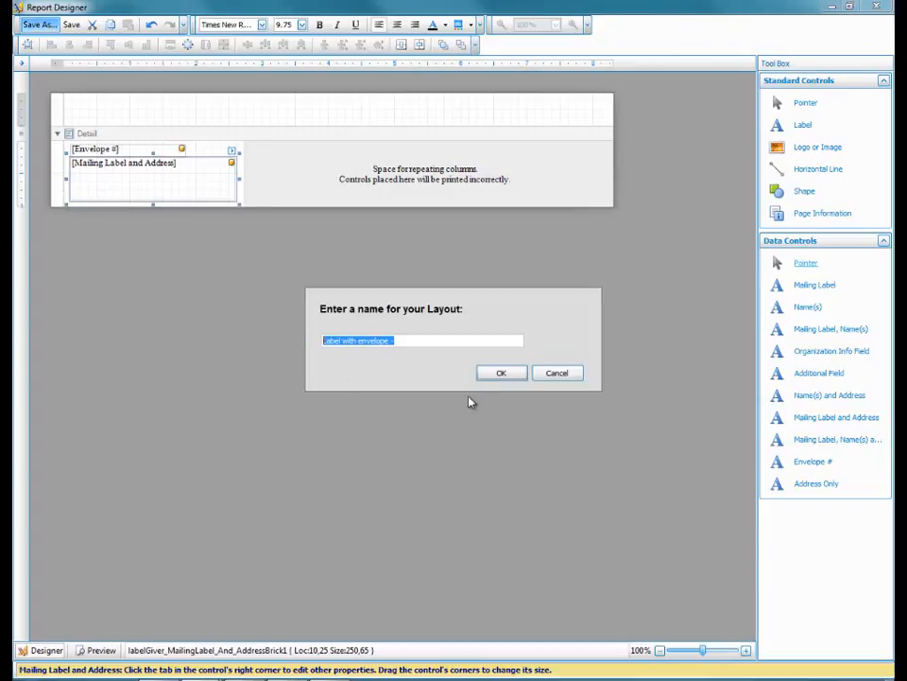
pyautogui.click(402, 340)
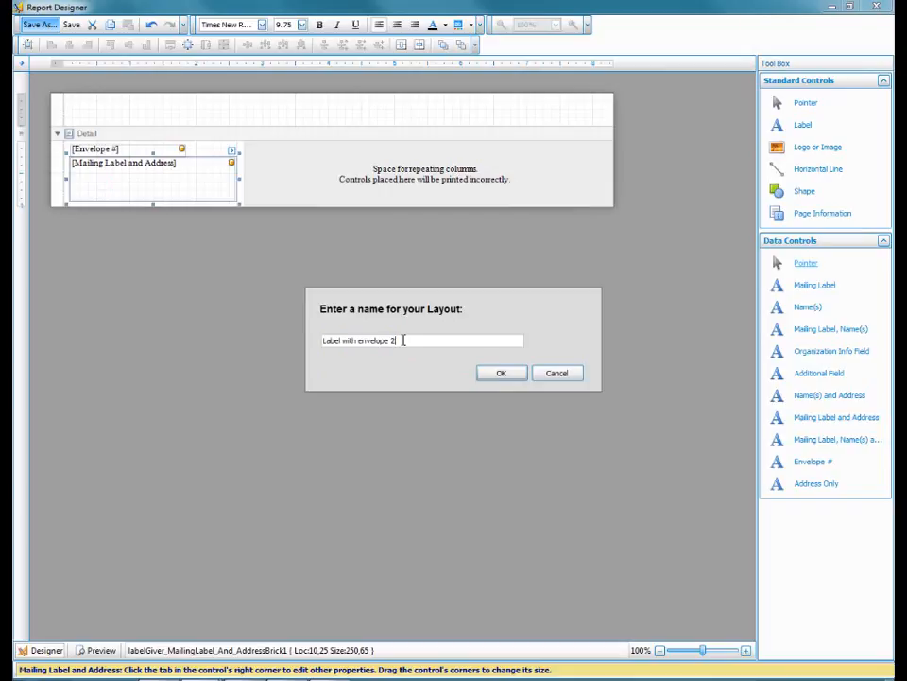
pyautogui.click(506, 371)
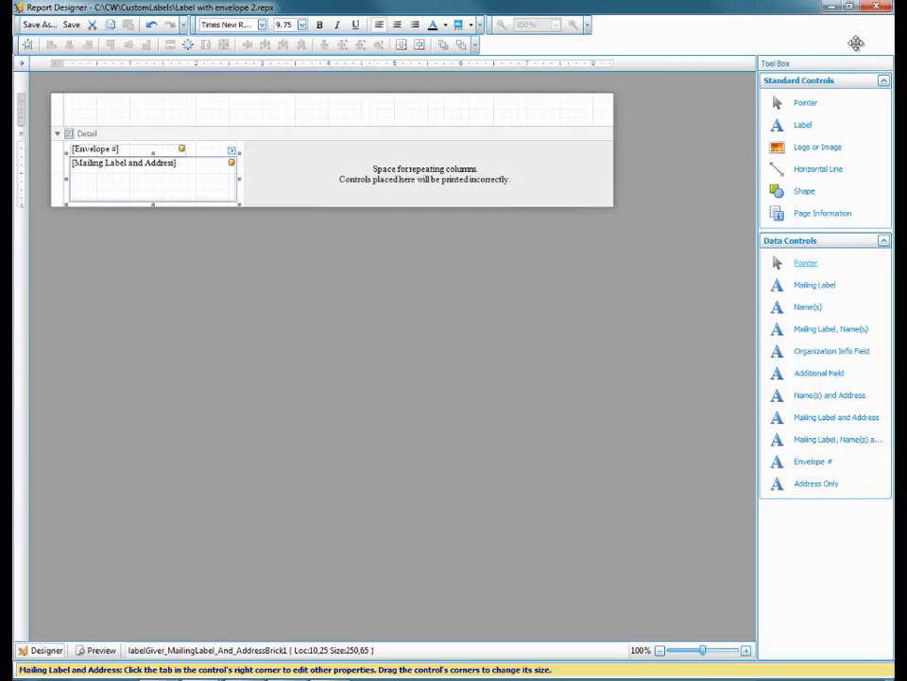
pyautogui.click(885, 8)
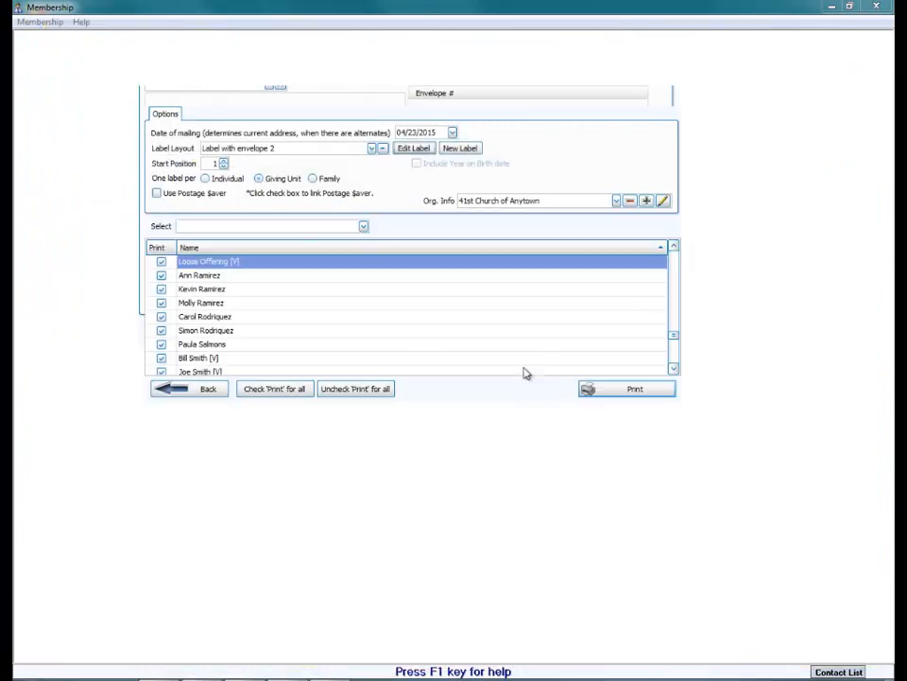
# Step: Preview the giving-unit labels using the "Label with envelope 2" layout and close the preview
pyautogui.click(640, 395)
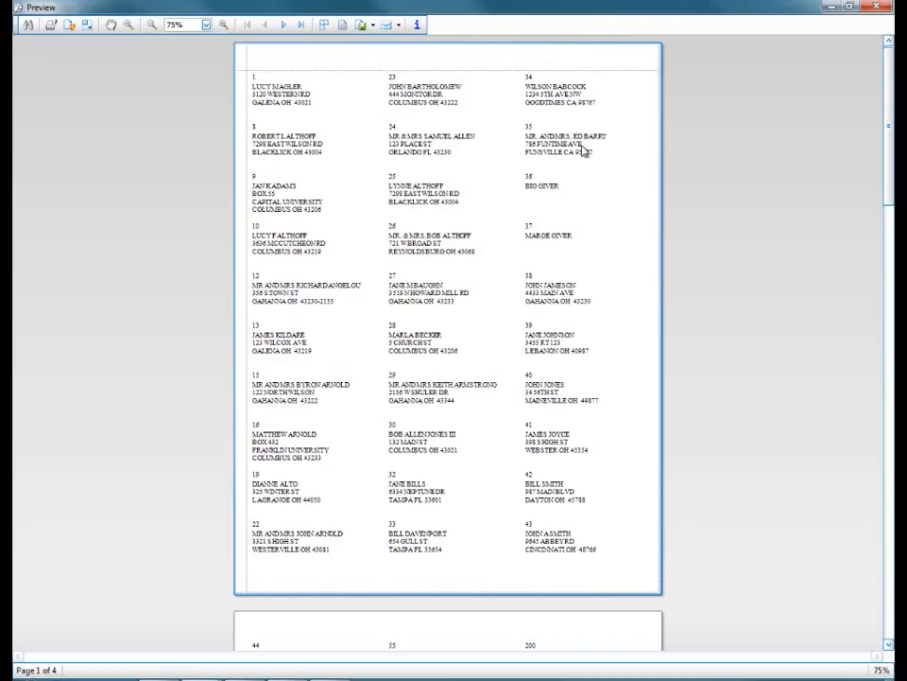
pyautogui.click(868, 17)
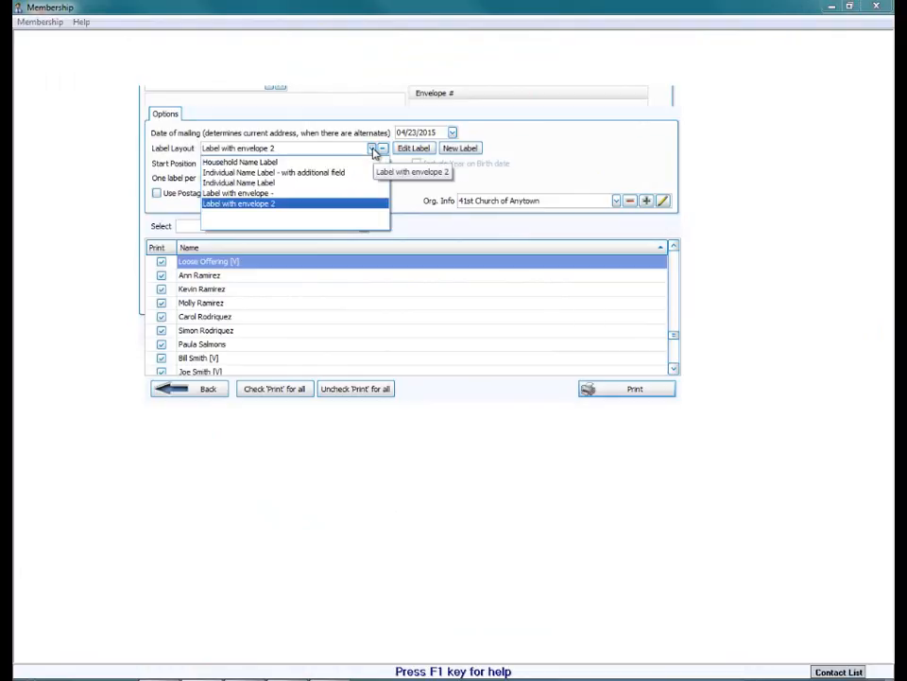
# Step: Permanently delete the saved label layout "Label with envelope -"
pyautogui.click(264, 194)
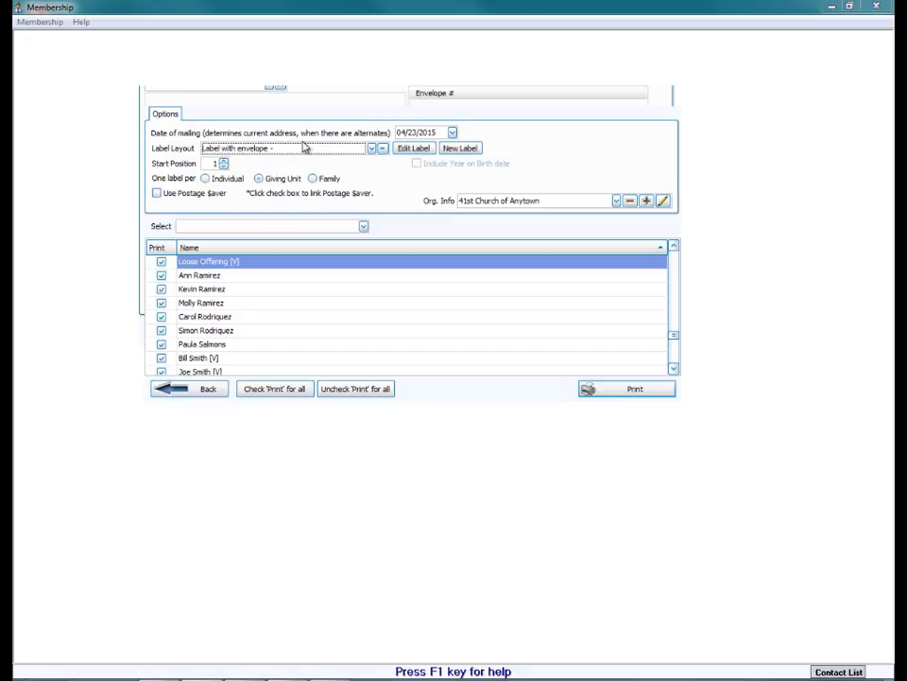
pyautogui.click(382, 149)
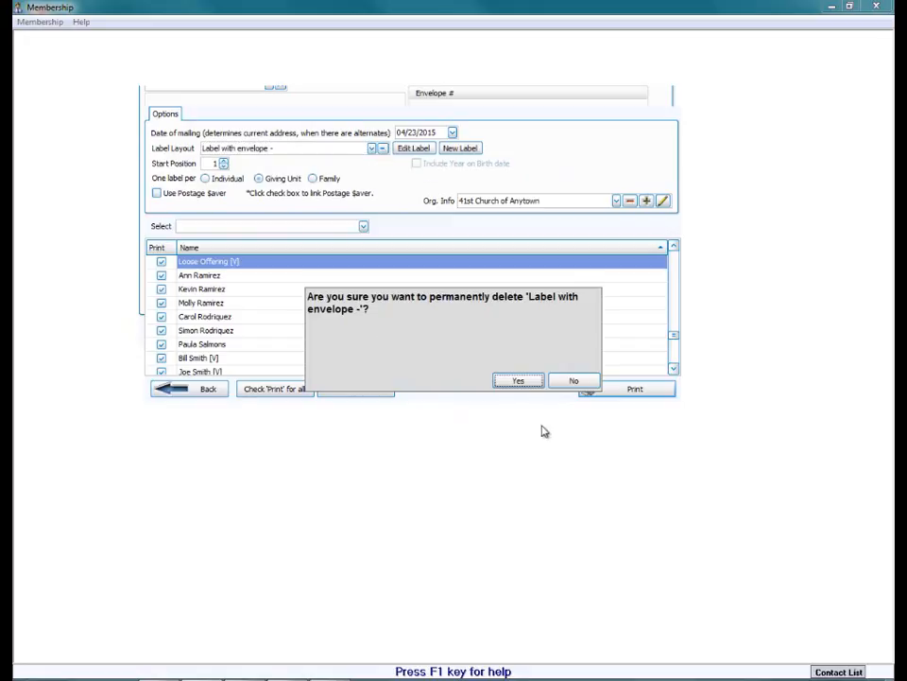
pyautogui.click(517, 380)
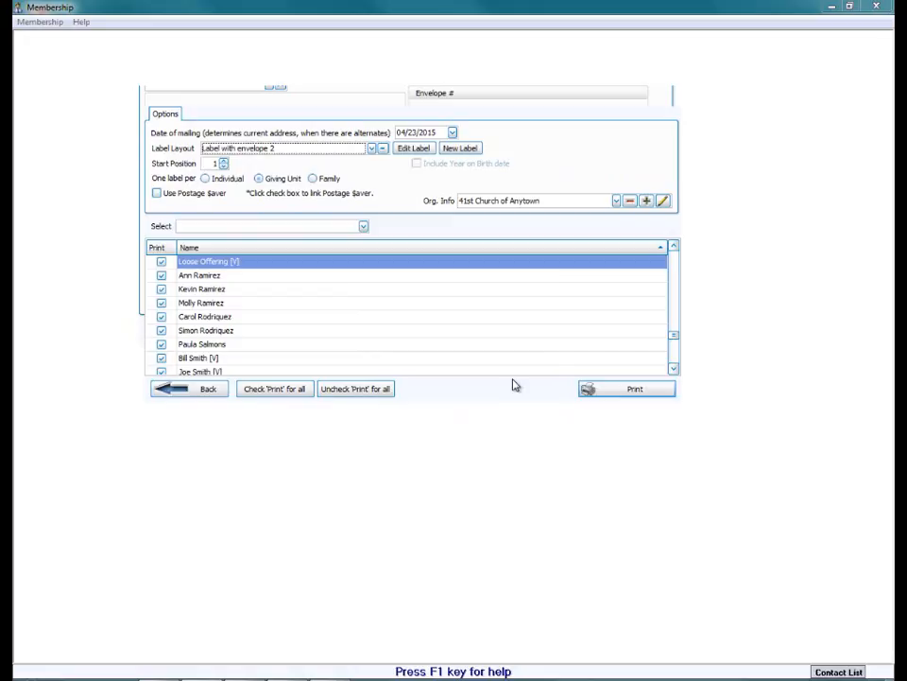
# Step: Edit the "Individual Name Label - with additional field" layout, moving Name(s) and Address to the top of the label and Additional Field beneath it
pyautogui.click(373, 149)
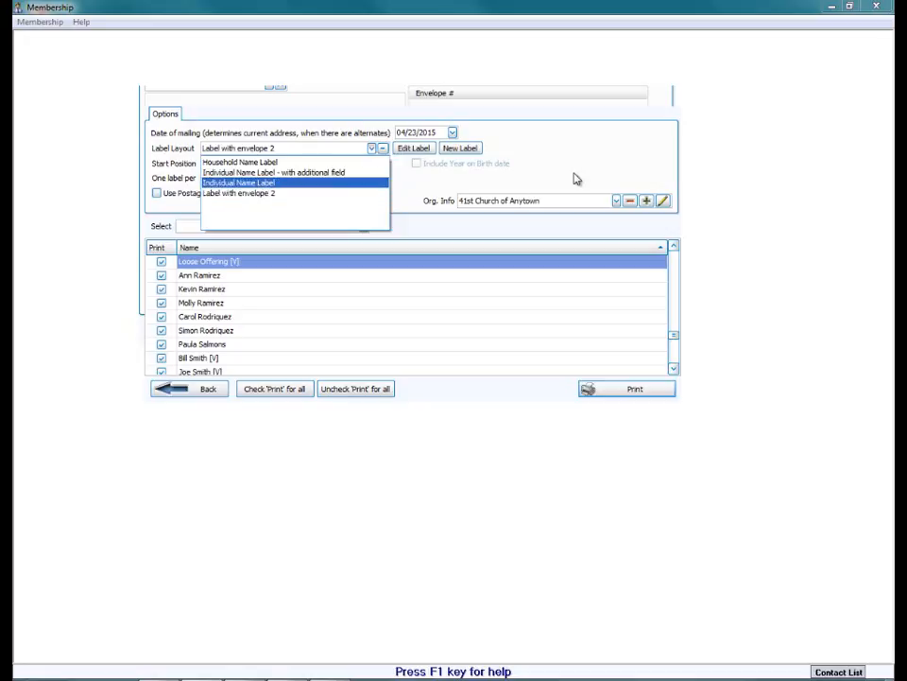
pyautogui.click(350, 172)
pyautogui.click(416, 149)
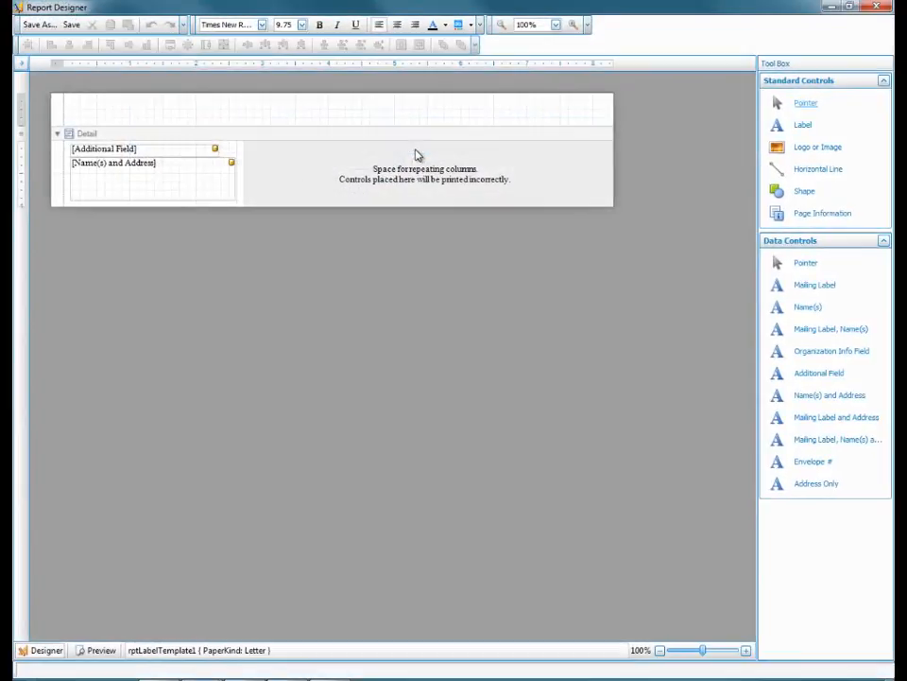
pyautogui.moveTo(202, 182); pyautogui.dragTo(385, 170)
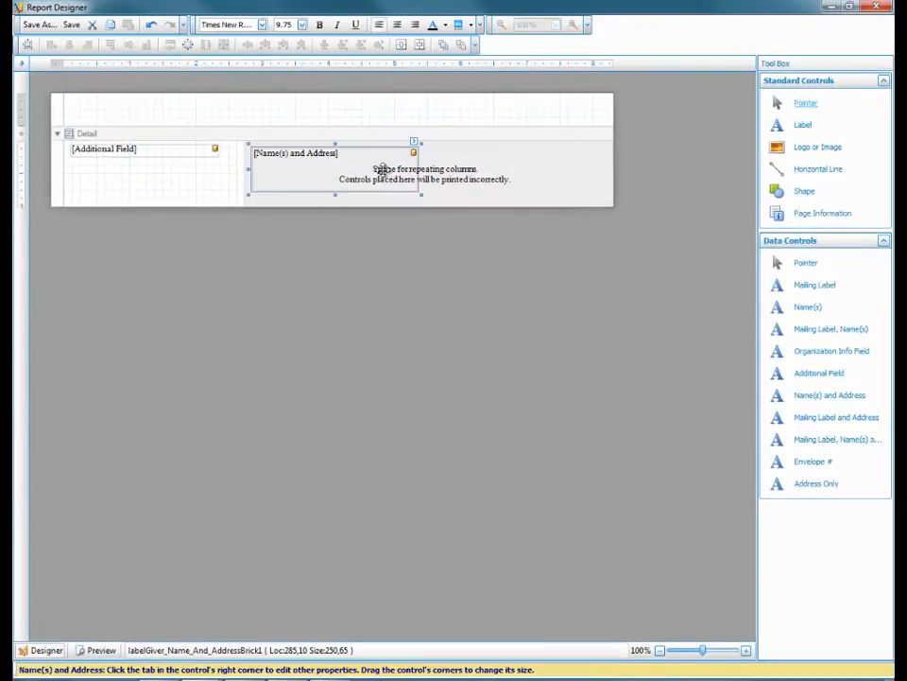
pyautogui.click(180, 147)
pyautogui.moveTo(146, 155); pyautogui.dragTo(161, 192)
pyautogui.moveTo(325, 190); pyautogui.dragTo(143, 176)
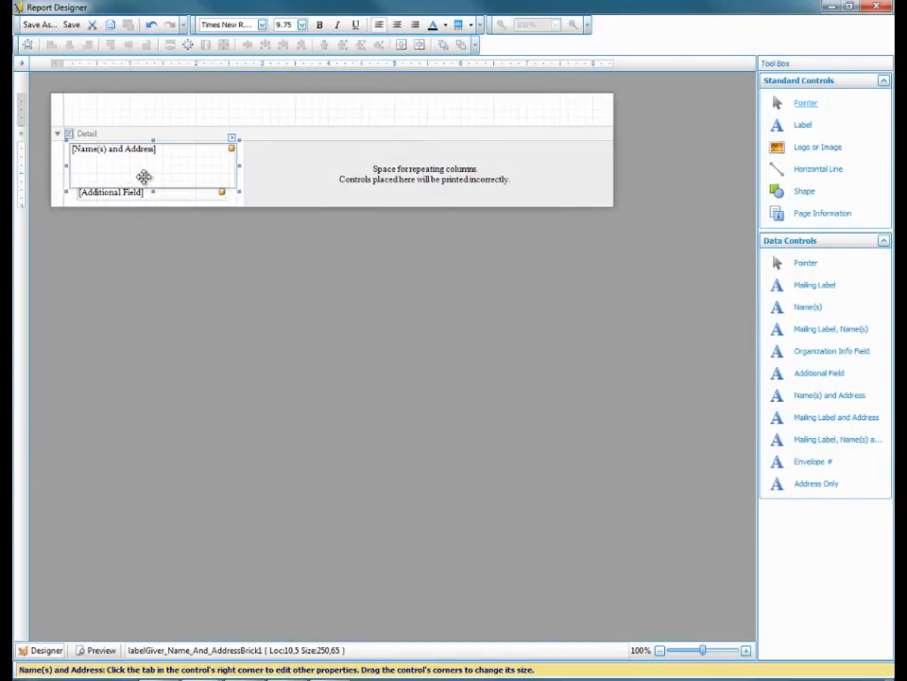
# Step: Save the layout under its existing name "Individual Name Label - with additional field" and close the Report Designer
pyautogui.click(43, 22)
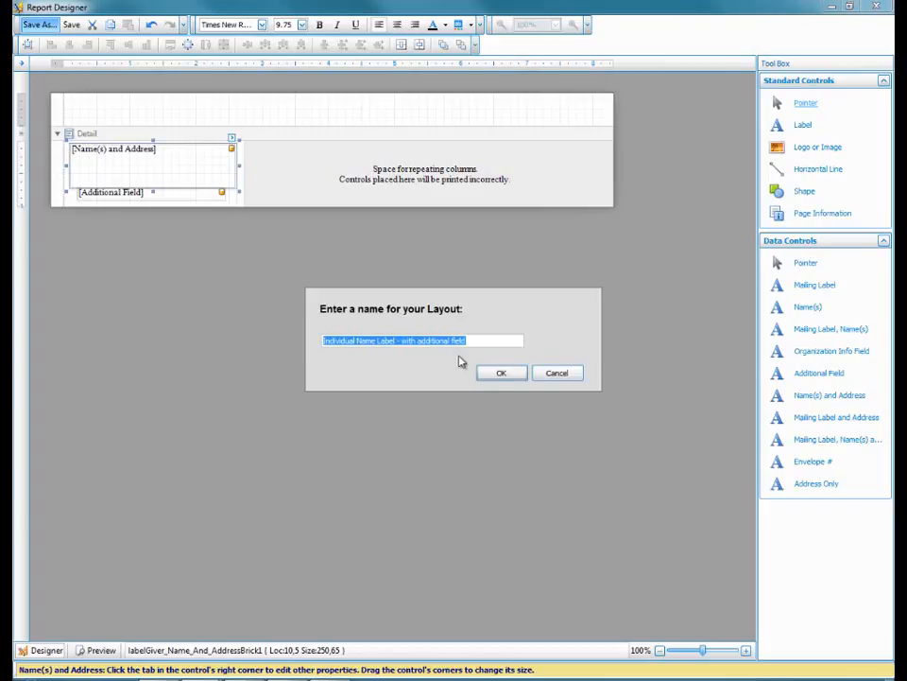
pyautogui.click(500, 374)
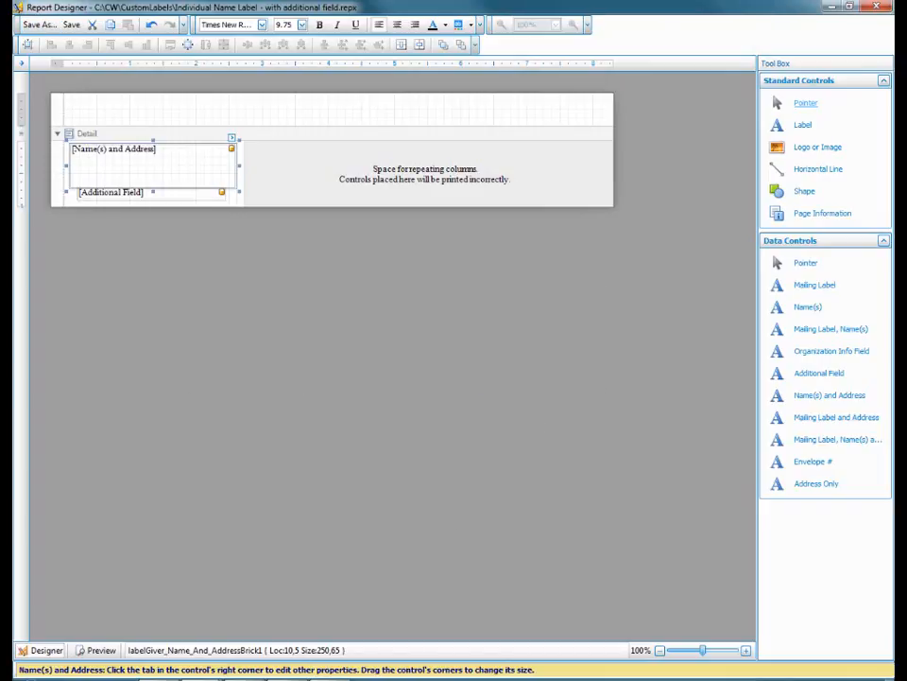
pyautogui.click(877, 7)
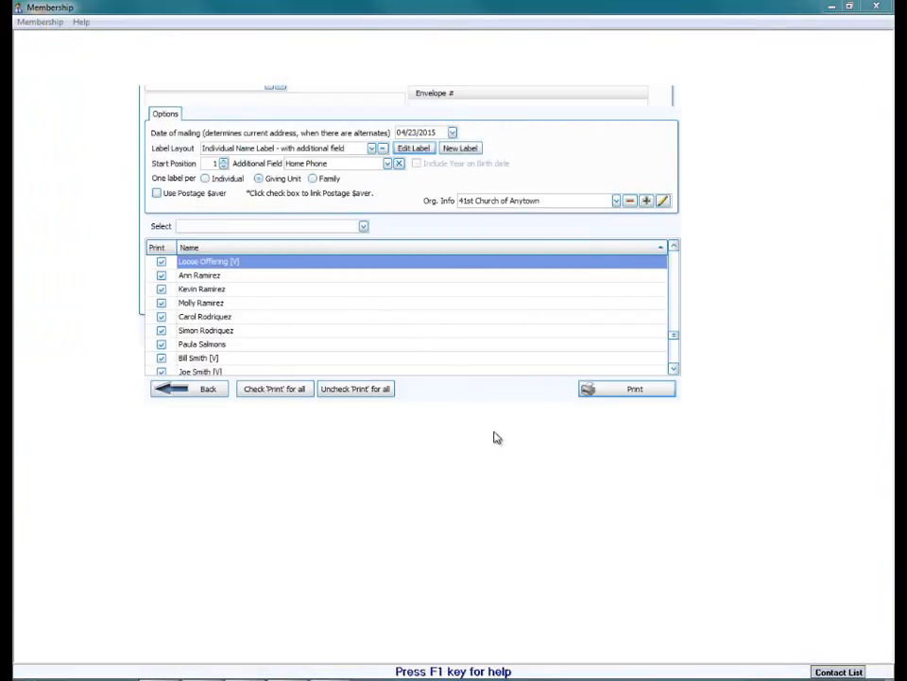
# Step: Preview the giving-unit labels with Home Phone as the additional field, look through the pages and close the preview
pyautogui.click(615, 394)
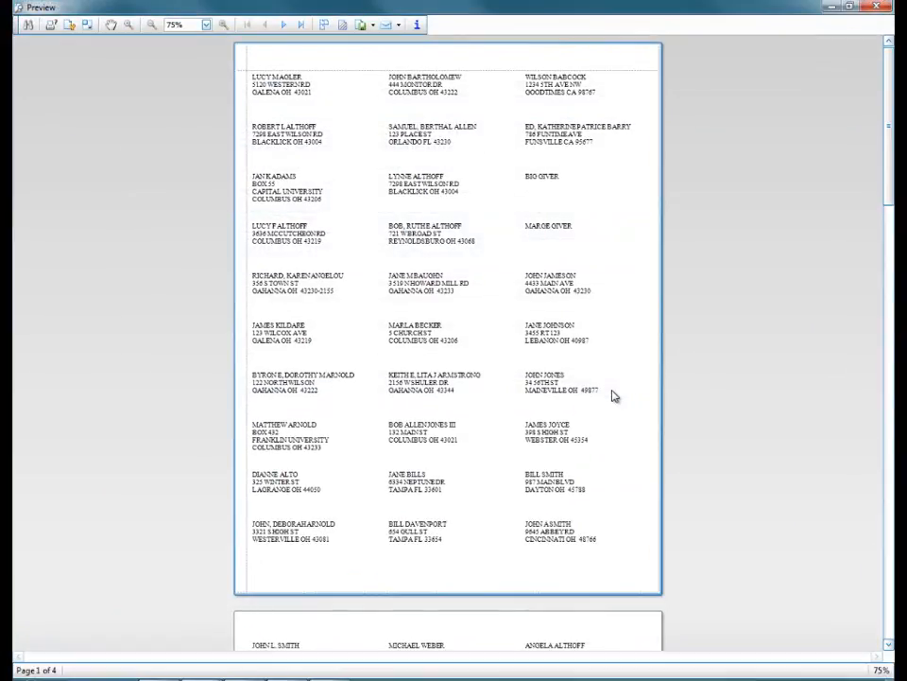
pyautogui.scroll(-5, 487, 296)
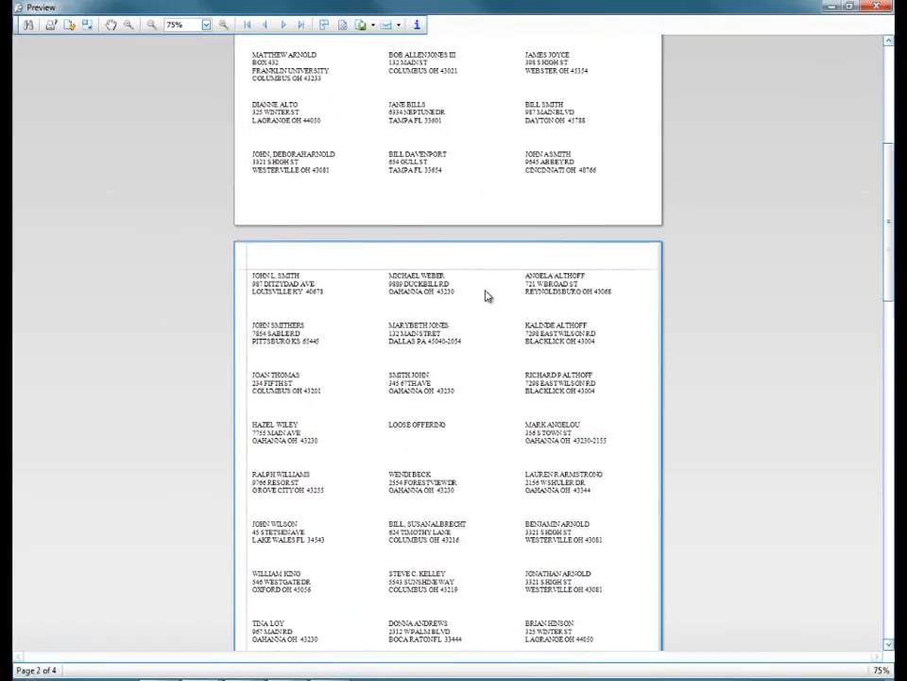
pyautogui.scroll(-12, 488, 296)
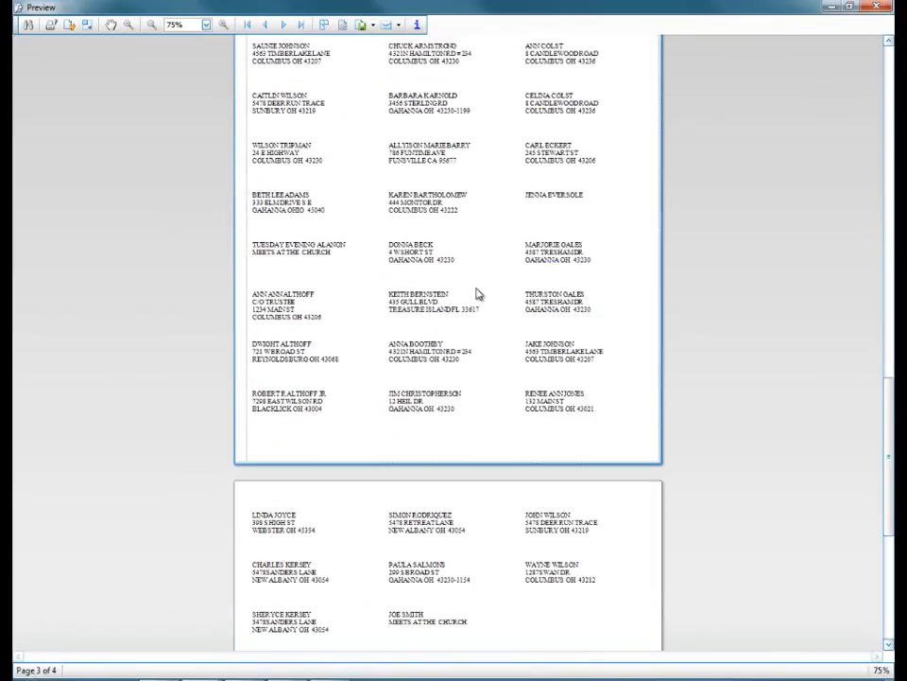
pyautogui.click(877, 7)
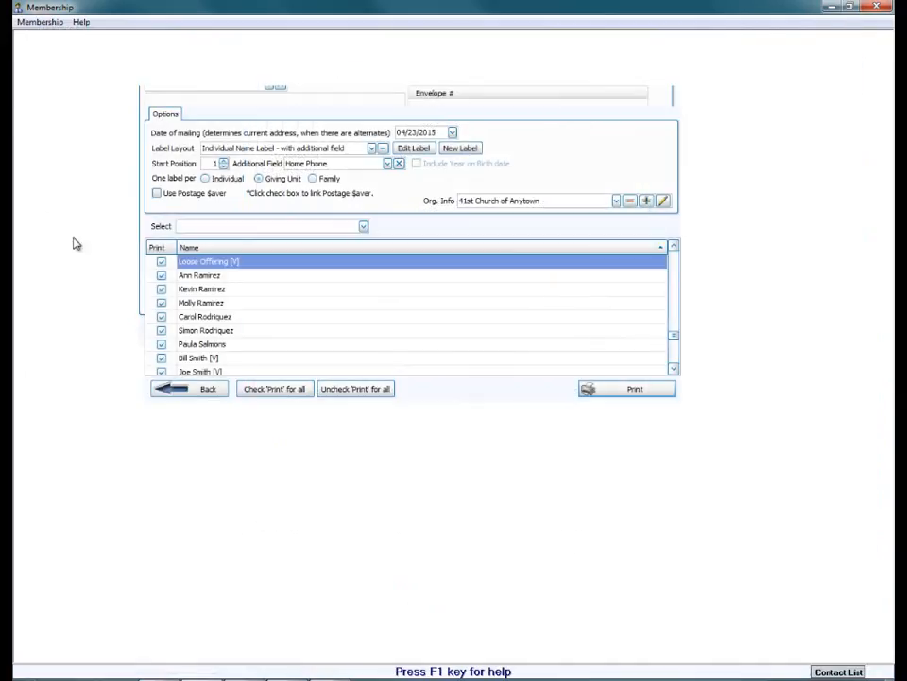
# Step: Set one label per Individual, preview the labels with the Home Phone field and close the preview
pyautogui.click(207, 180)
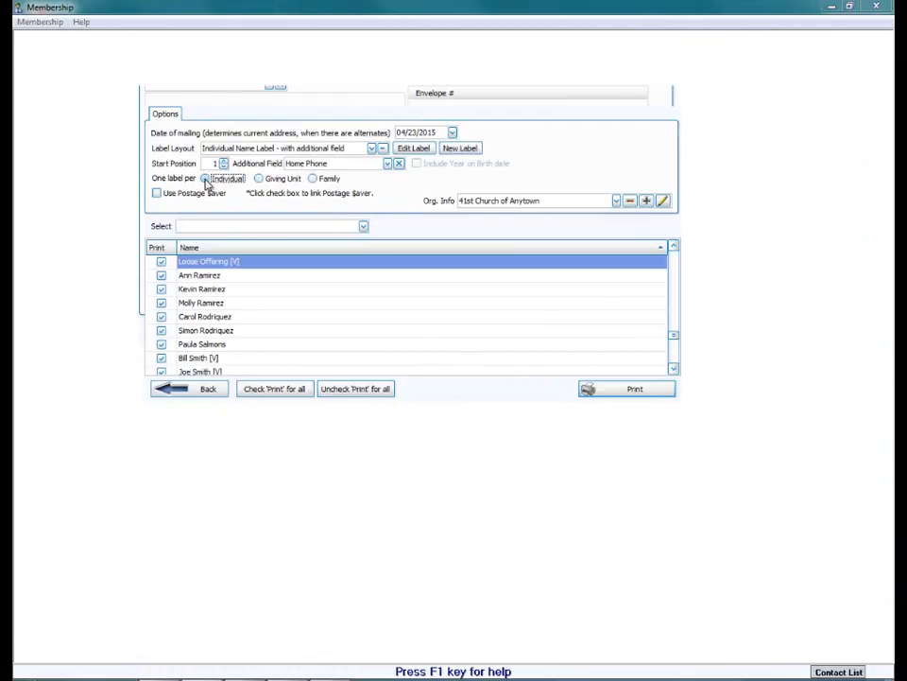
pyautogui.click(637, 393)
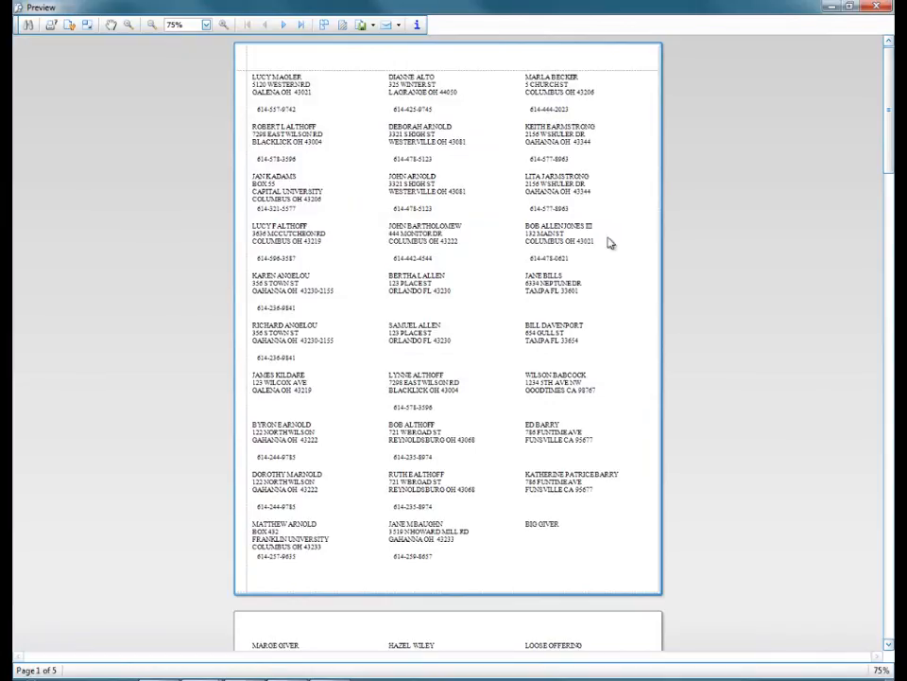
pyautogui.click(886, 9)
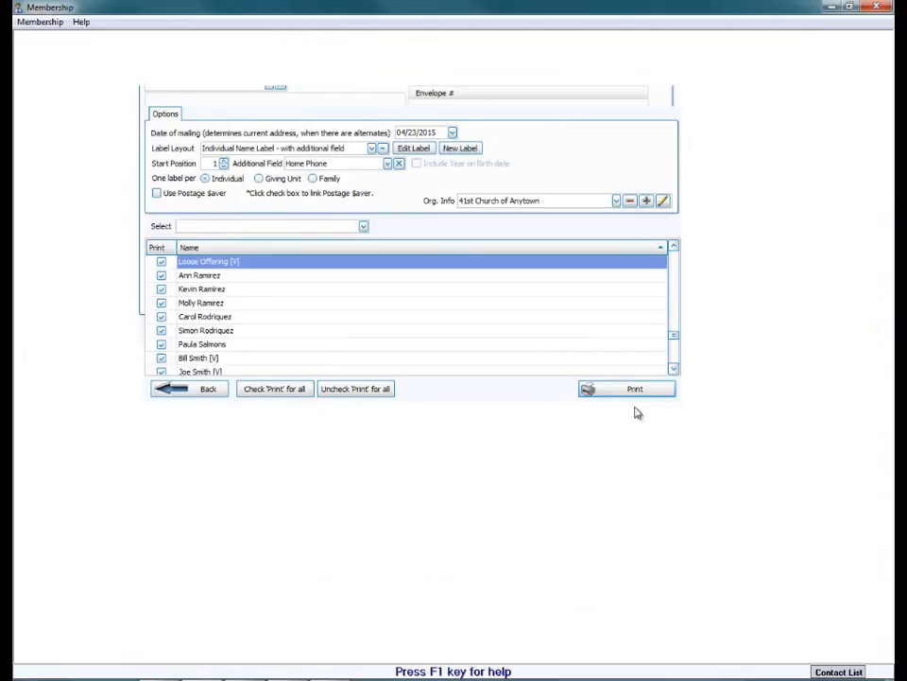
# Step: Return to the label selection criteria, review the sort fields and close the label selections window
pyautogui.click(209, 390)
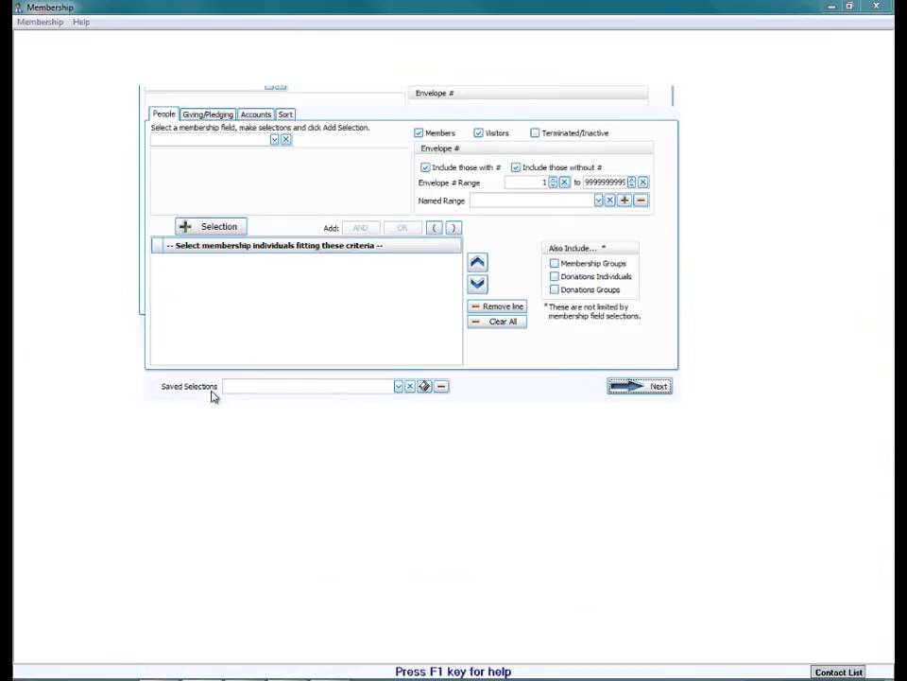
pyautogui.click(285, 114)
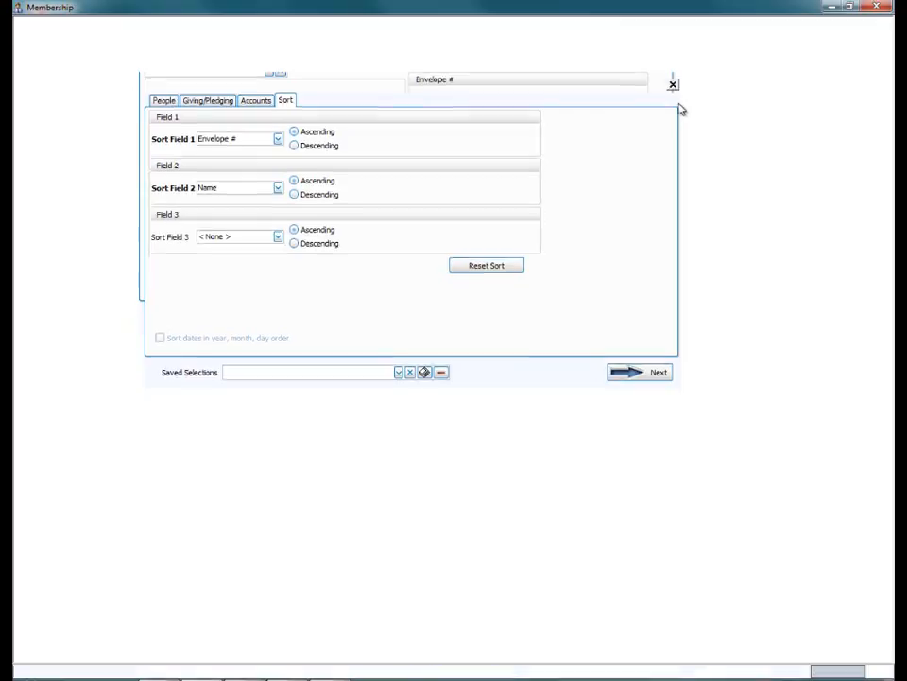
pyautogui.click(672, 85)
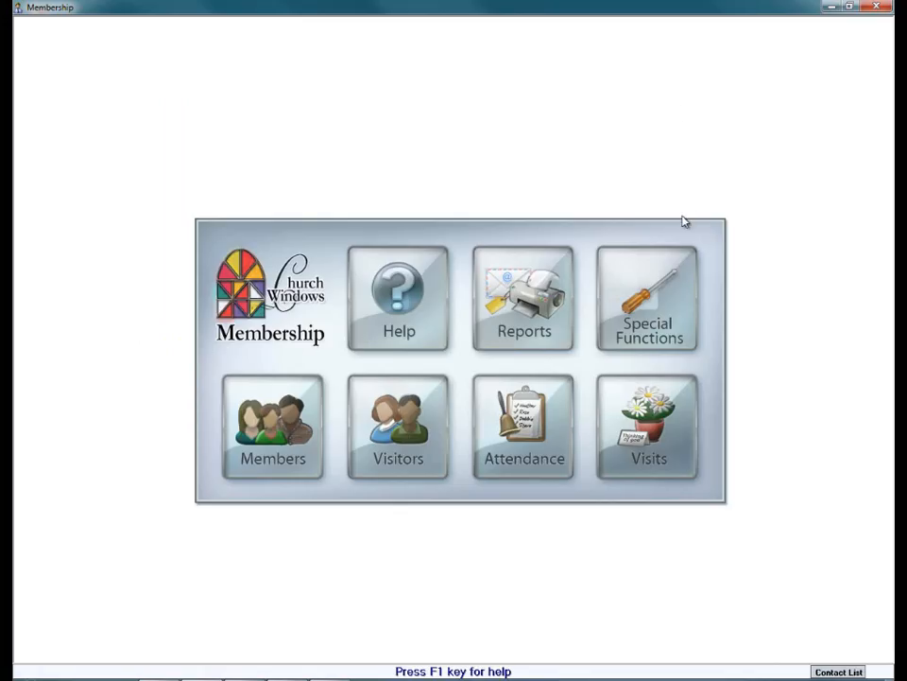
# Step: Reopen the Labels report from the Membership reports and continue to the label options with the default selections
pyautogui.click(525, 300)
pyautogui.click(545, 322)
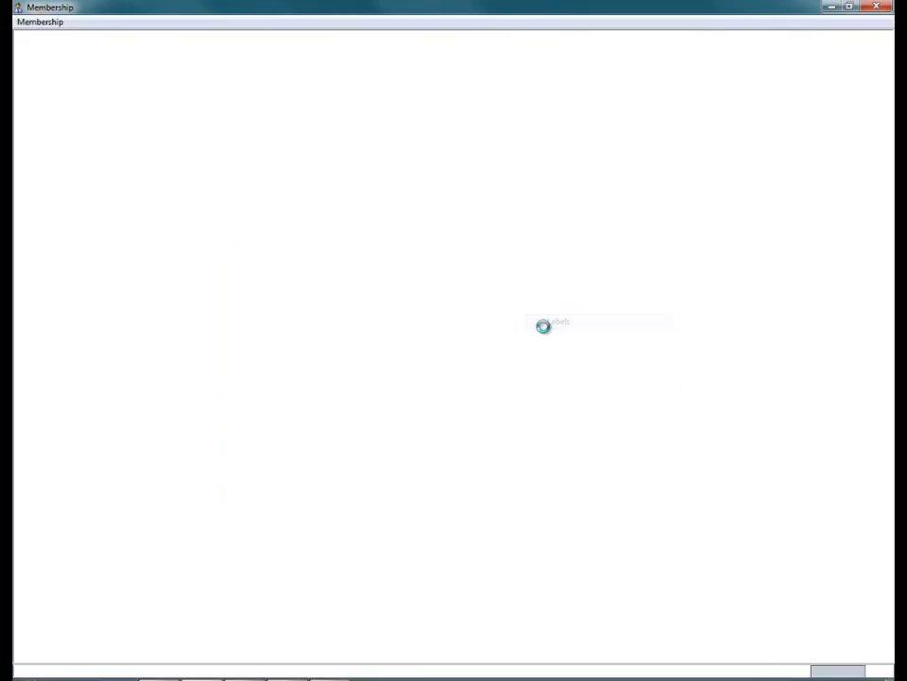
pyautogui.click(640, 369)
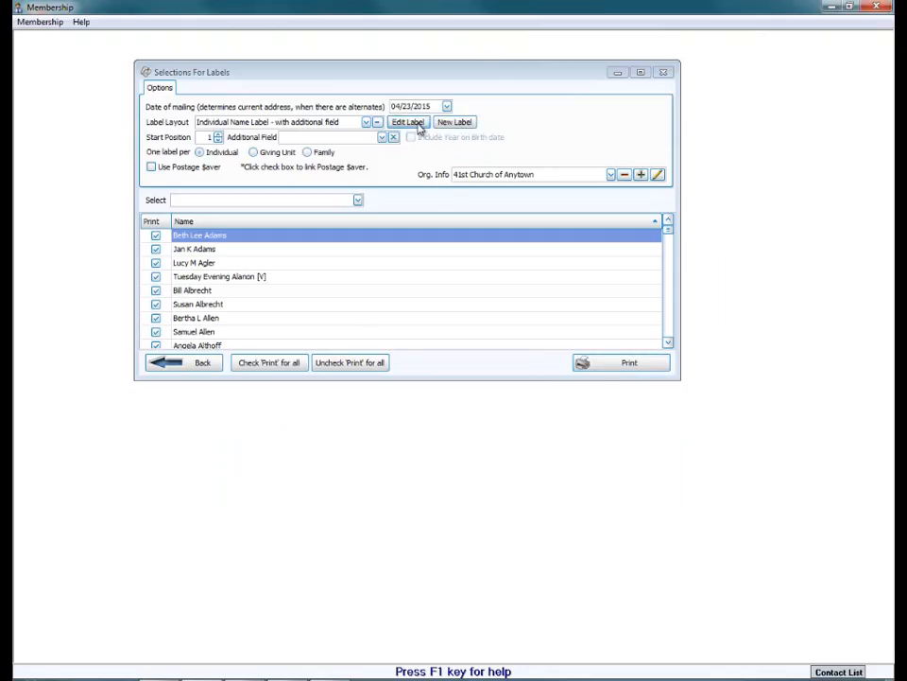
# Step: Edit the "Individual Name Label - with additional field" layout, deleting Additional Field and moving Name(s) and Address down to free the top line
pyautogui.click(416, 123)
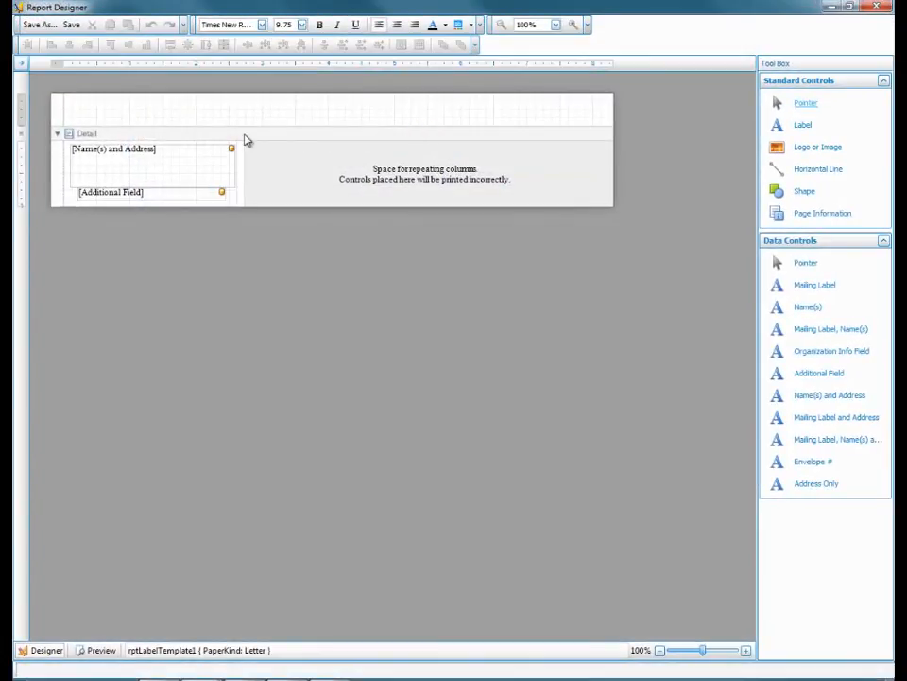
pyautogui.click(181, 192)
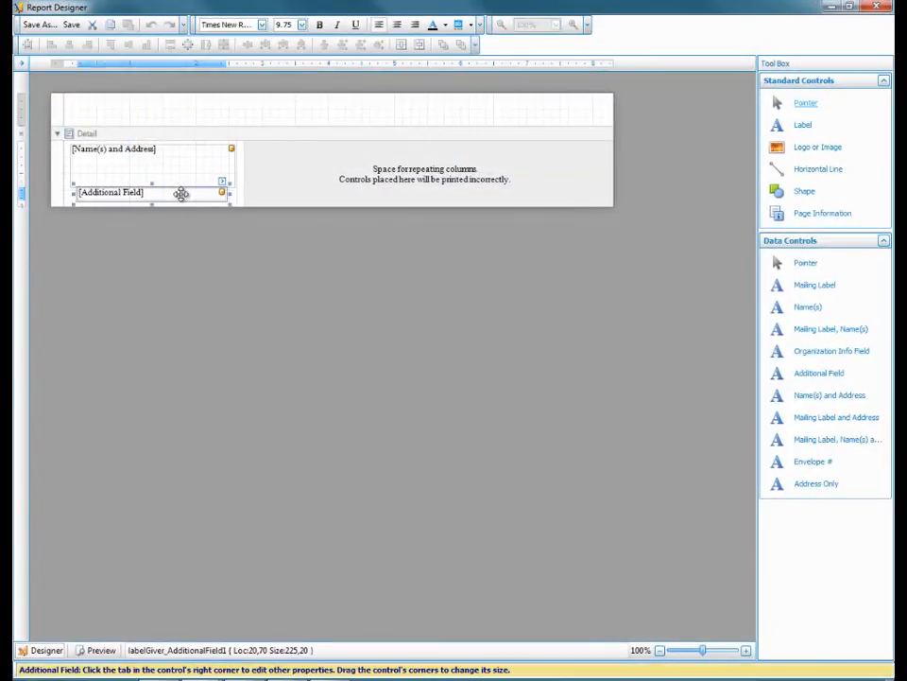
pyautogui.rightClick(181, 194)
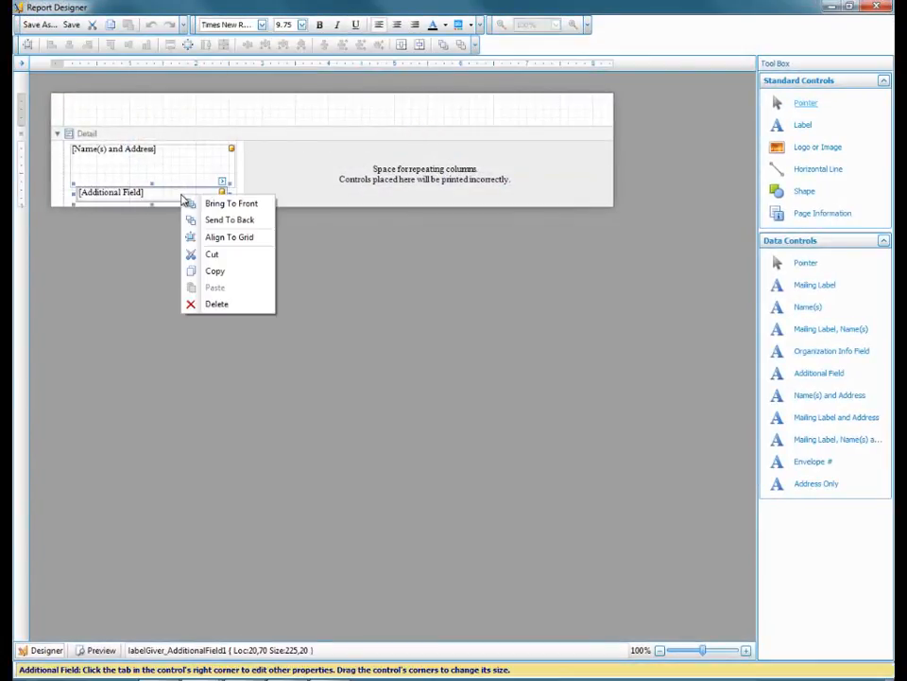
pyautogui.click(214, 303)
pyautogui.moveTo(139, 176); pyautogui.dragTo(140, 190)
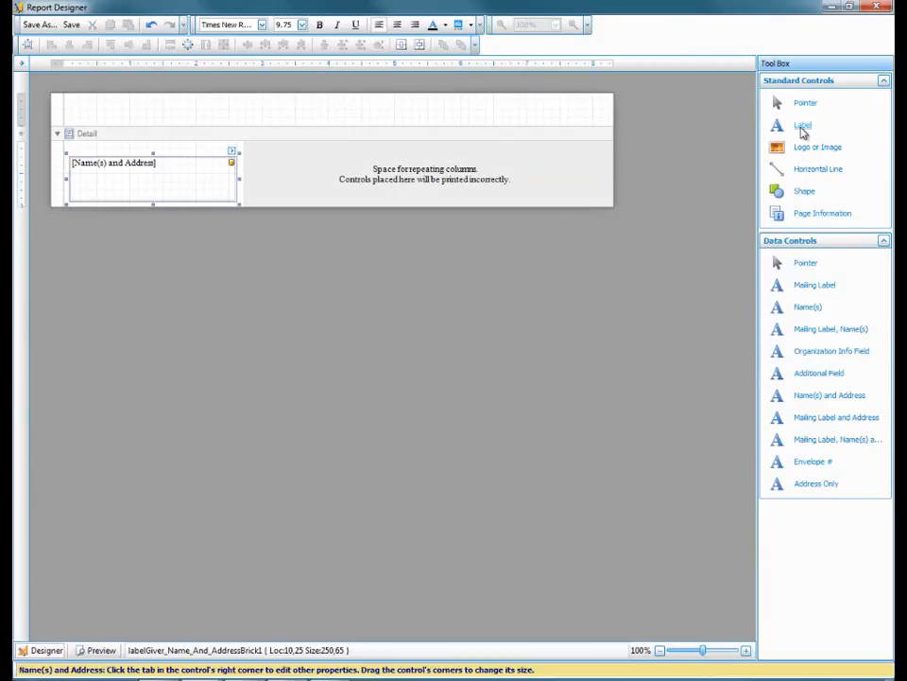
# Step: Add a text label above Name(s) and Address and set its text to "To the parents of"
pyautogui.moveTo(799, 126); pyautogui.dragTo(141, 149)
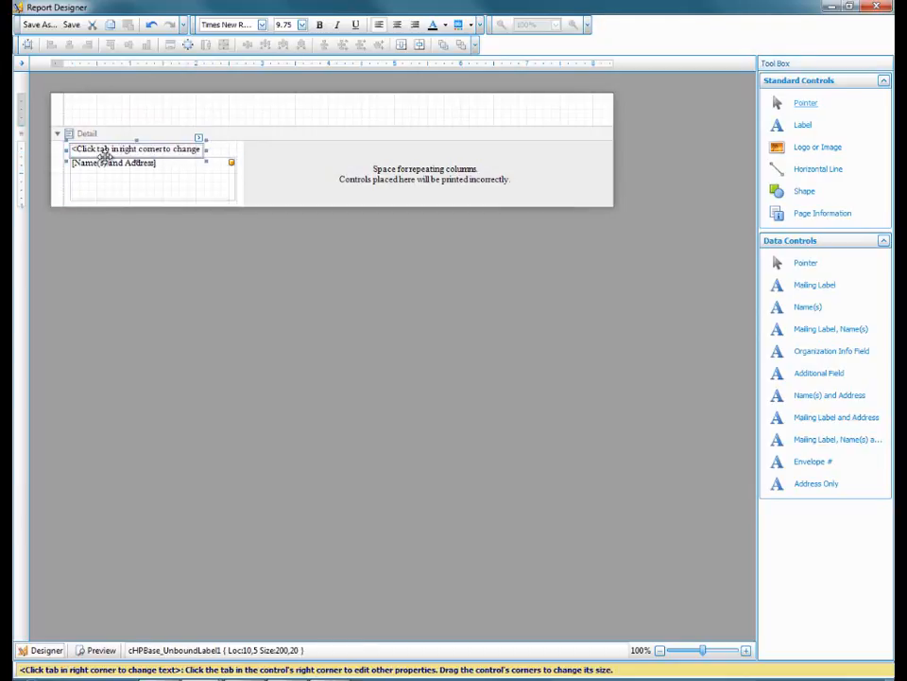
pyautogui.click(200, 140)
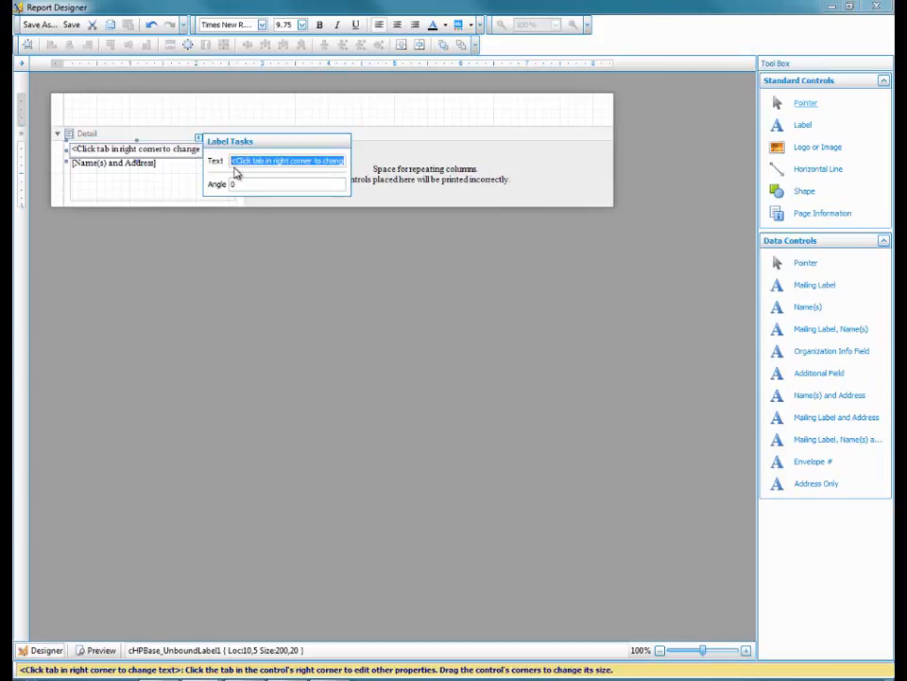
pyautogui.write('To the parents of')
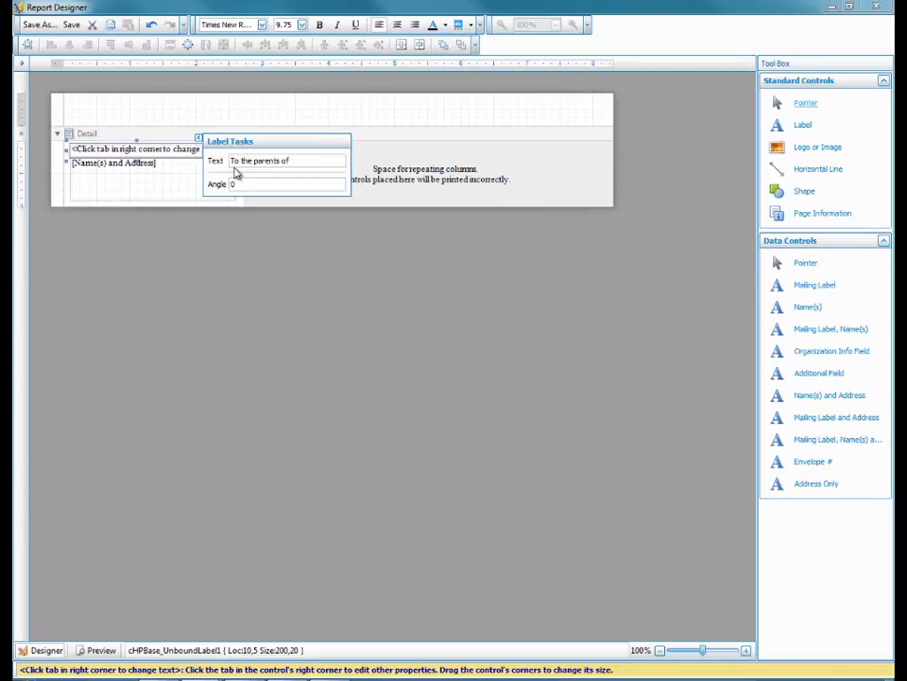
pyautogui.click(299, 128)
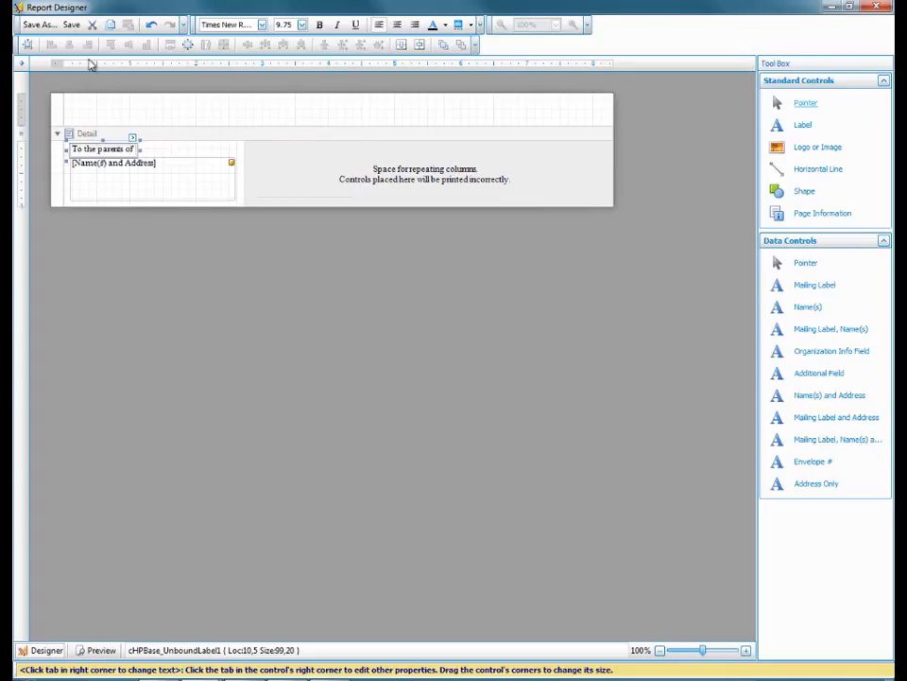
# Step: Save the layout as "Individual Name Label - to the parents of" and preview the individual labels with it
pyautogui.click(28, 25)
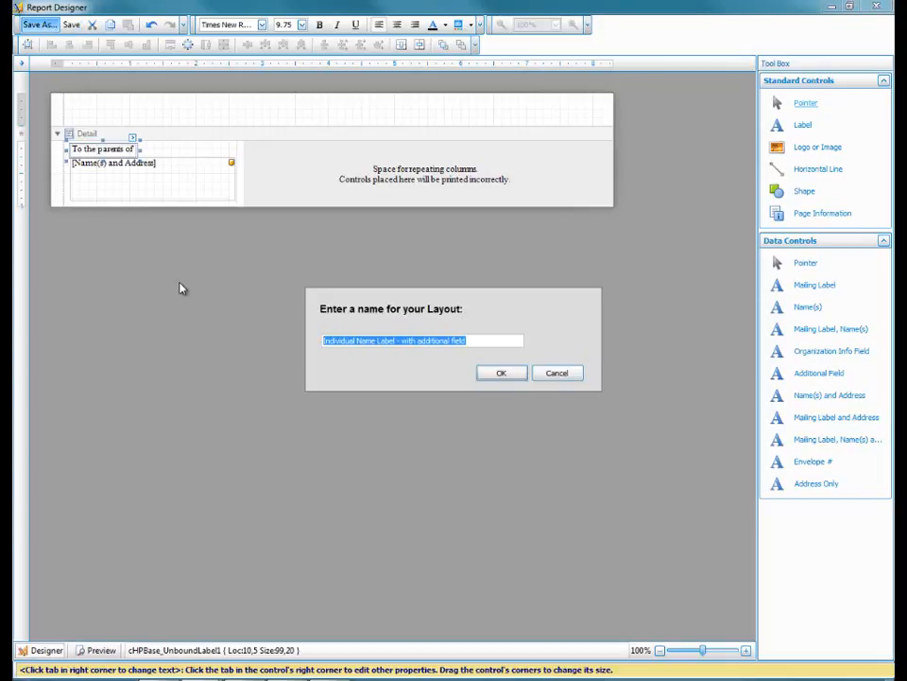
pyautogui.moveTo(478, 344); pyautogui.dragTo(406, 337)
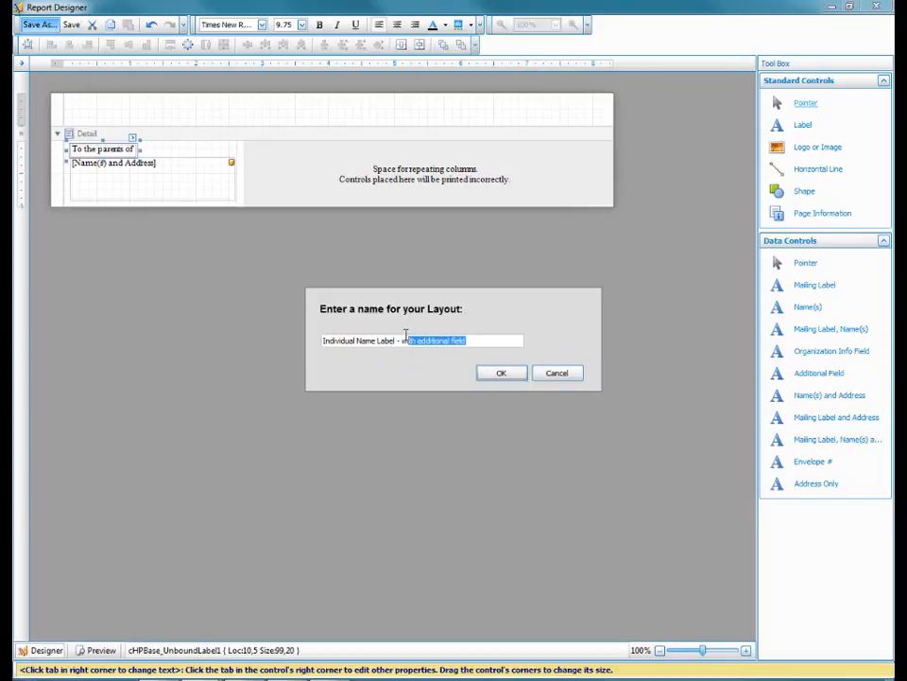
pyautogui.write('To t')
pyautogui.click(508, 373)
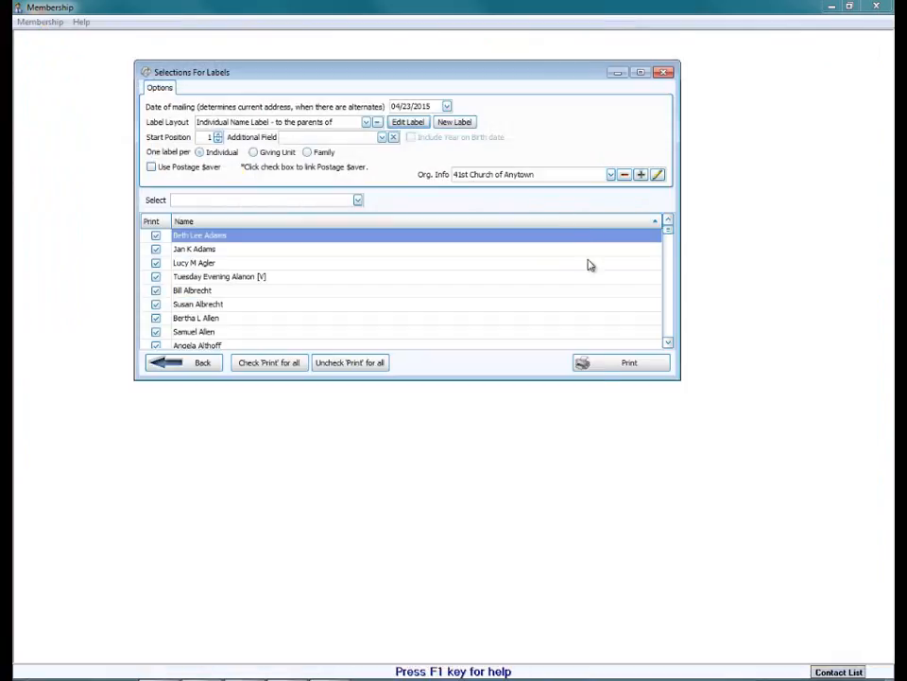
pyautogui.click(608, 366)
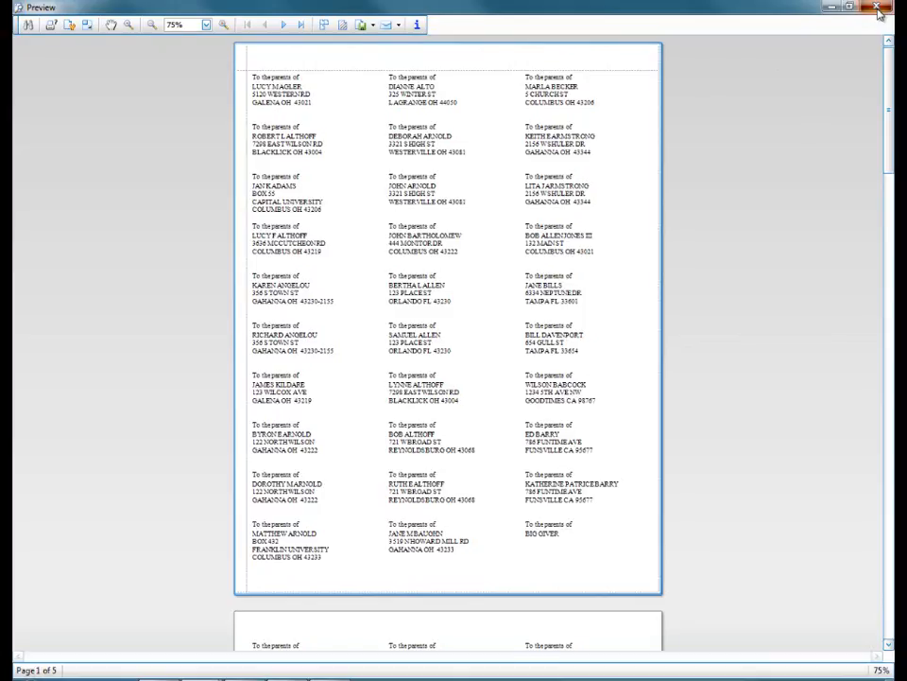
pyautogui.click(878, 9)
# Step: Edit the layout again, indenting both Name(s) and Address and the "To the parents of" text to a horizontal position of 25
pyautogui.click(410, 125)
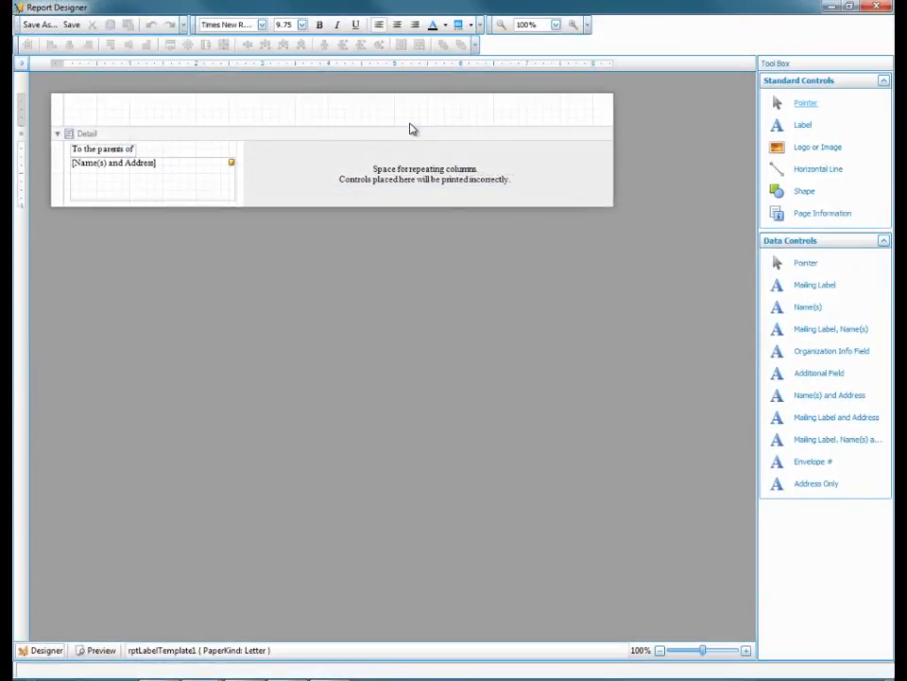
pyautogui.click(196, 184)
pyautogui.moveTo(197, 184); pyautogui.dragTo(165, 174)
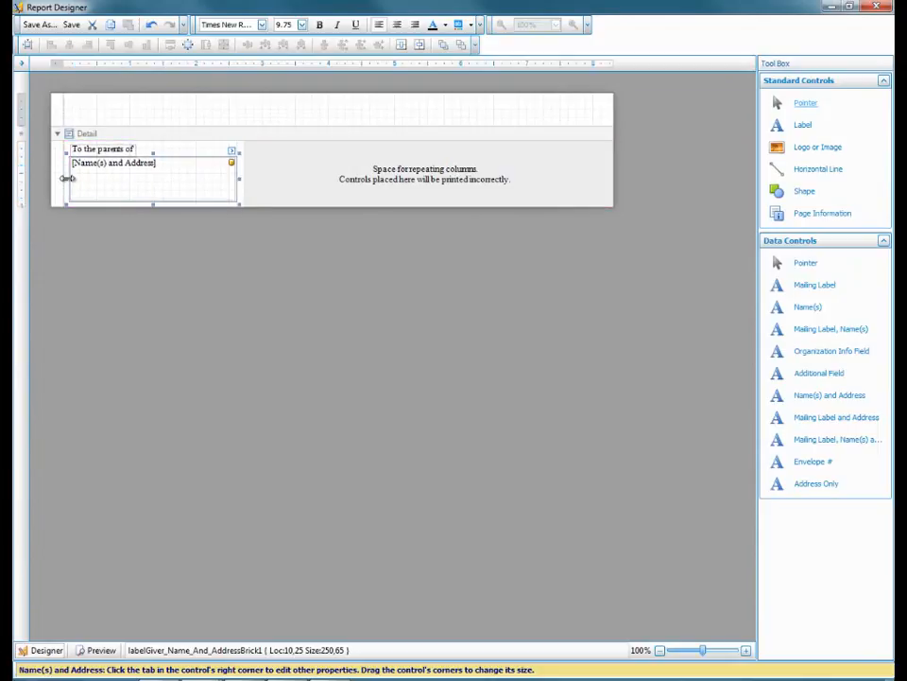
pyautogui.moveTo(68, 179); pyautogui.dragTo(76, 179)
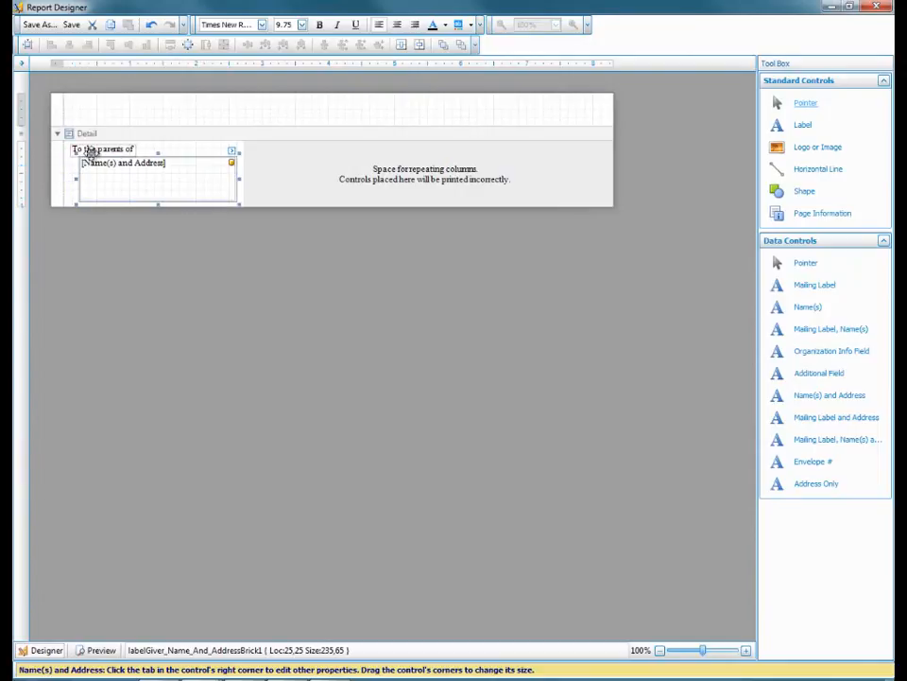
pyautogui.moveTo(90, 151); pyautogui.dragTo(103, 149)
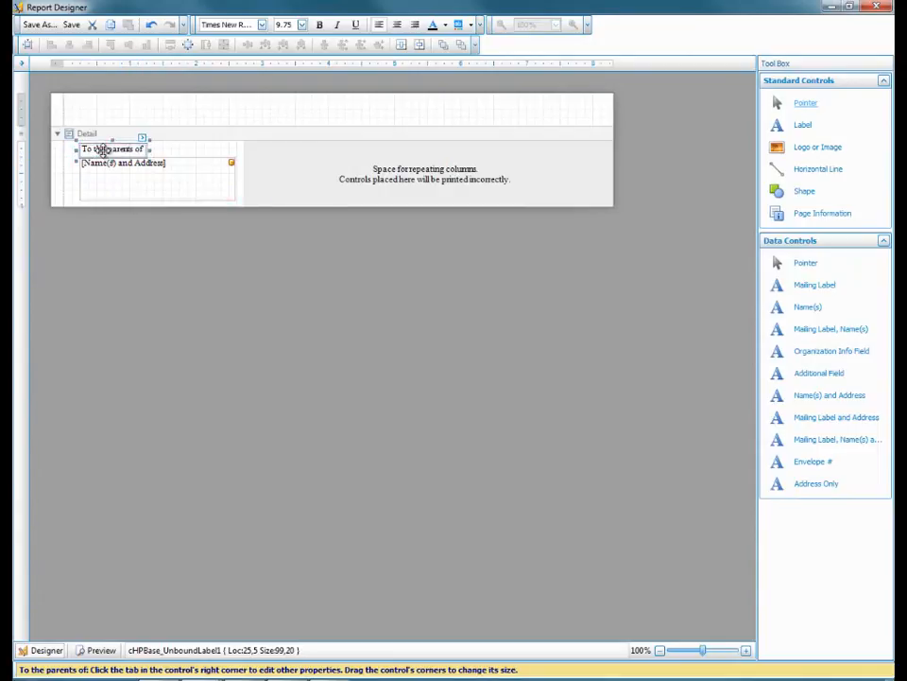
# Step: Preview the indented labels, then close the designer and save the layout as "Individual Name Label - to the parents of"
pyautogui.click(98, 651)
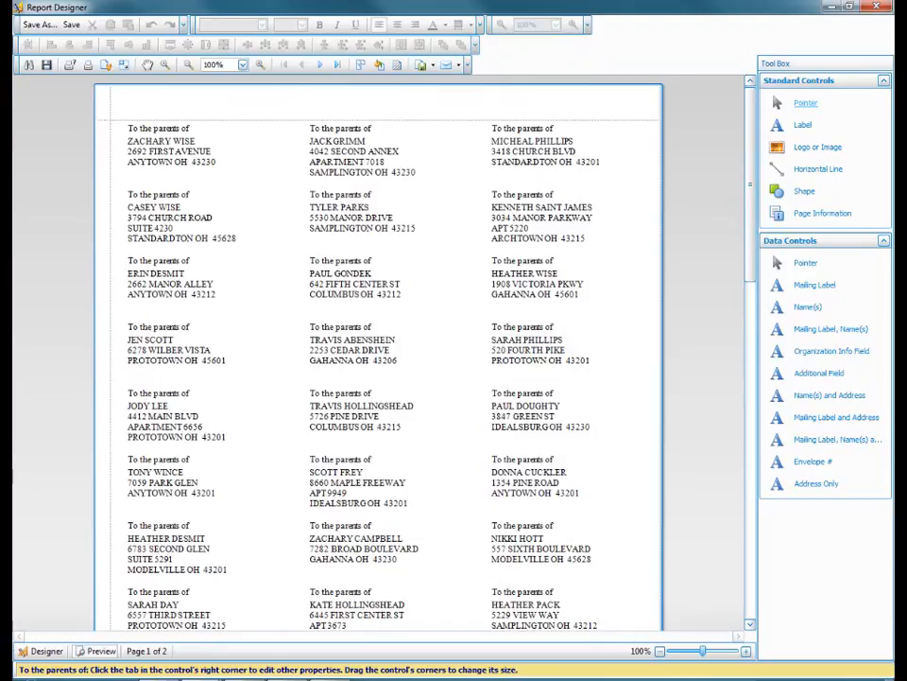
pyautogui.click(46, 651)
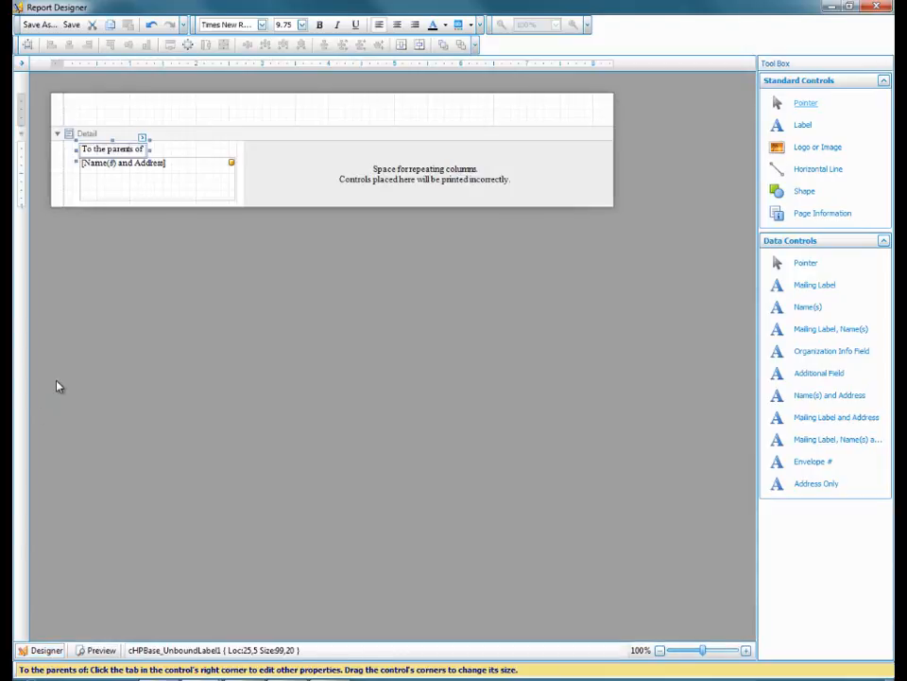
pyautogui.click(47, 28)
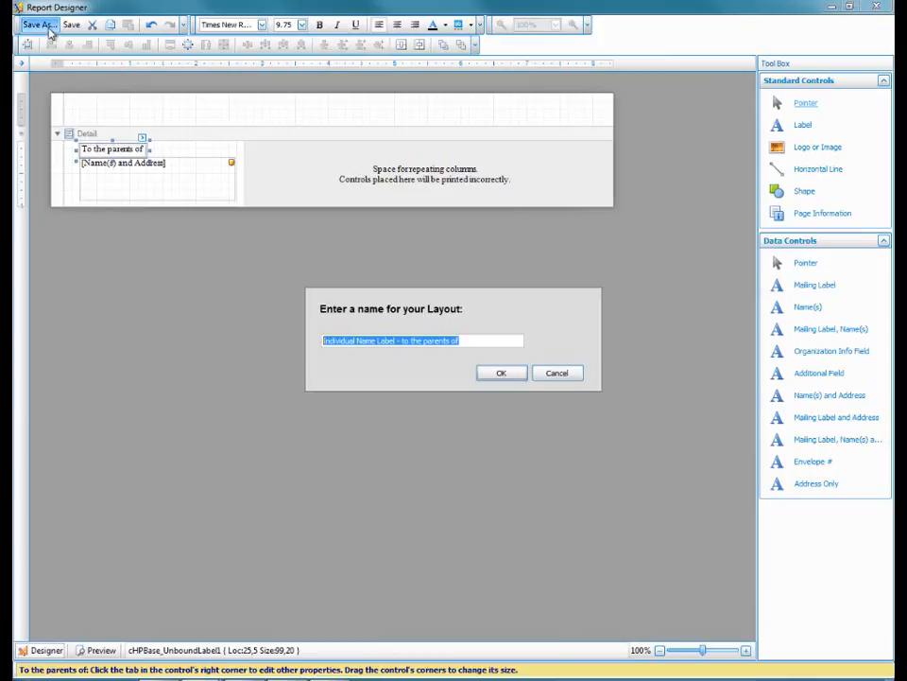
pyautogui.click(556, 372)
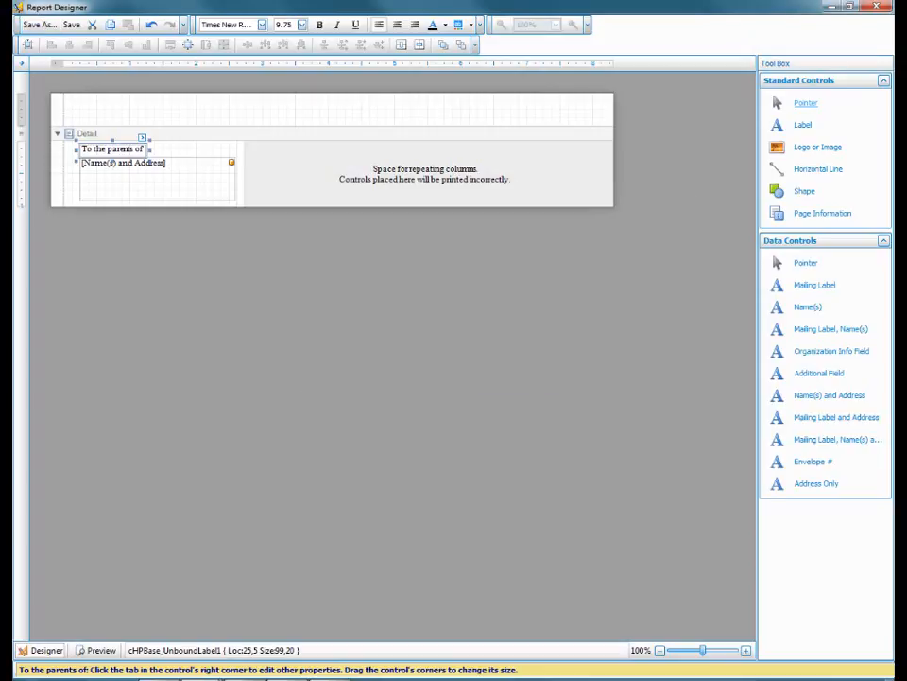
pyautogui.click(874, 8)
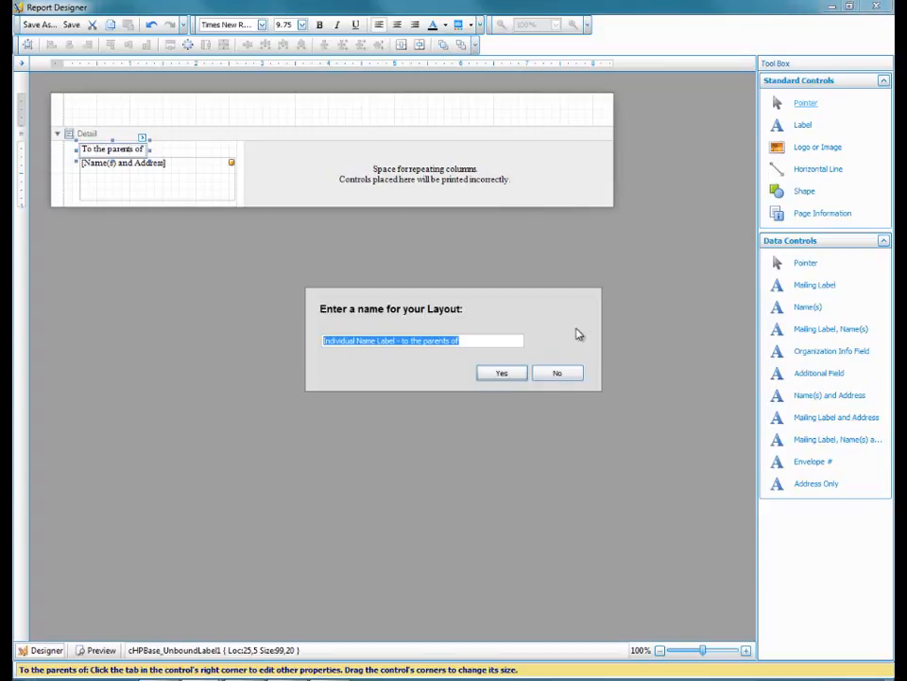
pyautogui.click(518, 372)
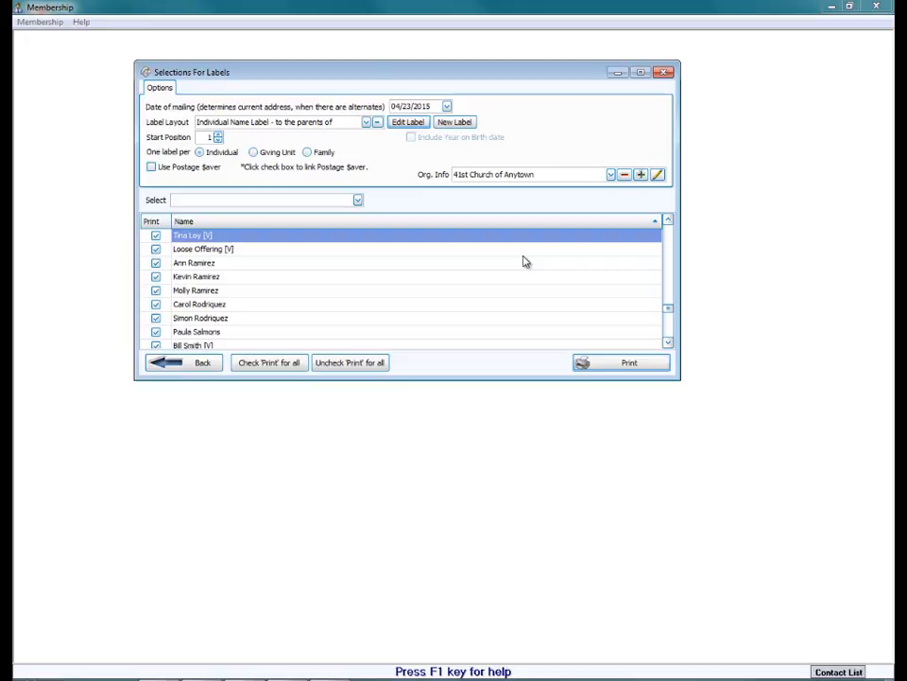
# Step: Switch to the Church Windows website in the browser and review the upcoming User Group Webinars and Coffee Break classes
pyautogui.click(66, 678)
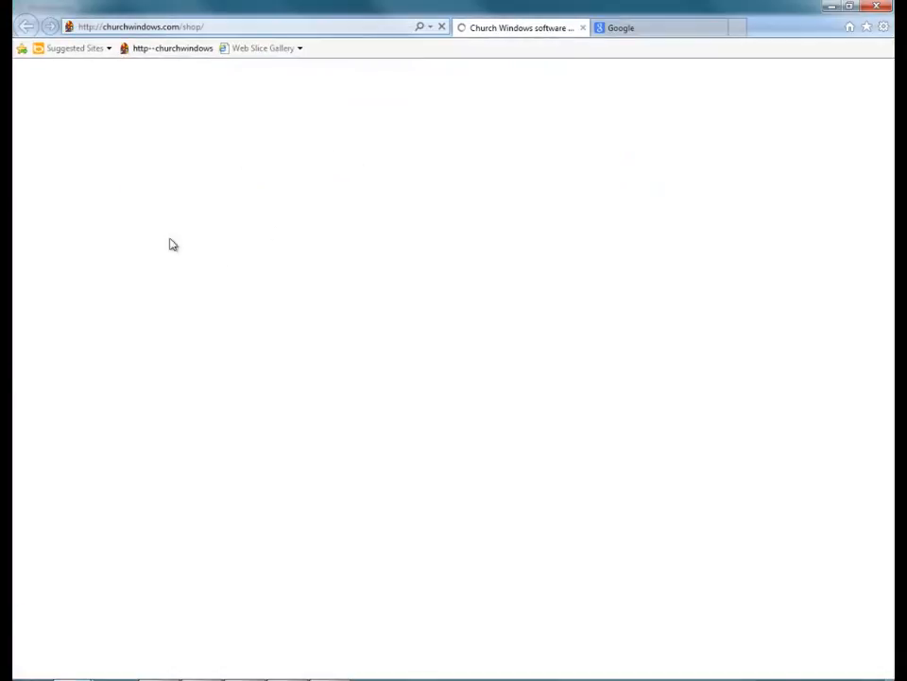
pyautogui.scroll(-4, 61, 348)
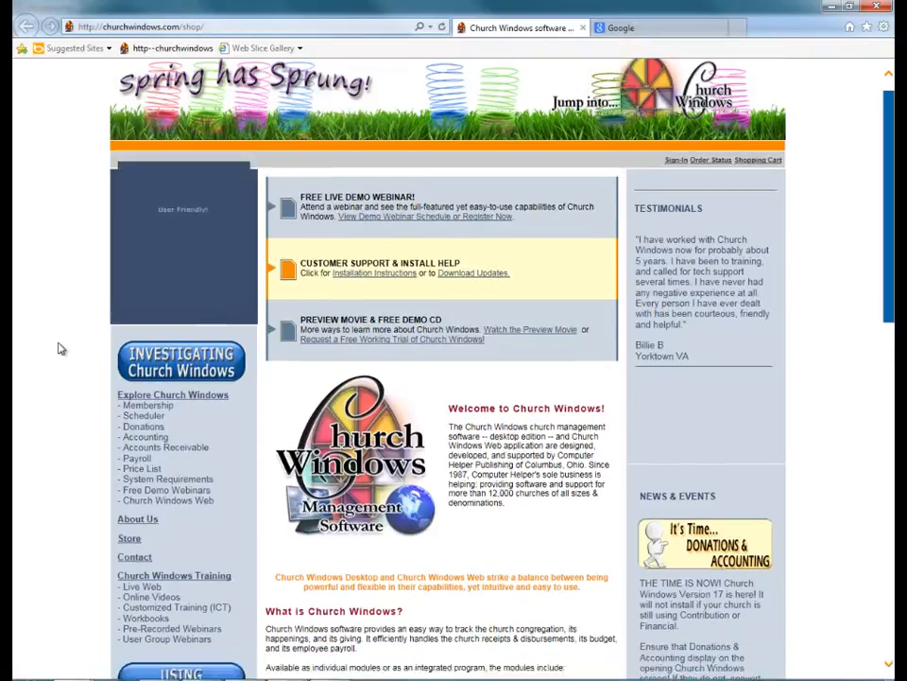
pyautogui.scroll(-3, 85, 499)
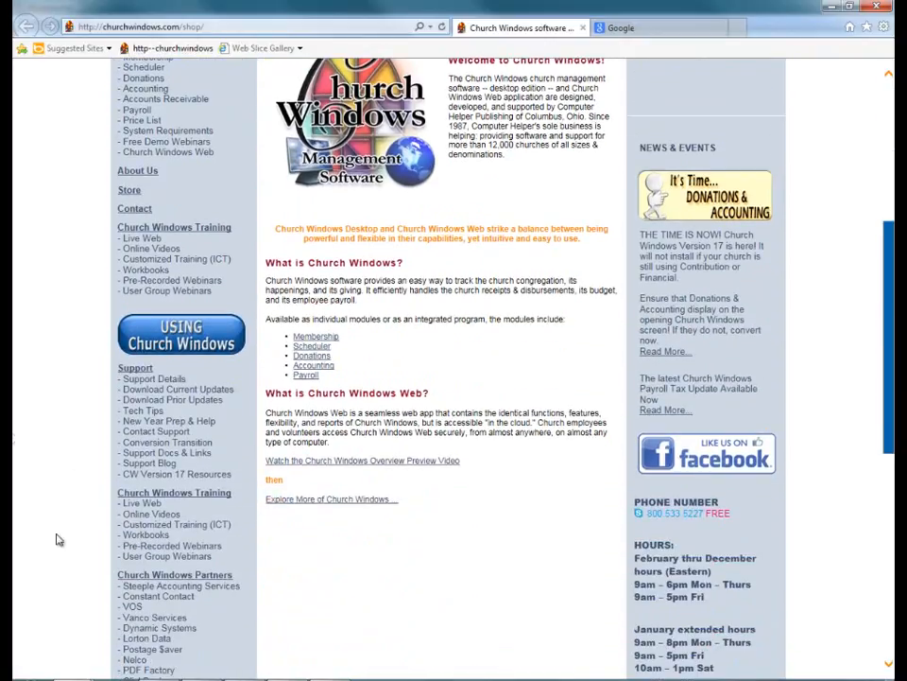
pyautogui.click(188, 292)
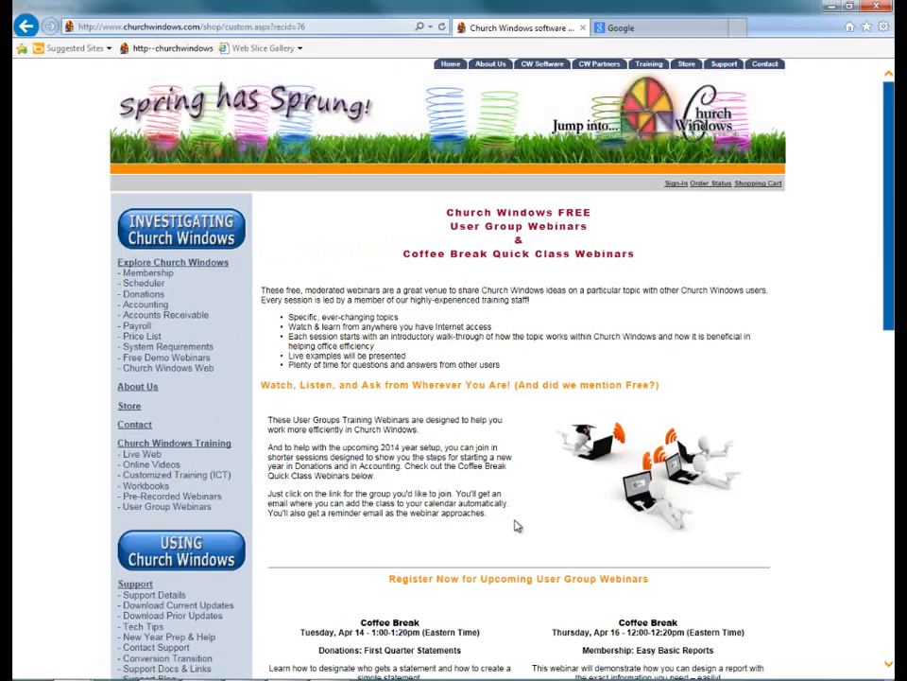
pyautogui.scroll(-8, 518, 526)
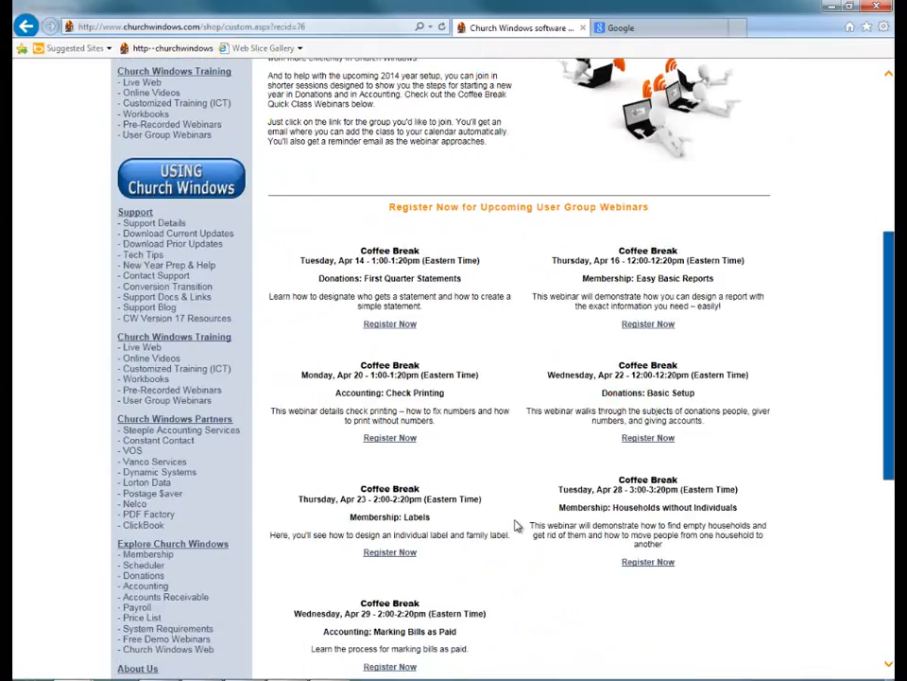
pyautogui.scroll(-2, 541, 599)
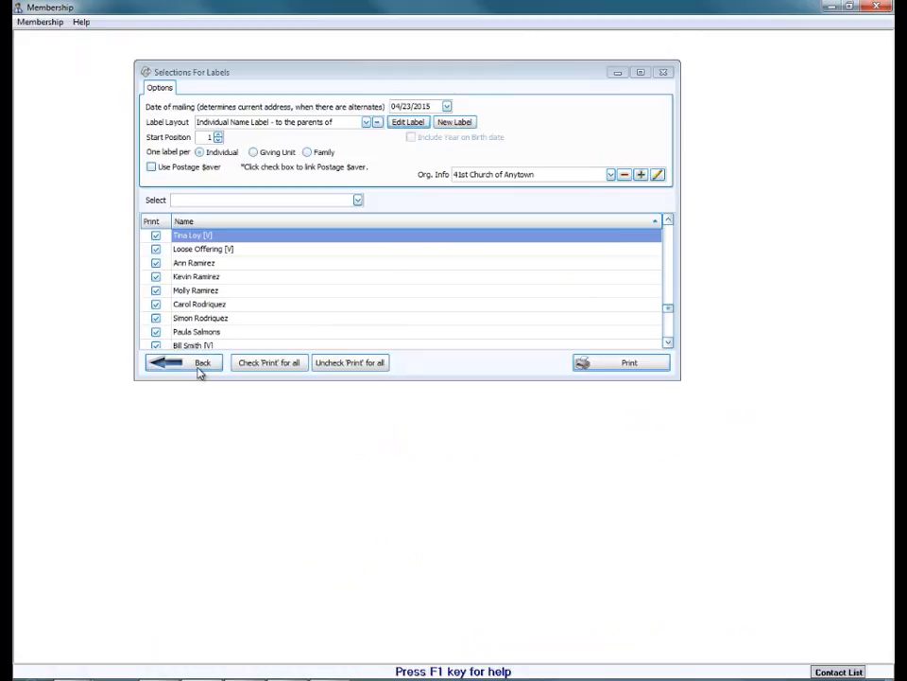
# Step: Return to the people selections in Membership and add a Mailing Code criterion covering NL - Newsletter Only and A - All mailings
pyautogui.click(199, 366)
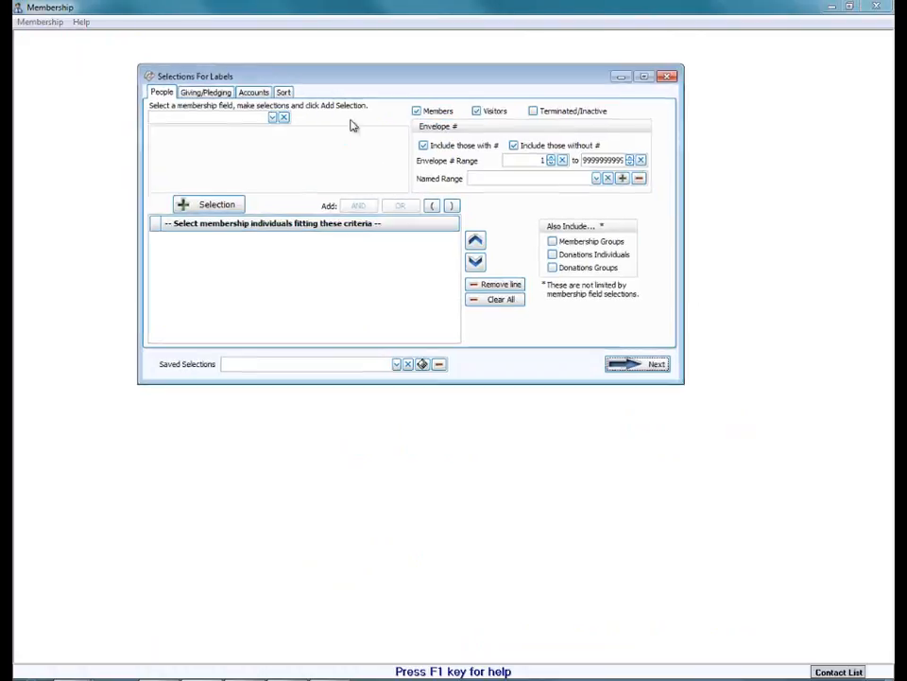
pyautogui.click(294, 212)
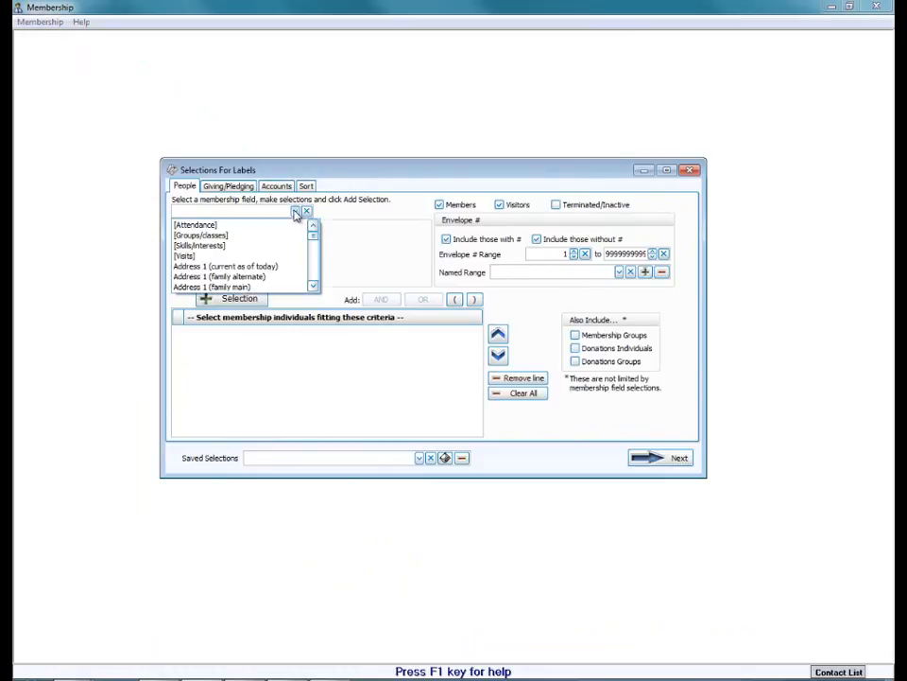
pyautogui.write('Mailing Code')
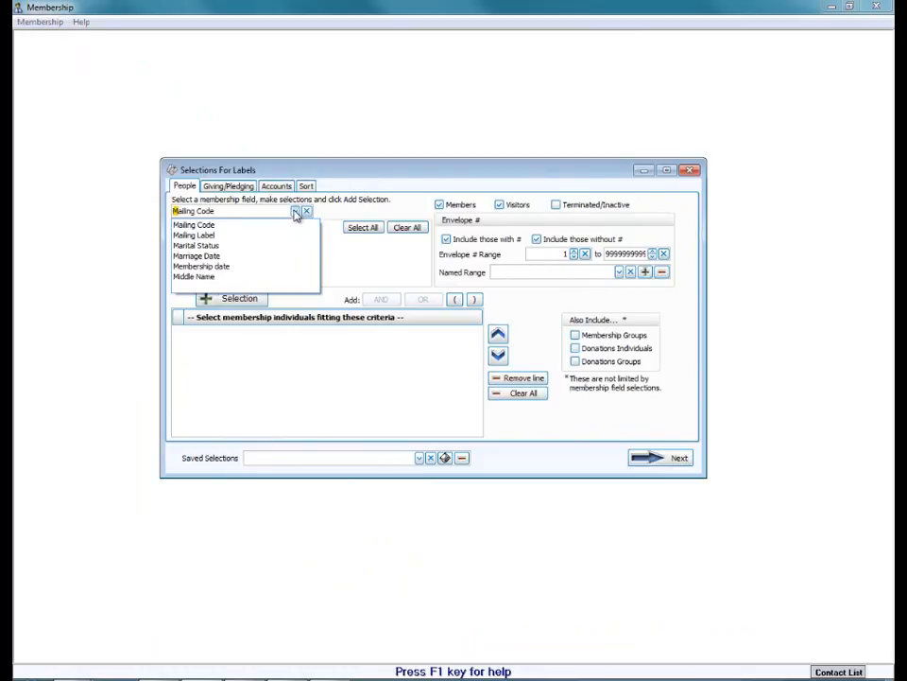
pyautogui.click(230, 226)
pyautogui.click(177, 264)
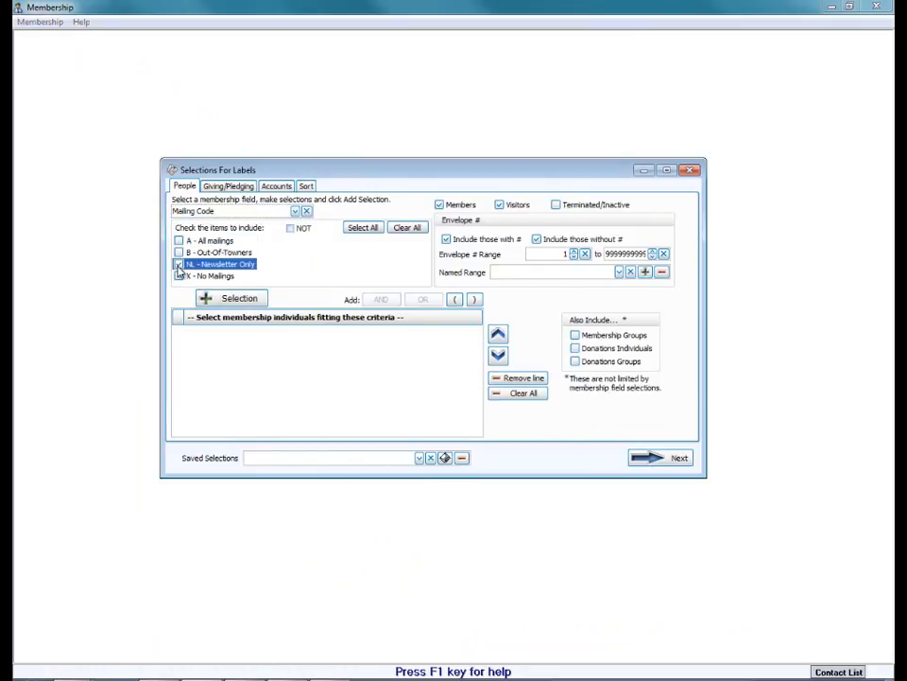
pyautogui.click(178, 265)
pyautogui.click(180, 242)
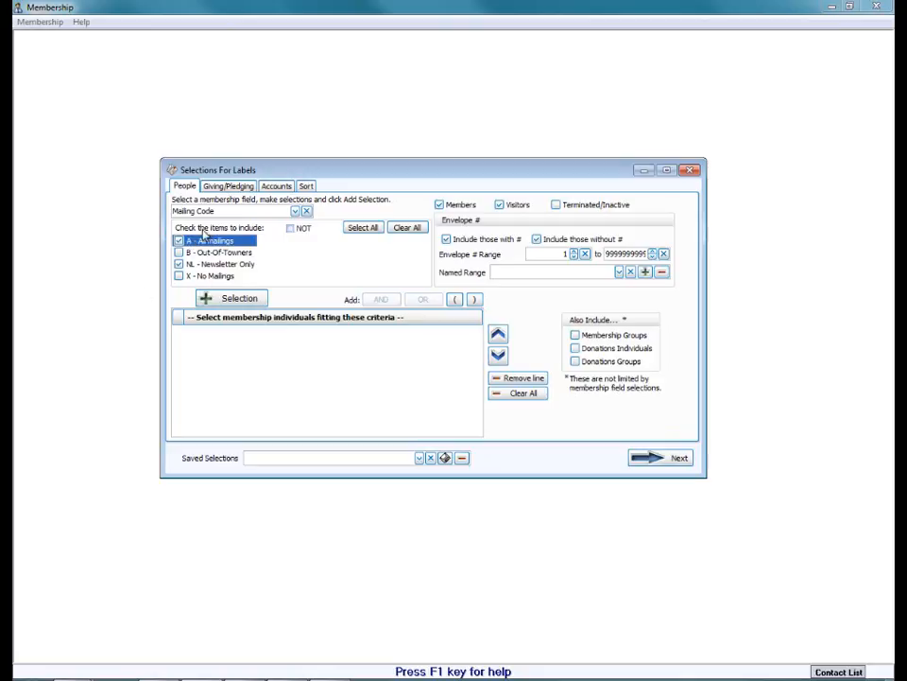
pyautogui.click(216, 302)
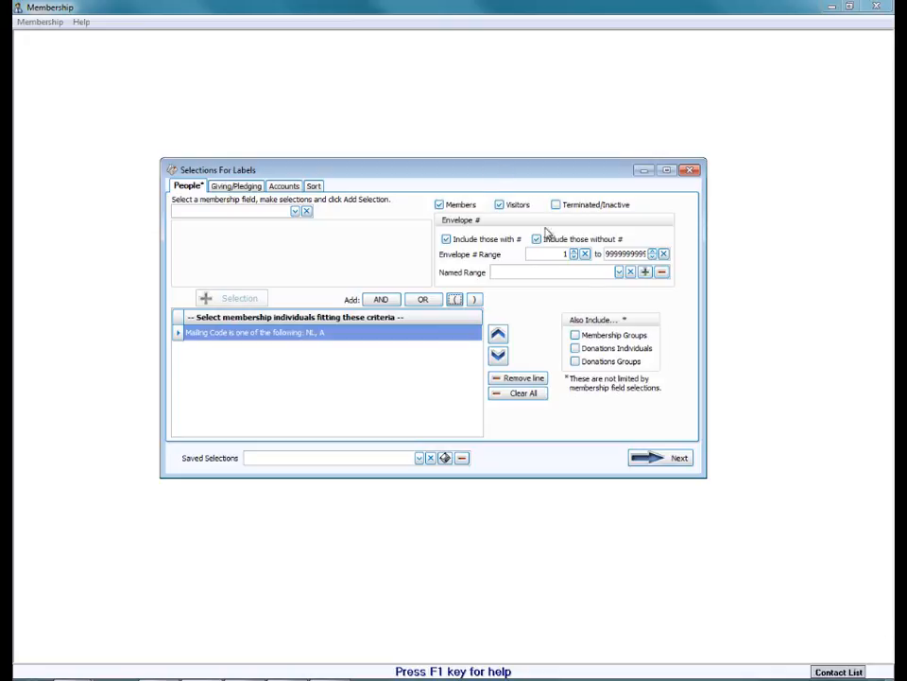
# Step: Proceed with the selection, edit the current label layout and narrow Name(s) and Address to a width of about 179
pyautogui.click(670, 462)
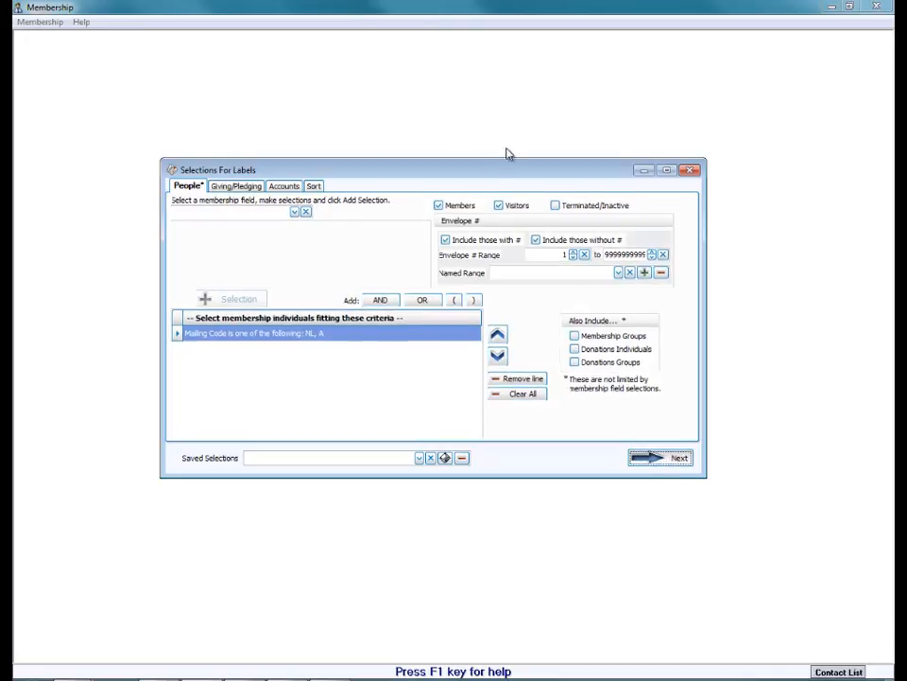
pyautogui.click(401, 95)
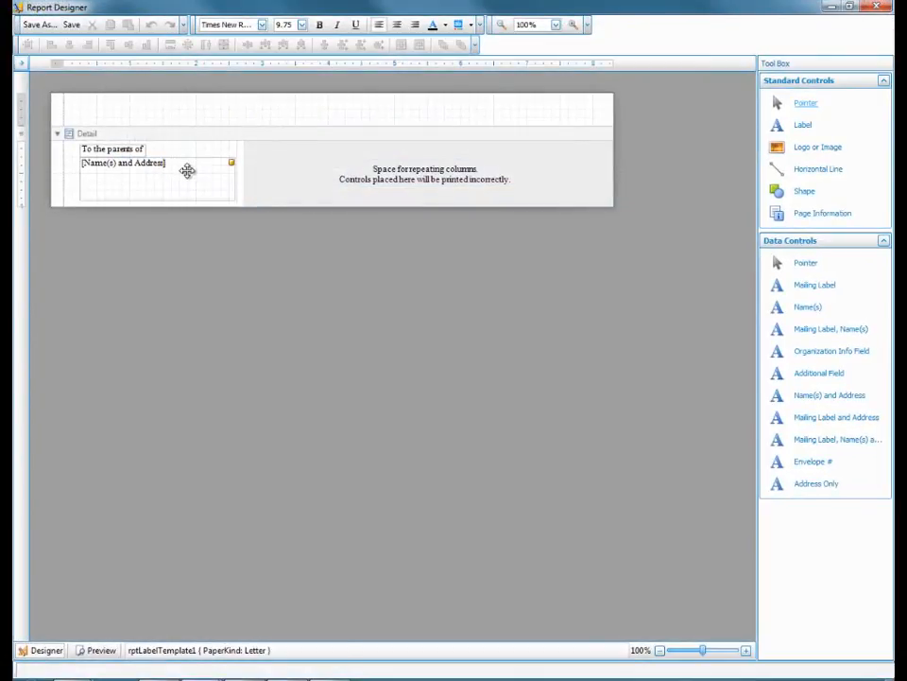
pyautogui.click(188, 171)
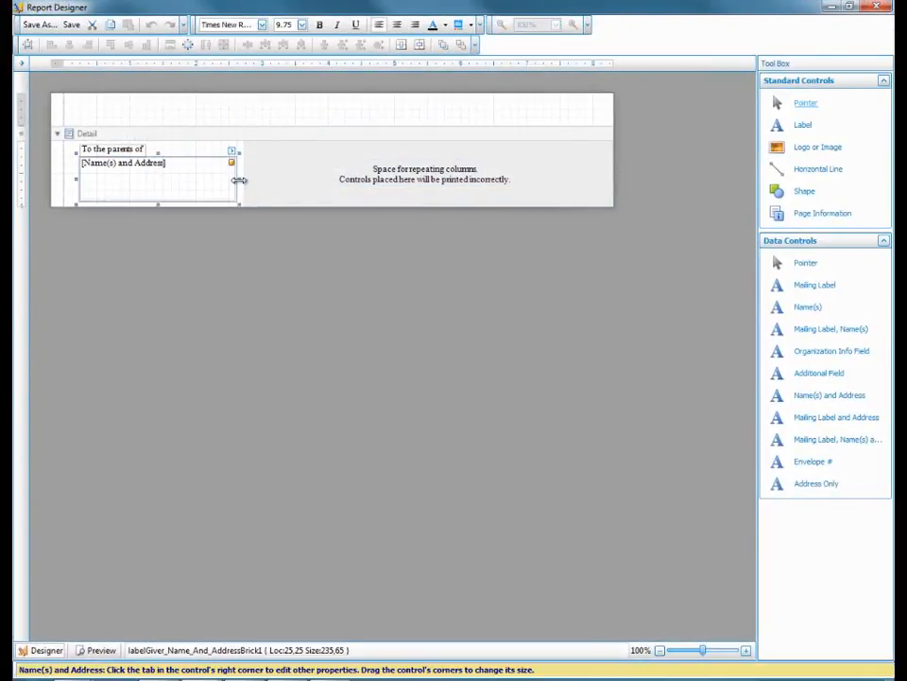
pyautogui.moveTo(239, 179); pyautogui.dragTo(216, 177)
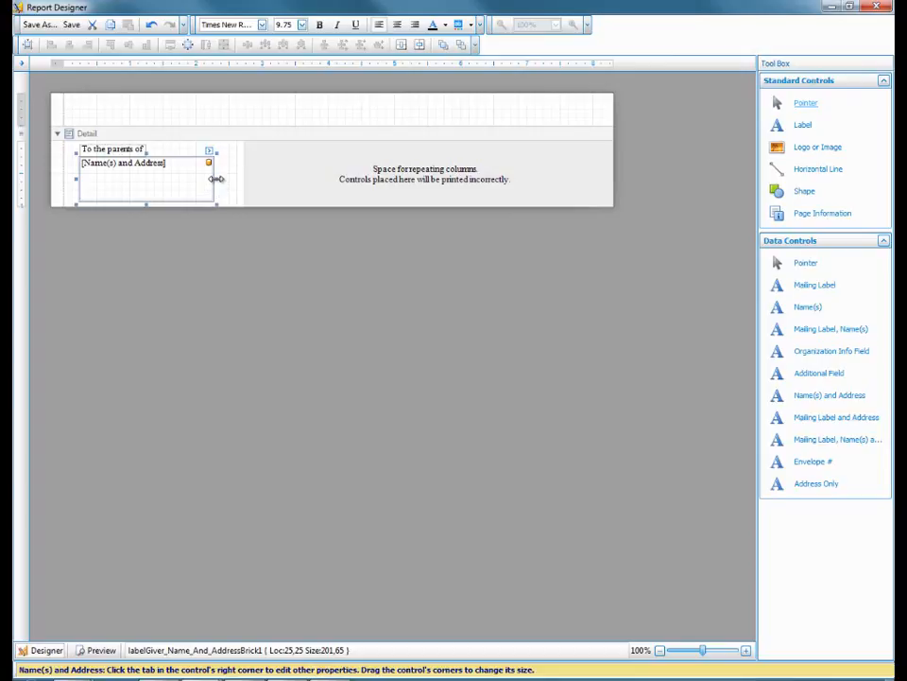
pyautogui.moveTo(216, 177); pyautogui.dragTo(200, 174)
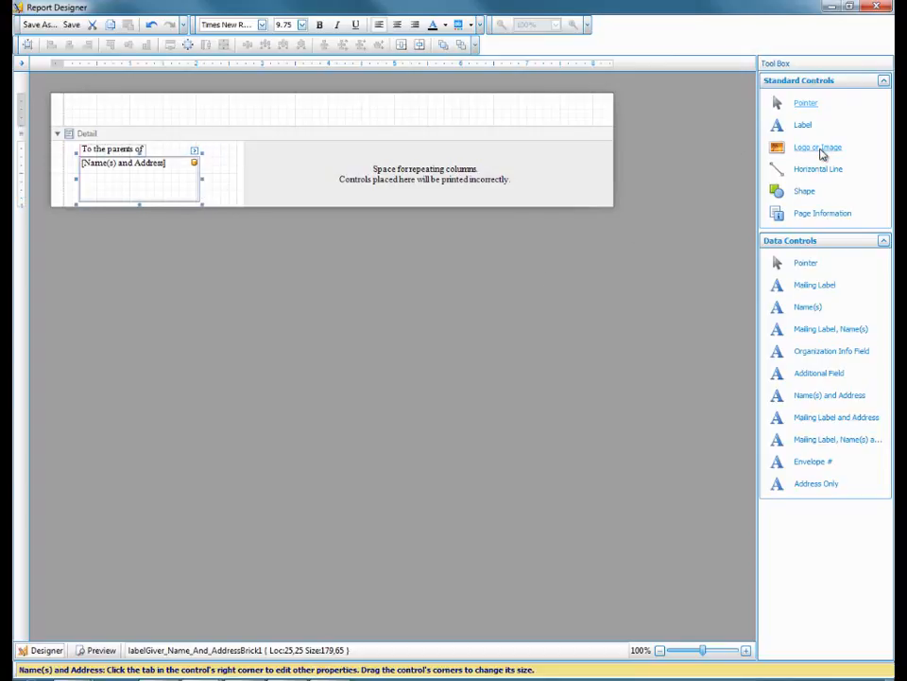
# Step: Add an image control about 63 by 90 beside Name(s) and Address and load Chrysanthemum from Sample Pictures into it
pyautogui.moveTo(768, 147); pyautogui.dragTo(199, 198)
pyautogui.click(180, 183)
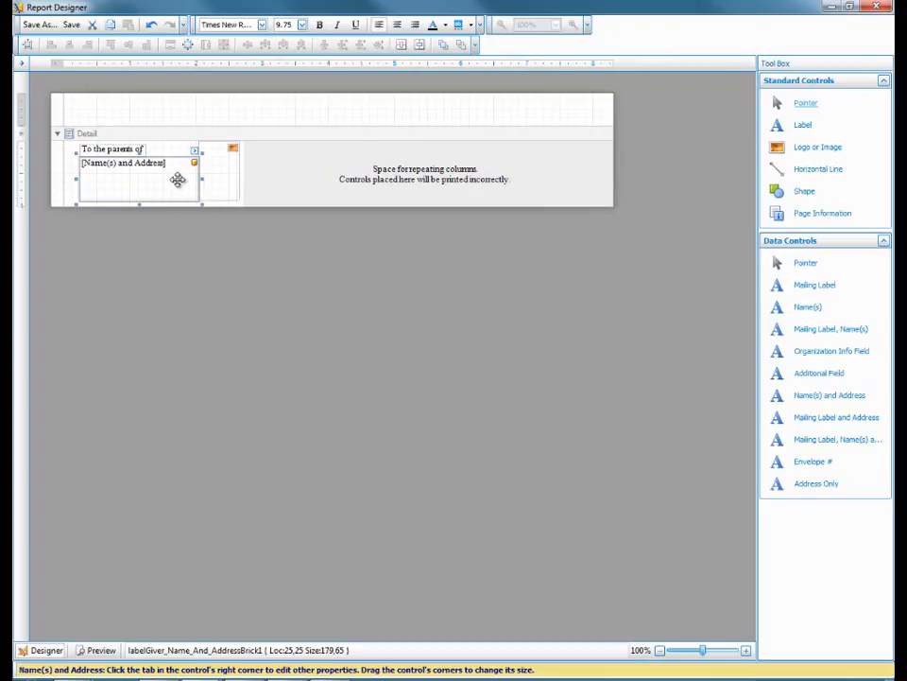
pyautogui.click(218, 172)
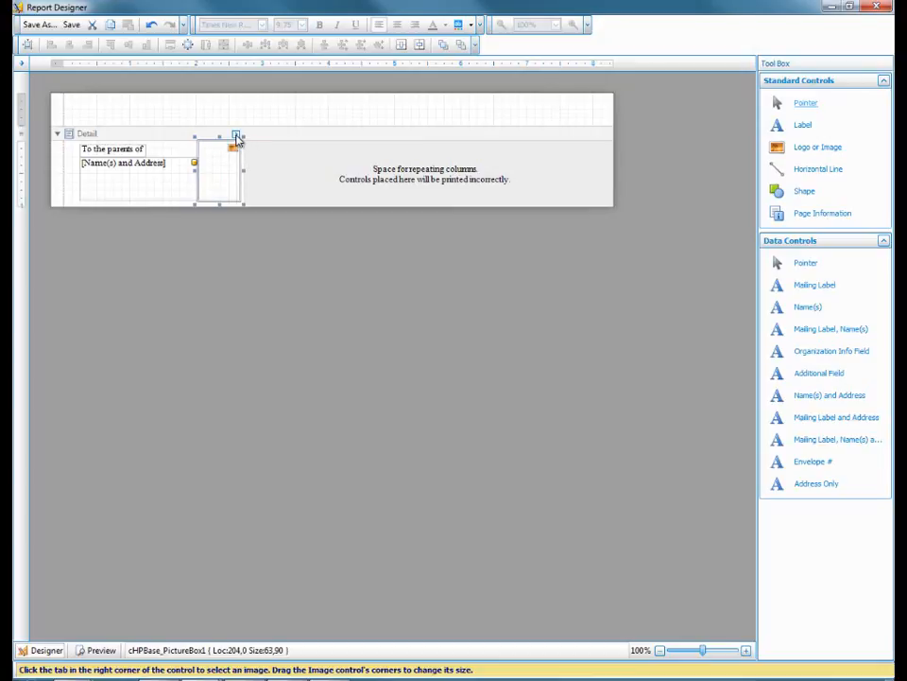
pyautogui.click(236, 138)
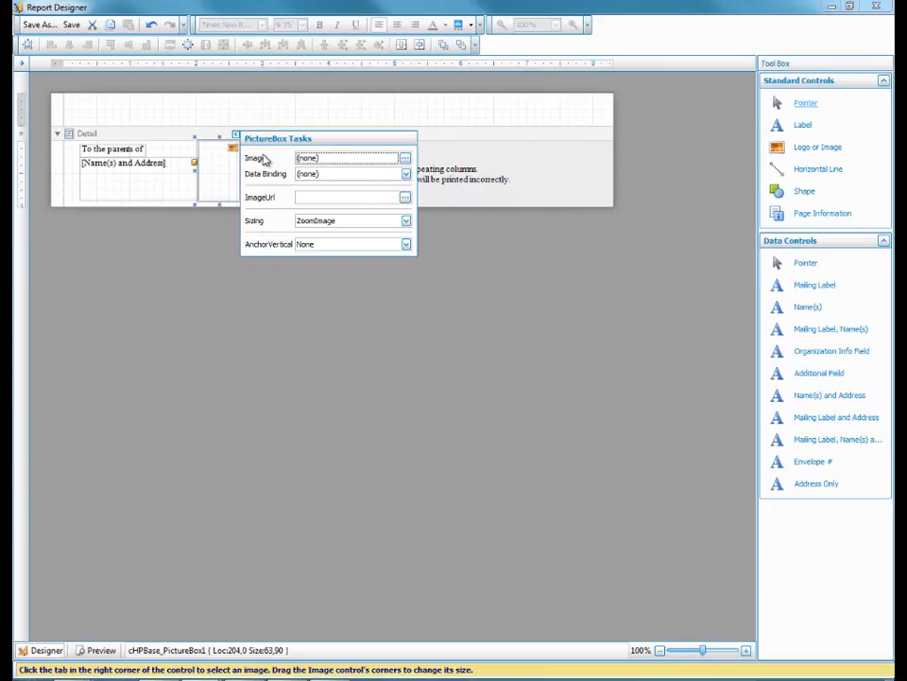
pyautogui.click(406, 161)
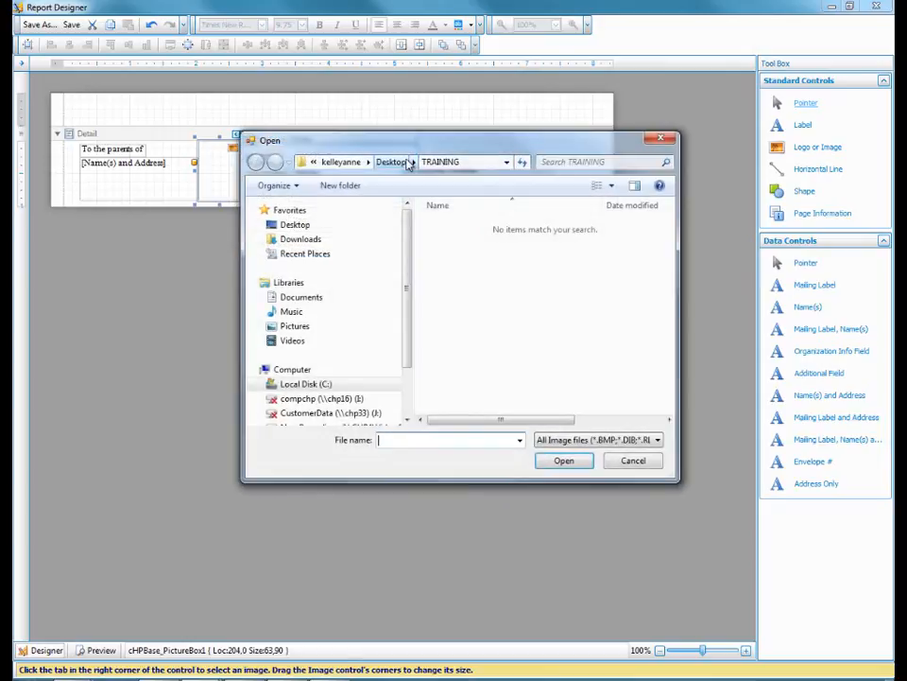
pyautogui.click(290, 327)
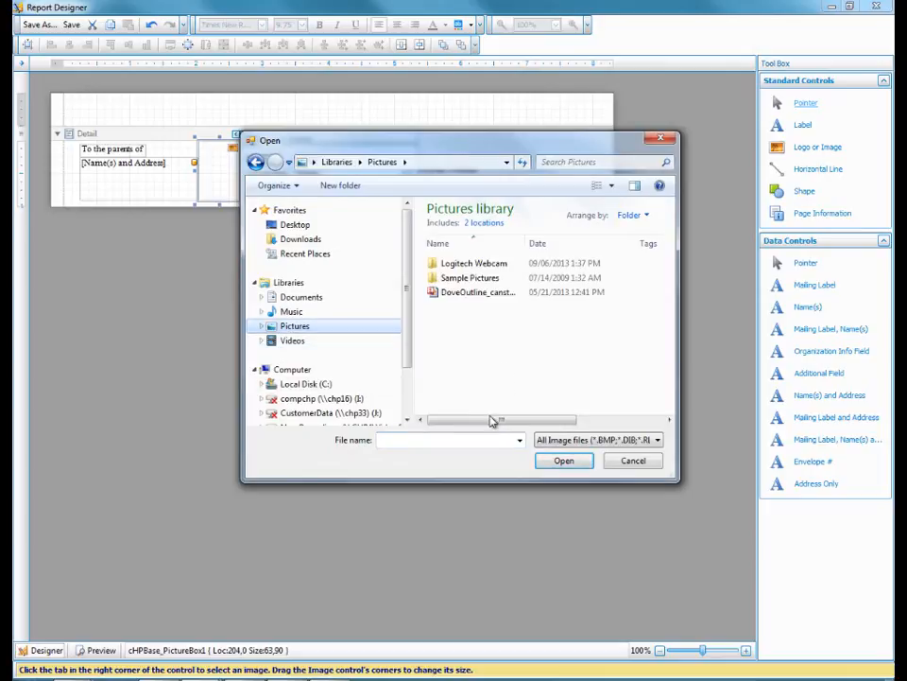
pyautogui.doubleClick(505, 278)
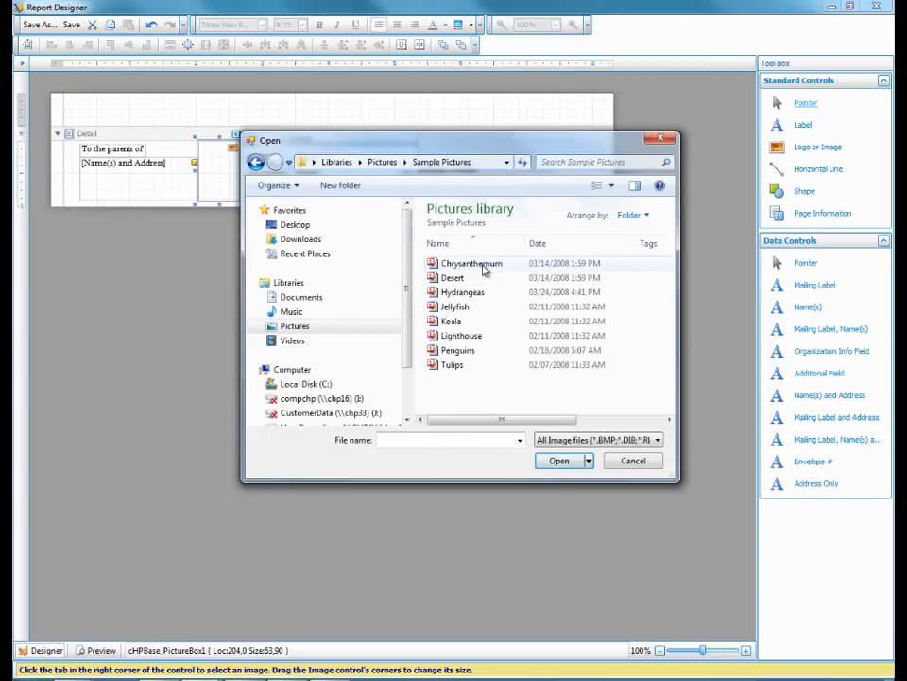
pyautogui.doubleClick(483, 269)
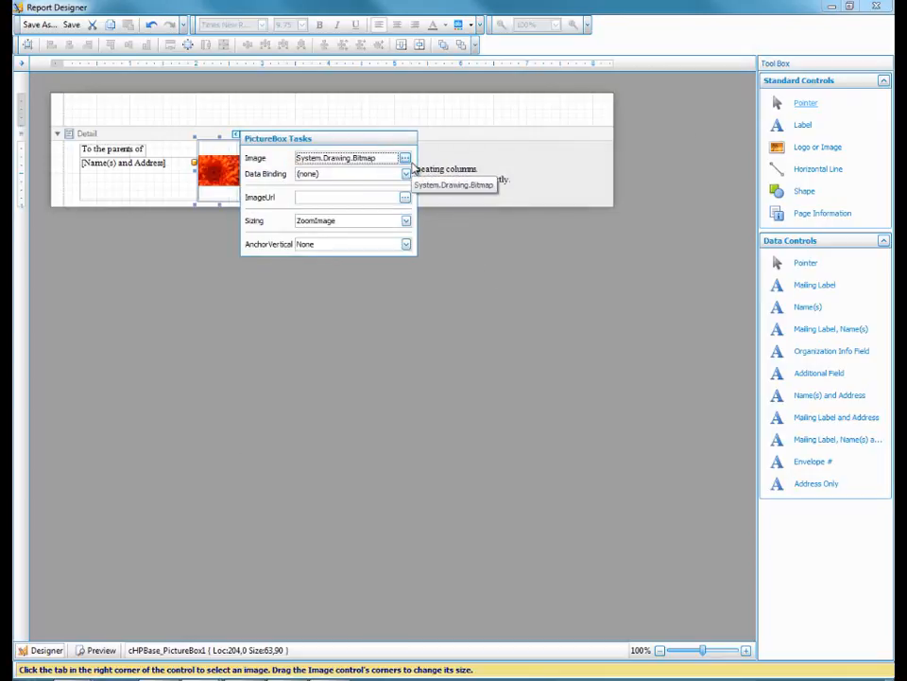
pyautogui.click(243, 357)
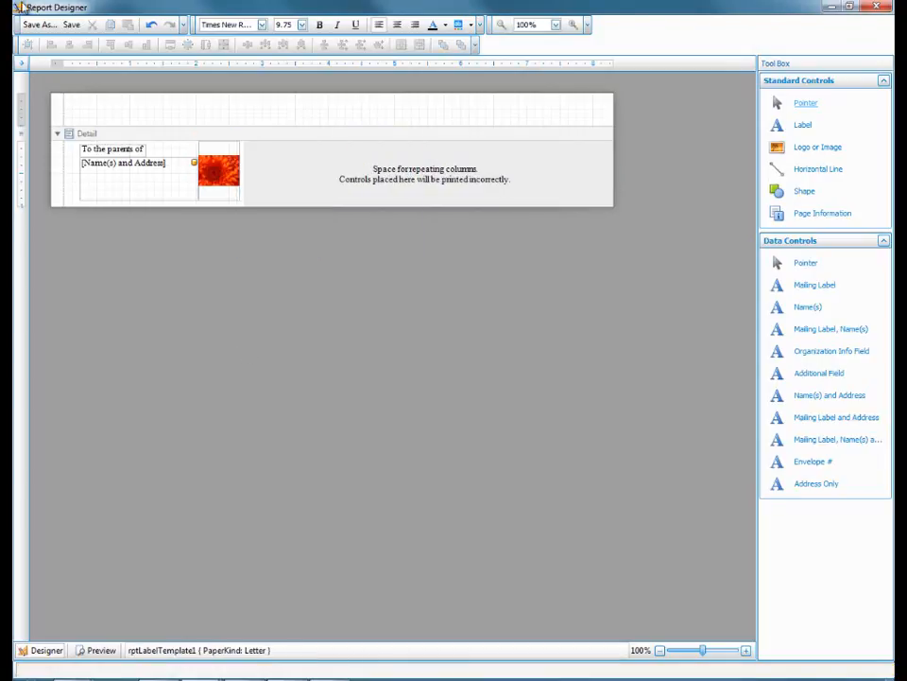
# Step: Save the layout as "pic label", close the designer and preview the selected individuals' labels with it
pyautogui.click(34, 27)
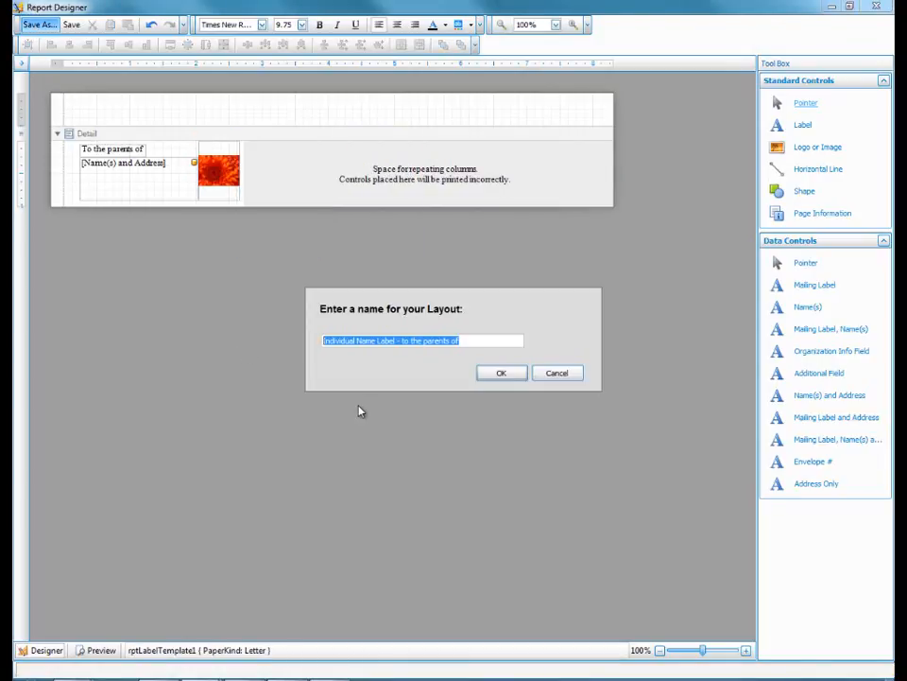
pyautogui.write('pic label')
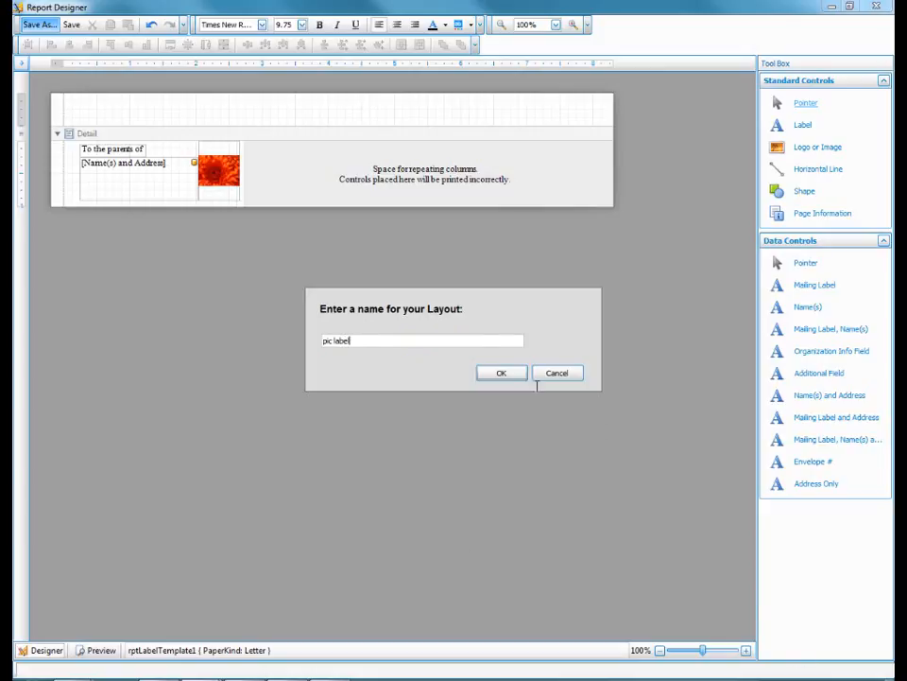
pyautogui.click(501, 373)
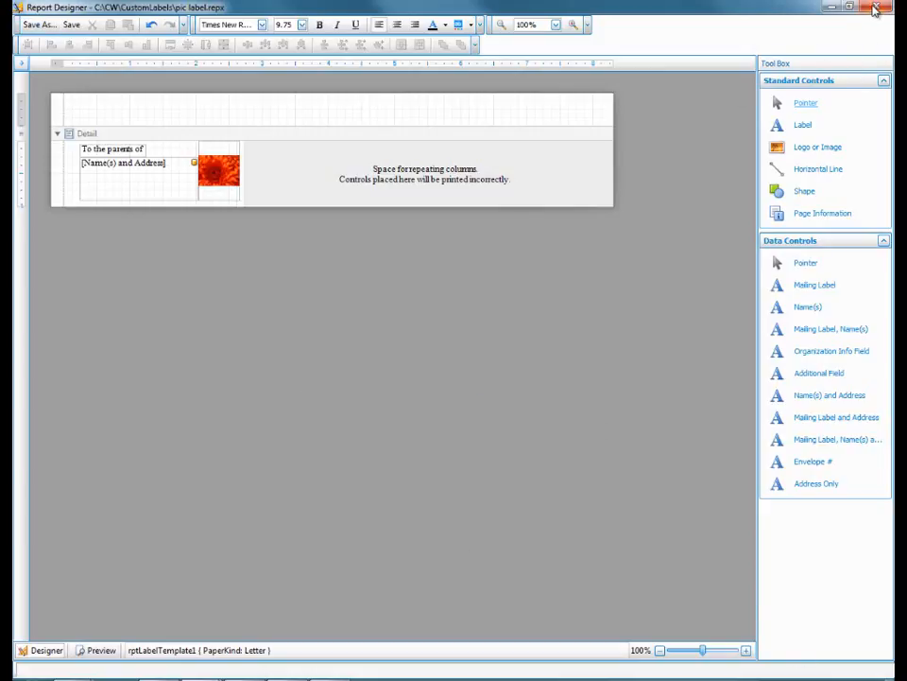
pyautogui.click(876, 6)
pyautogui.click(635, 343)
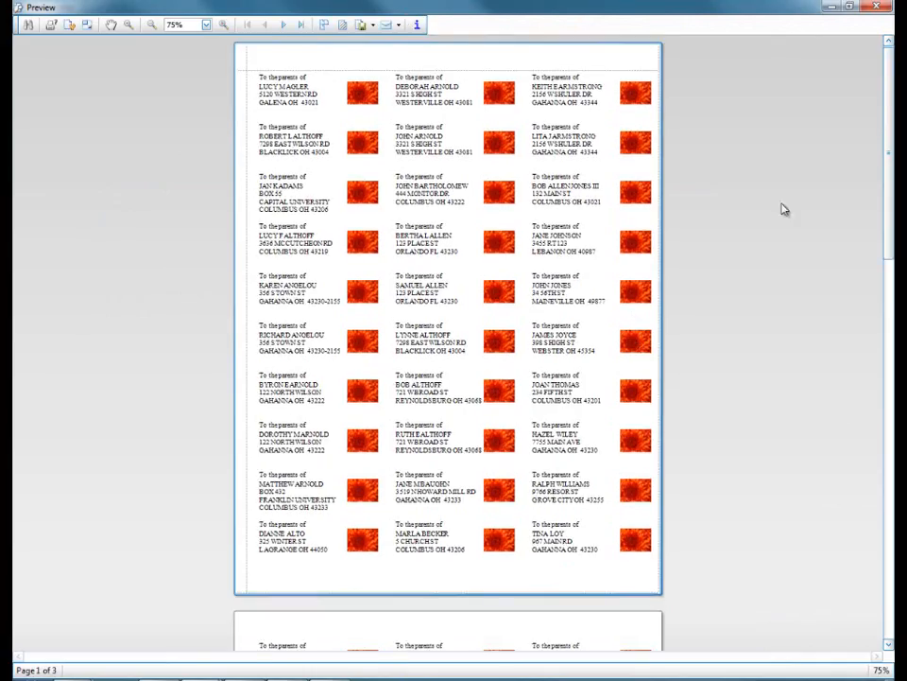
# Step: Close the label preview, reopen the "pic label" layout for review and exit the designer without saving
pyautogui.click(877, 8)
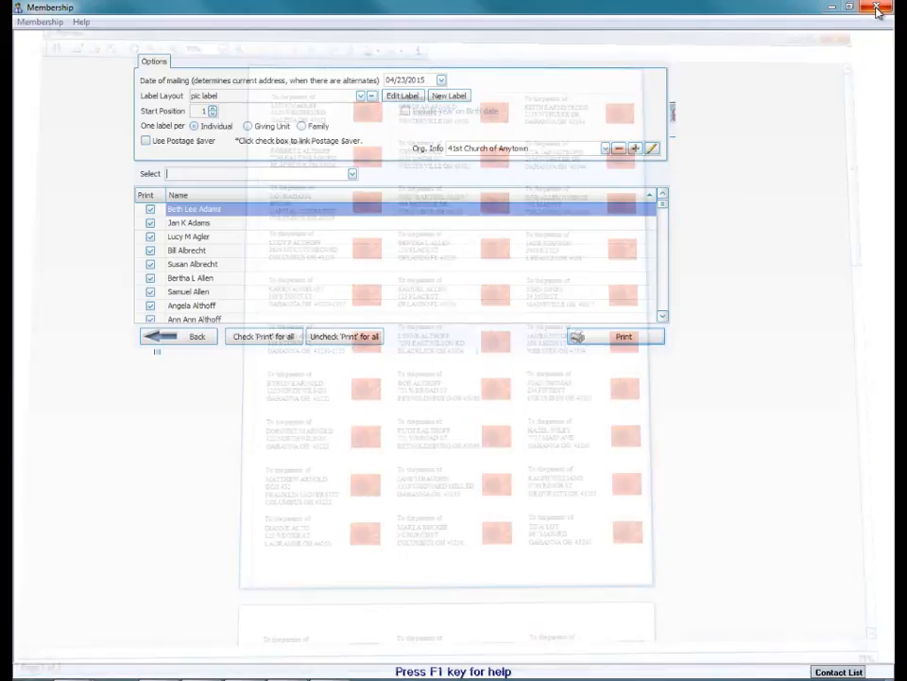
pyautogui.click(404, 96)
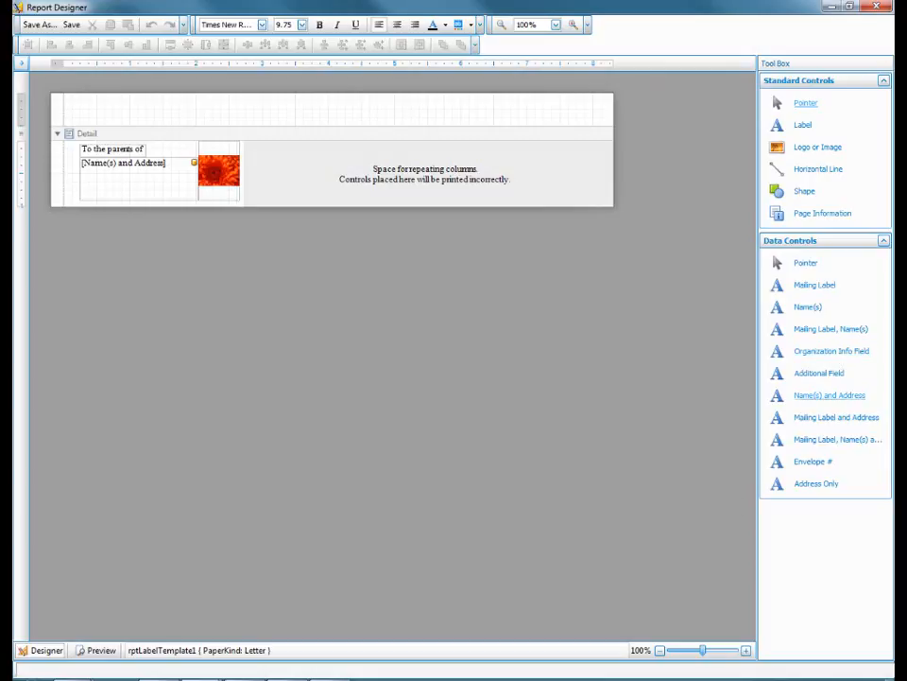
pyautogui.click(879, 8)
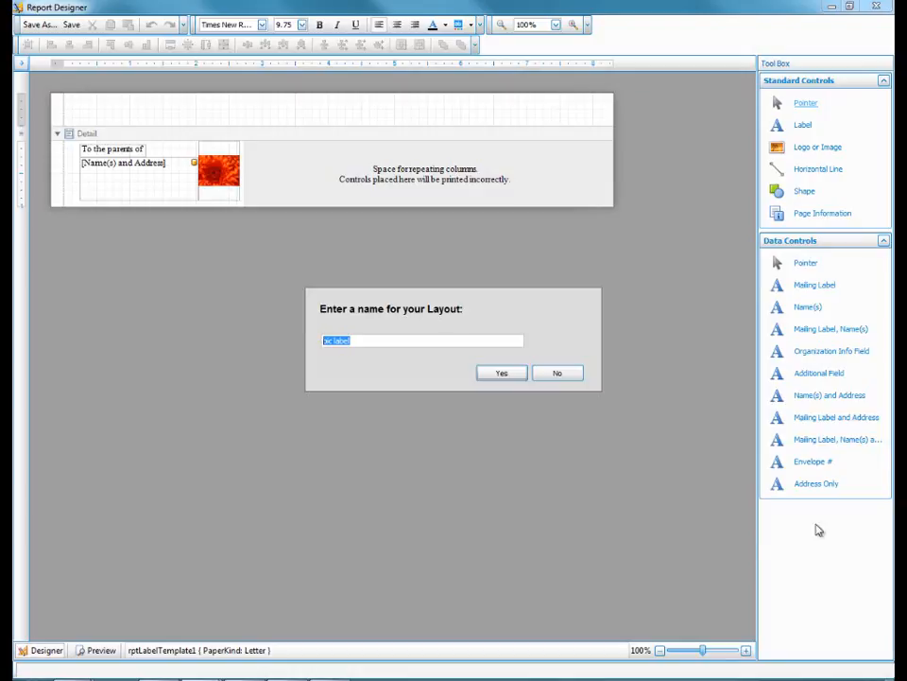
pyautogui.click(568, 374)
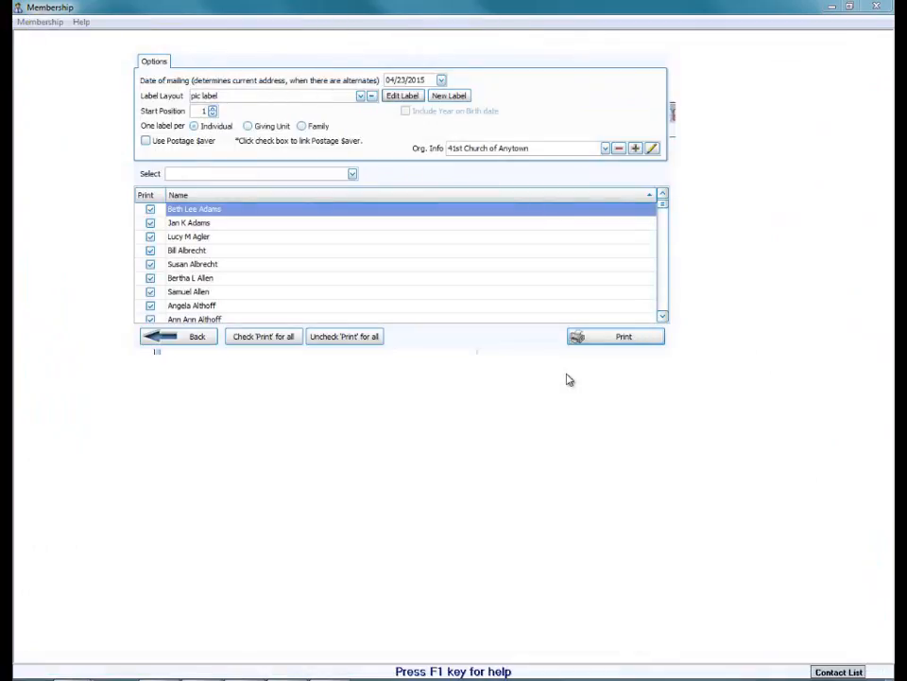
# Step: Leave the label options for the Membership main menu and switch to the Church Windows website in Internet Explorer
pyautogui.click(661, 44)
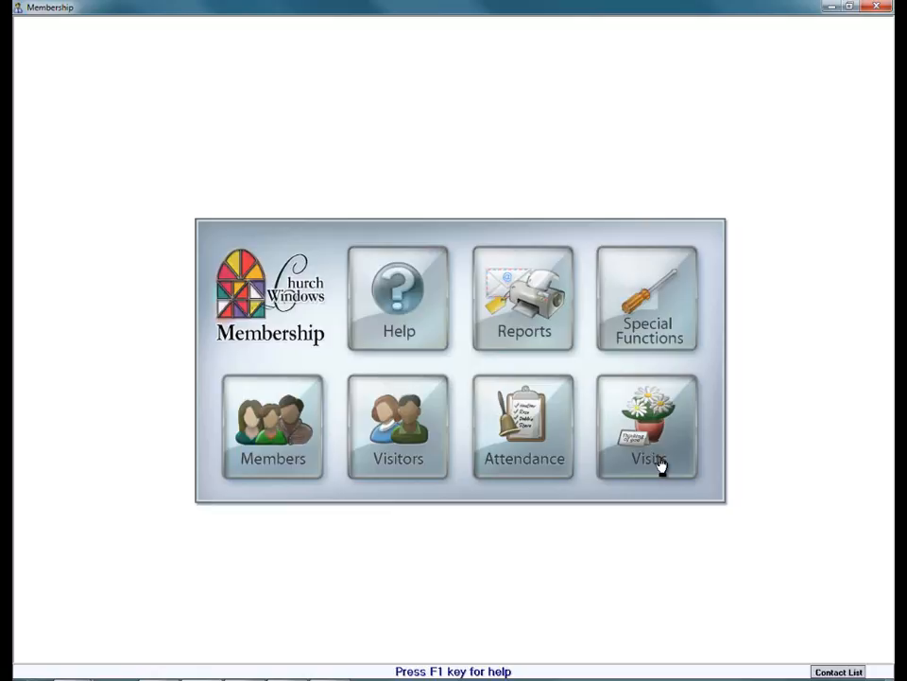
pyautogui.click(831, 8)
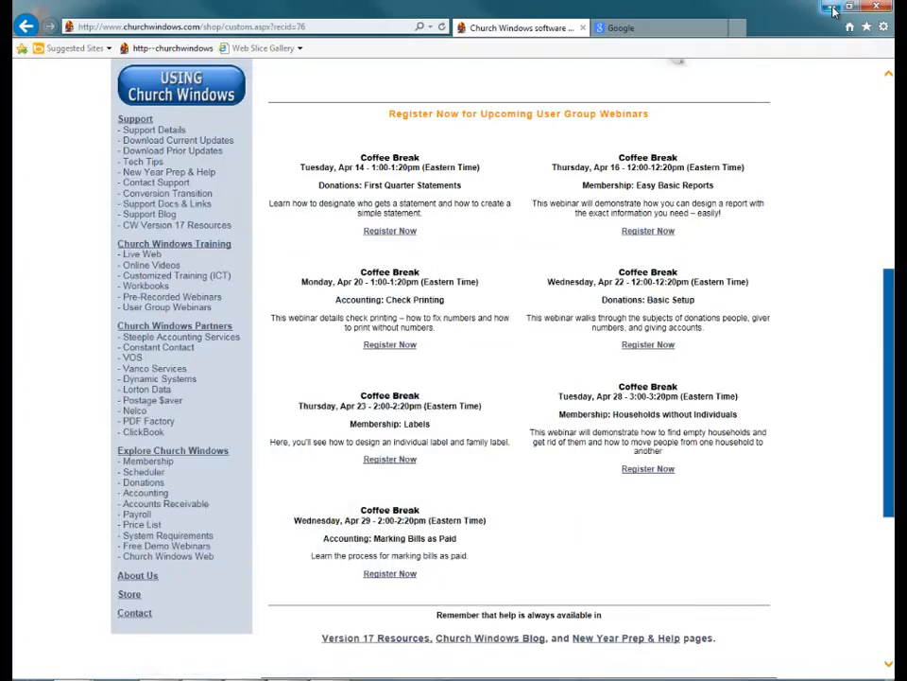
pyautogui.click(832, 7)
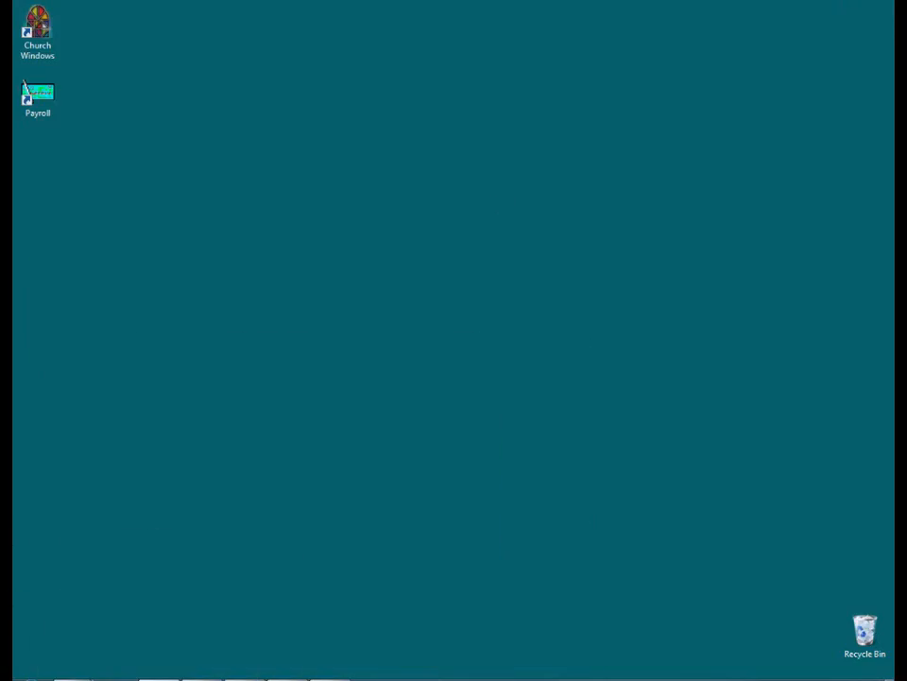
pyautogui.moveTo(73, 676)
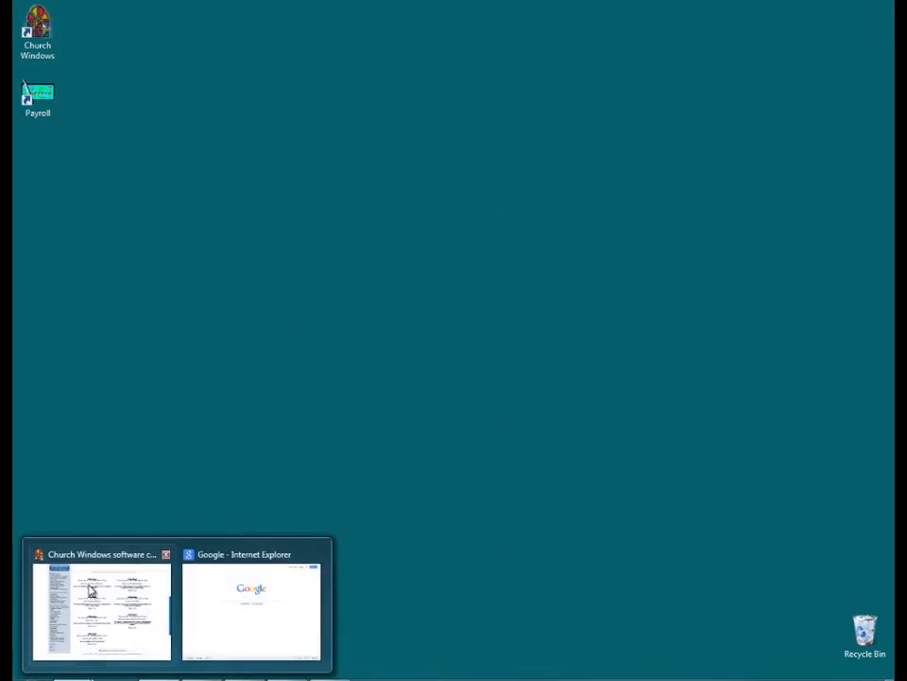
pyautogui.click(127, 565)
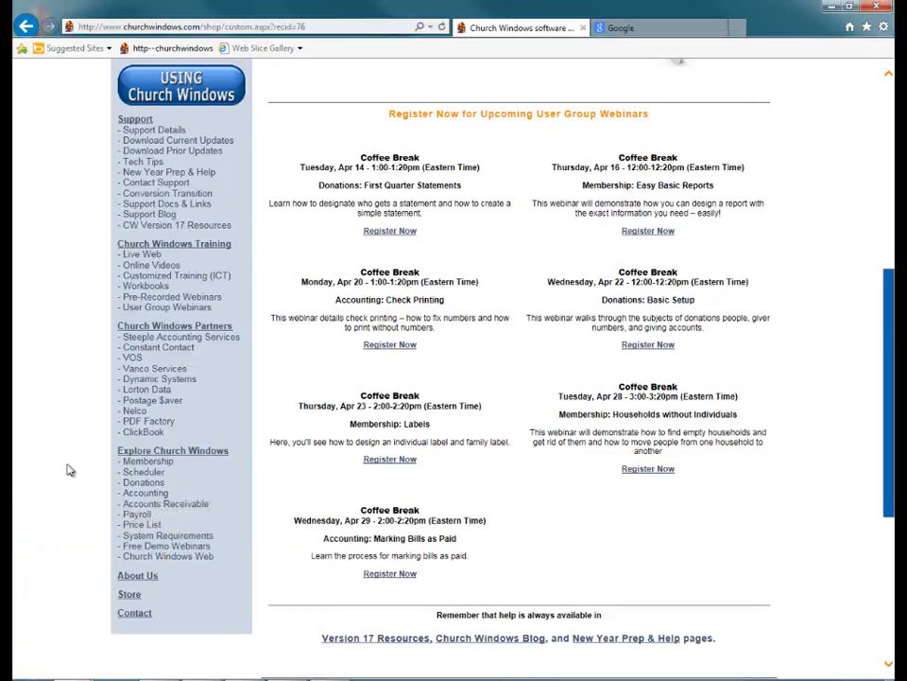
# Step: Look through the CW Version 17 Resources page and the Support Blog for help material
pyautogui.click(141, 227)
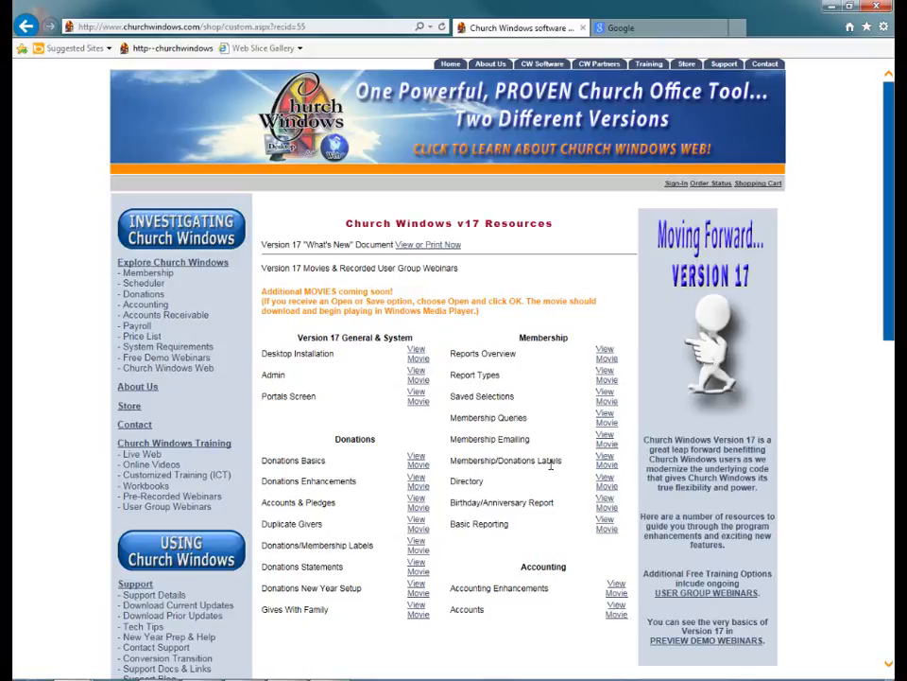
pyautogui.scroll(-3, 551, 463)
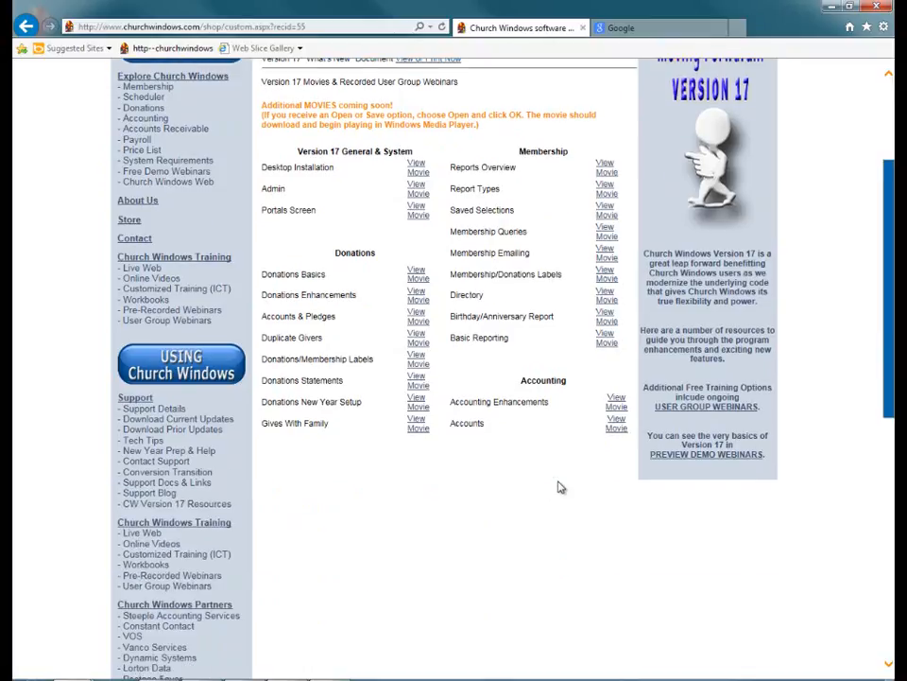
pyautogui.click(142, 493)
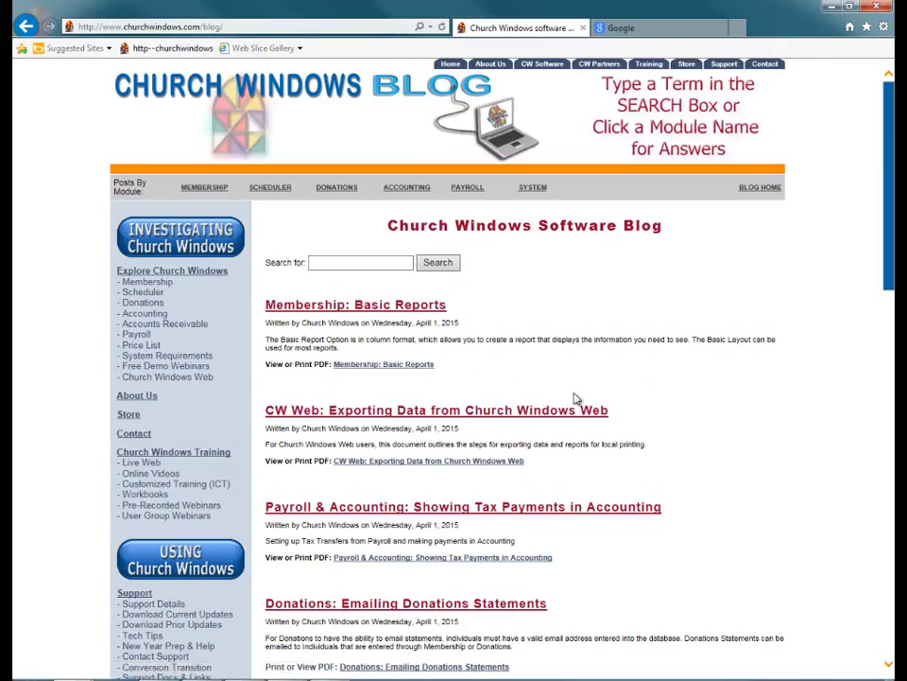
pyautogui.scroll(-1, 577, 398)
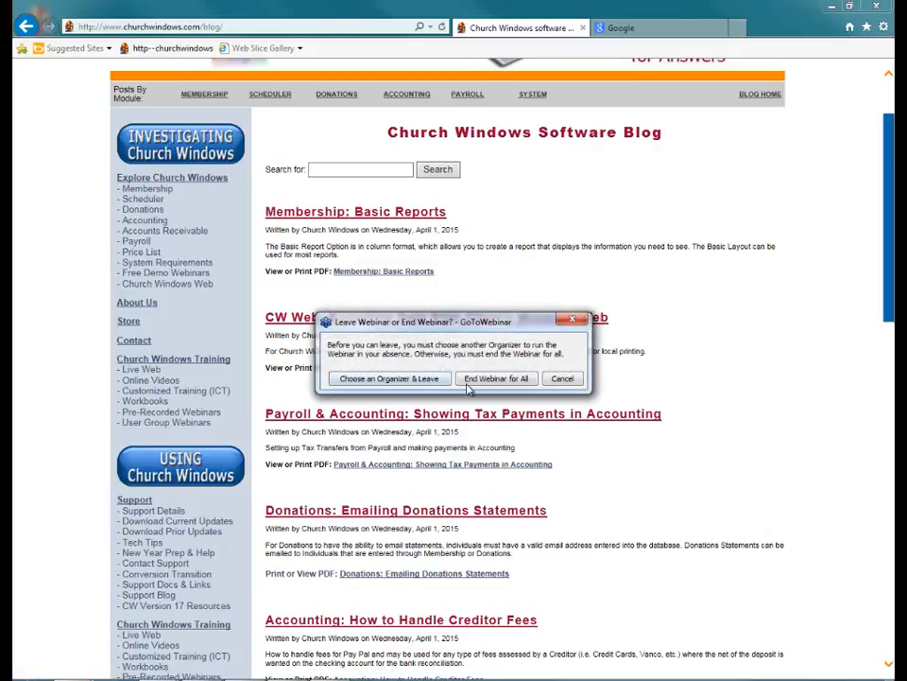
# Step: End the GoToWebinar session for all attendees and close Internet Explorer
pyautogui.click(496, 378)
pyautogui.click(501, 377)
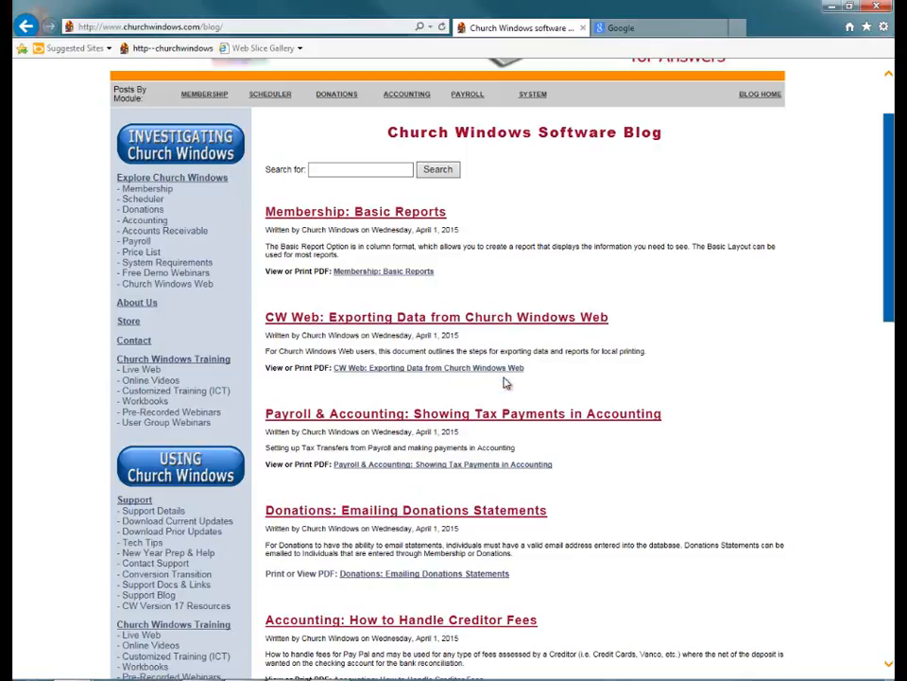
pyautogui.click(874, 10)
pyautogui.click(430, 352)
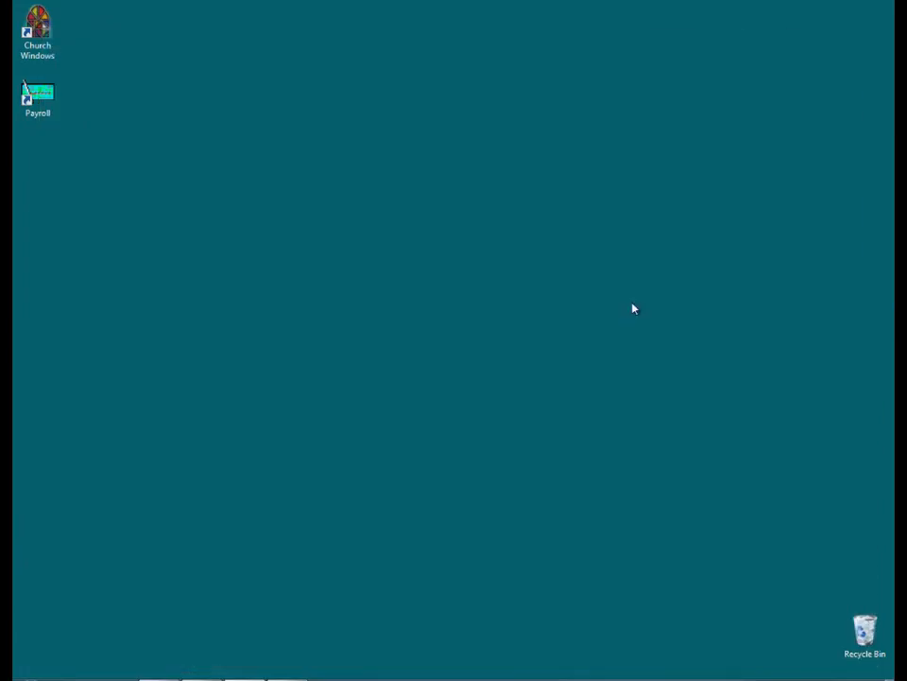